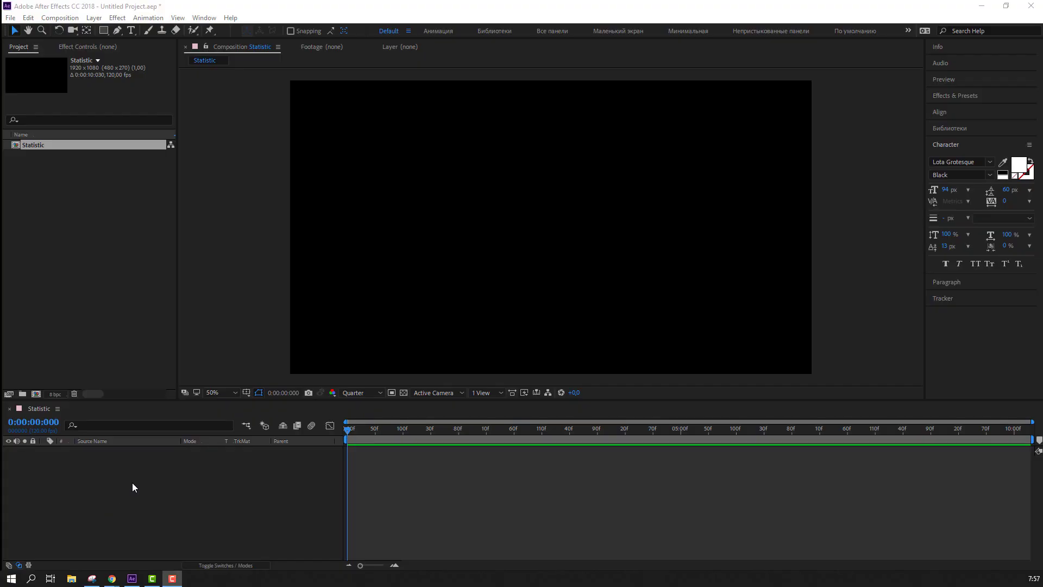
# - Add a 1920×1080 light-blue solid layer named BG to the Statistic composition
pyautogui.rightClick(132, 483)
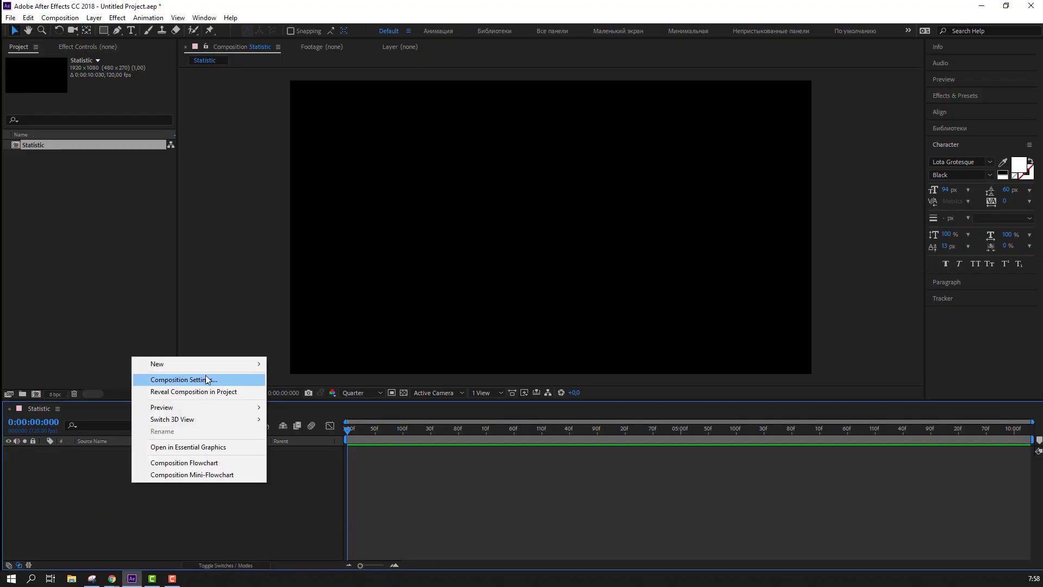
pyautogui.moveTo(213, 365)
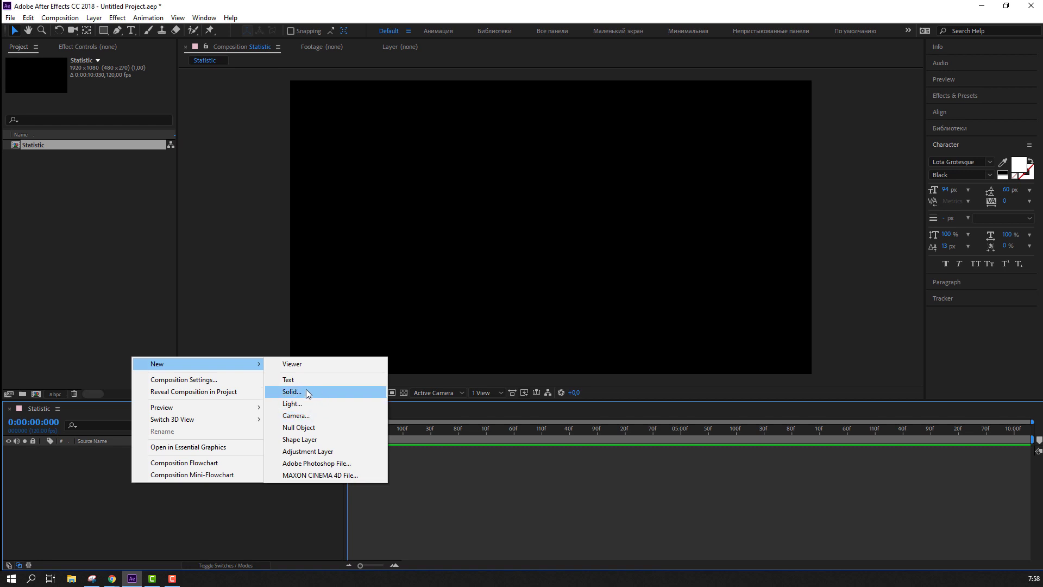
pyautogui.click(306, 389)
pyautogui.write('BG')
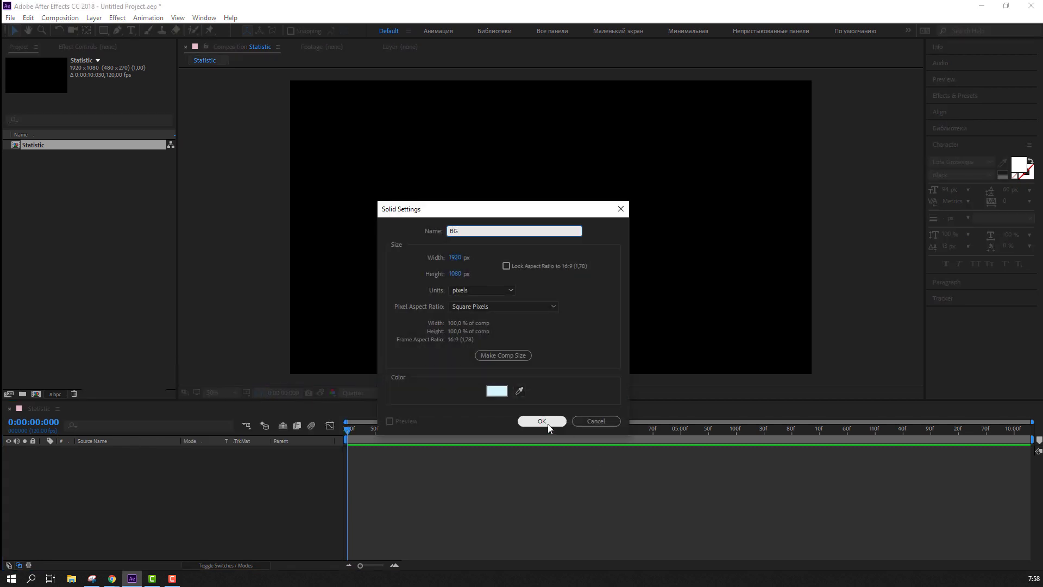
pyautogui.click(547, 423)
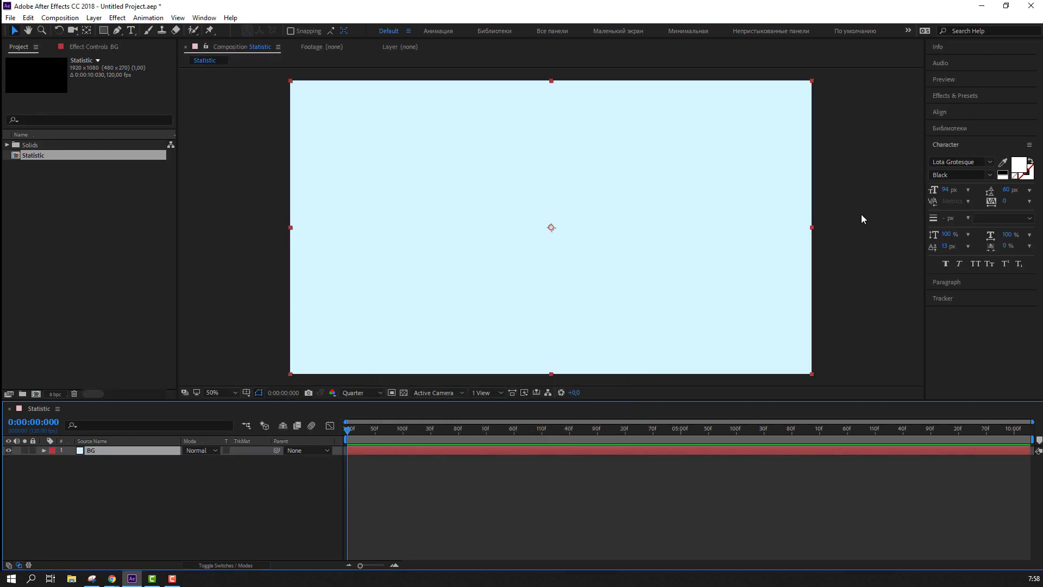
# - Search Effects & Presets for 'fill' and apply the Fill effect to BG
pyautogui.click(954, 96)
pyautogui.click(954, 105)
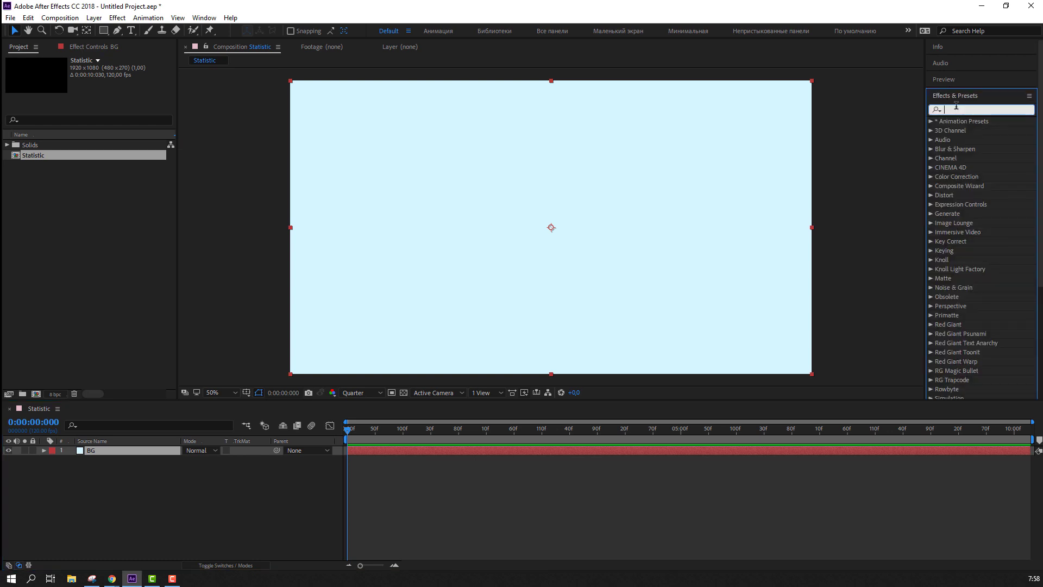
pyautogui.write('fill')
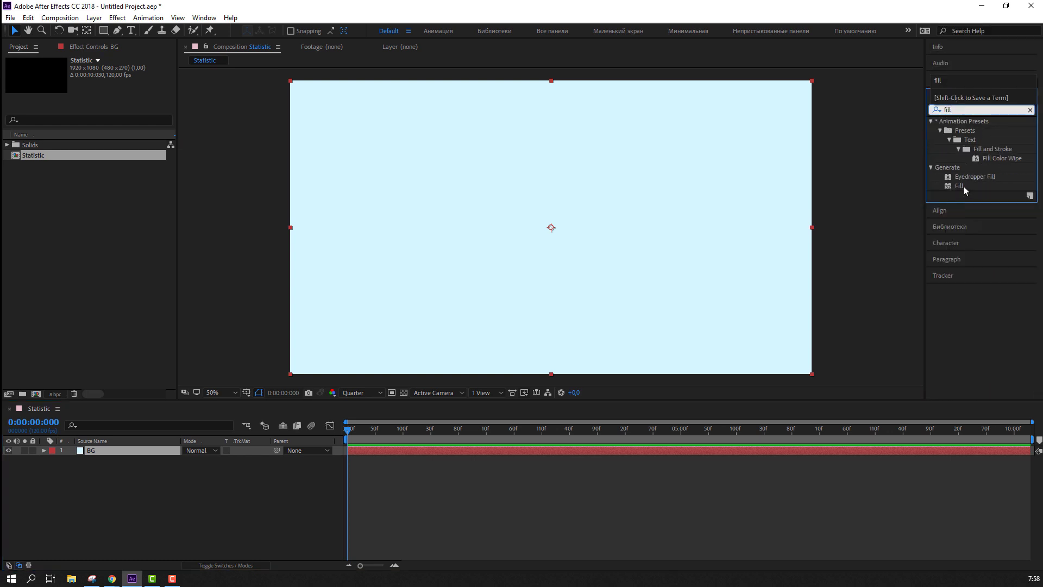
pyautogui.doubleClick(963, 186)
# - Set the Fill colour to a dark grey background
pyautogui.click(102, 98)
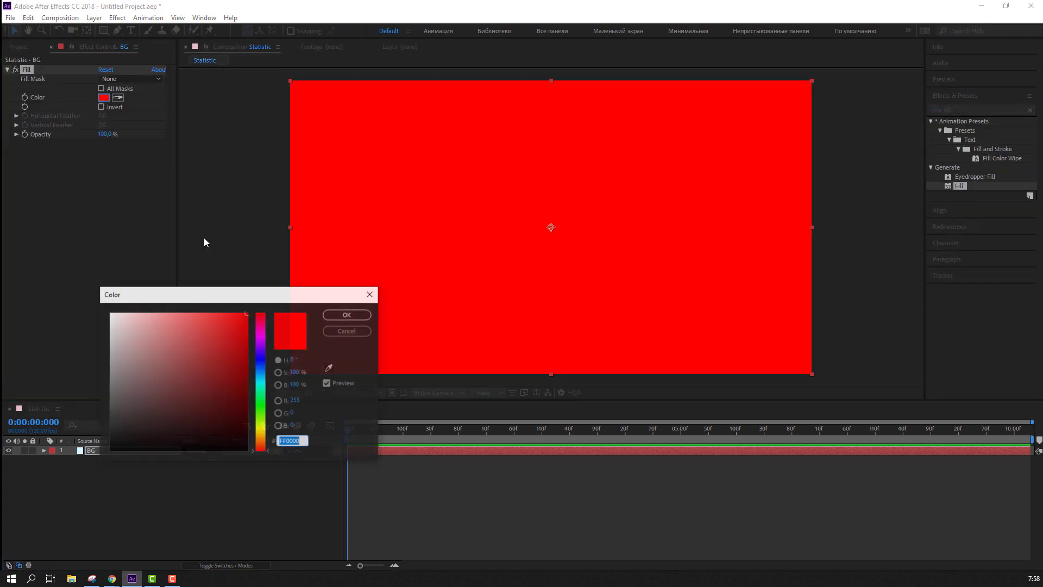
pyautogui.moveTo(261, 432); pyautogui.dragTo(259, 442)
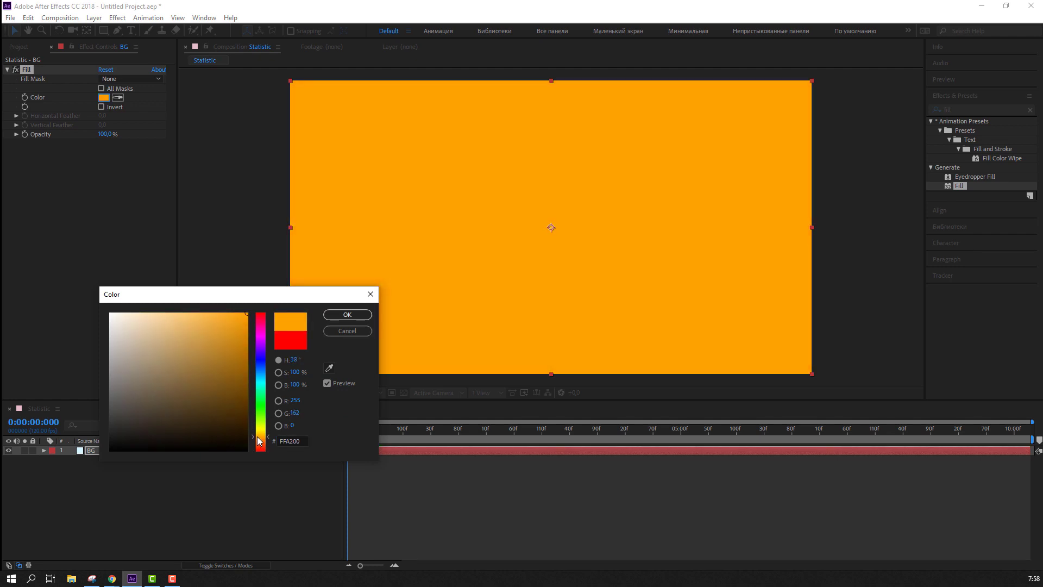
pyautogui.moveTo(196, 401); pyautogui.dragTo(131, 419)
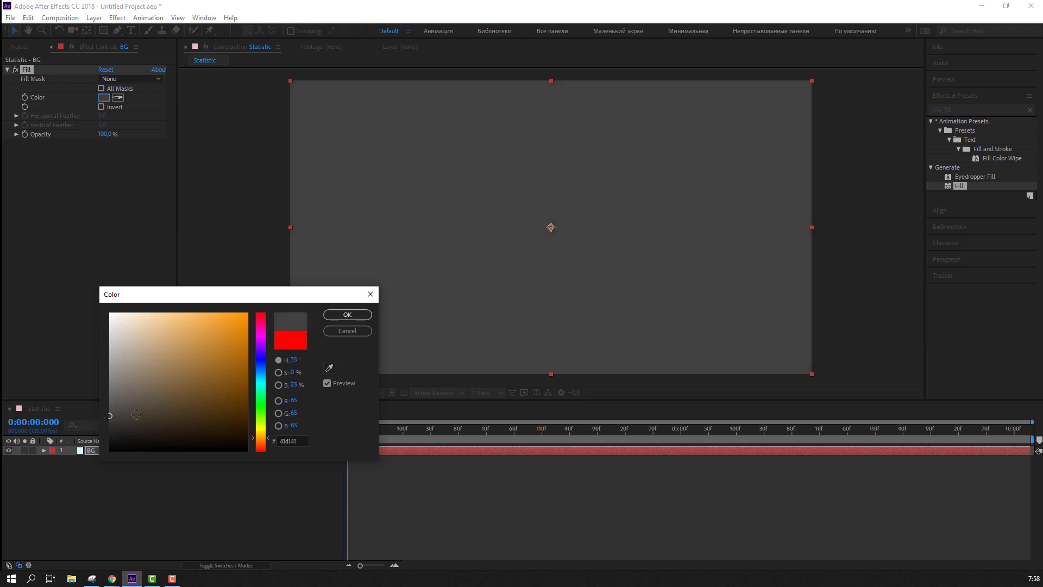
pyautogui.moveTo(99, 416); pyautogui.dragTo(114, 430)
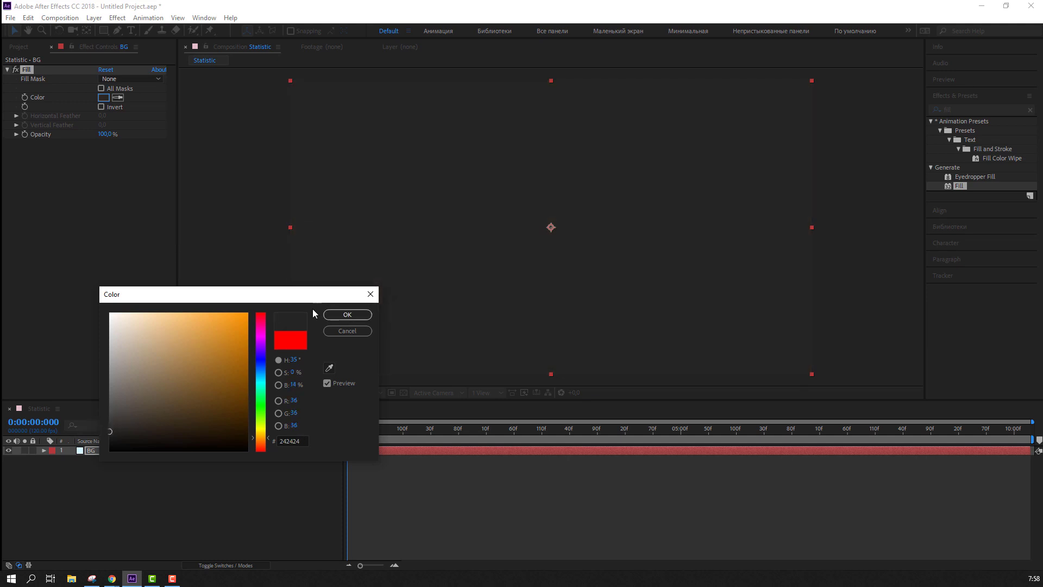
pyautogui.click(342, 317)
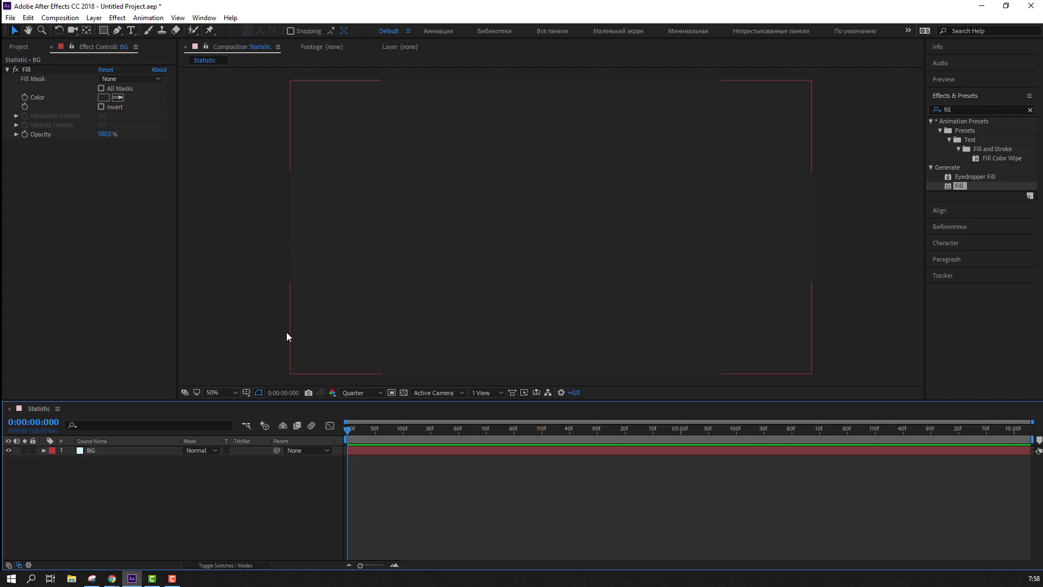
pyautogui.click(103, 97)
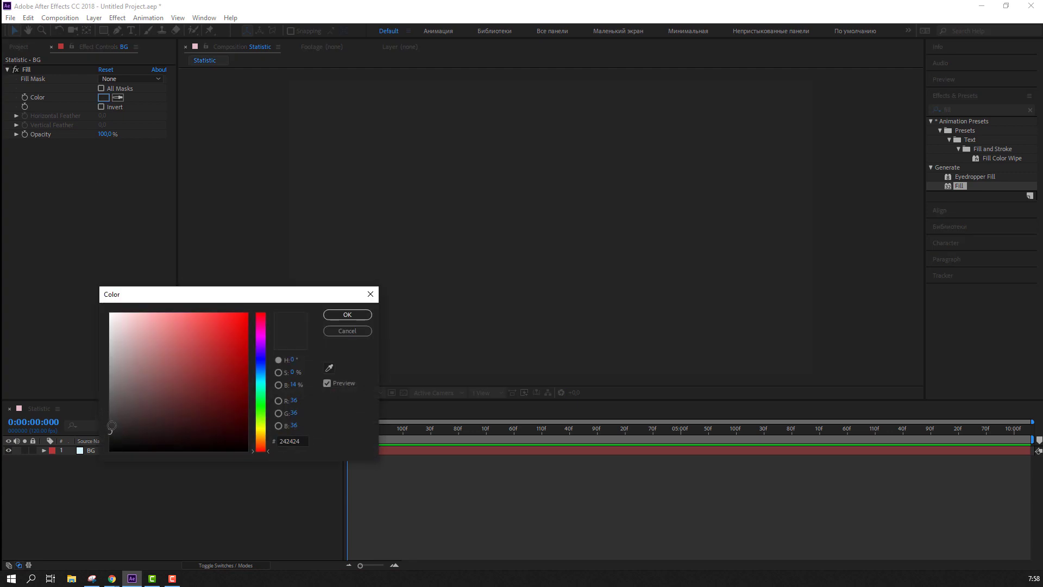
pyautogui.moveTo(111, 426); pyautogui.dragTo(110, 416)
pyautogui.click(346, 316)
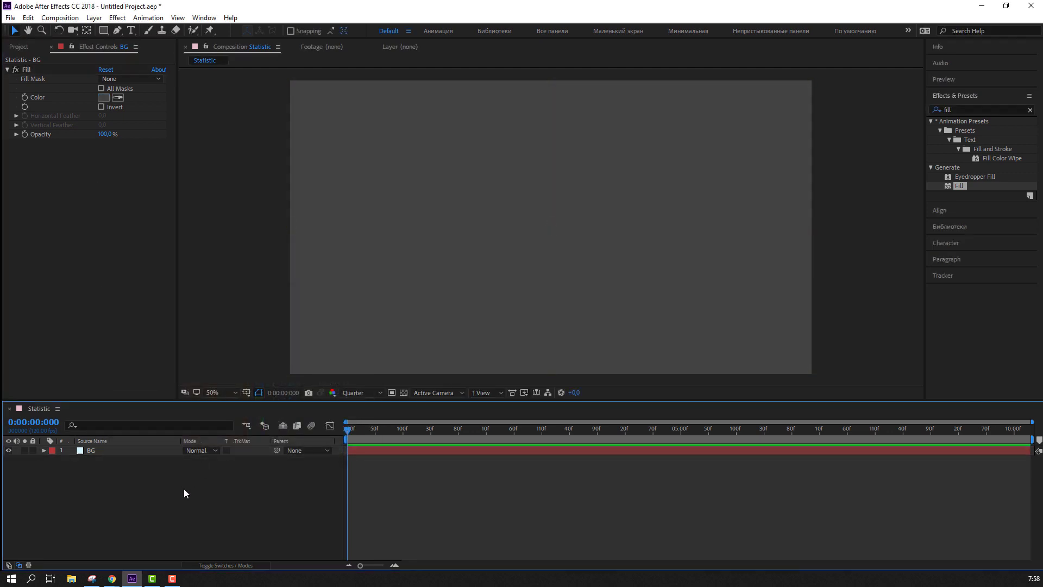
# - Draw a thin horizontal bar across the lower comp and set its stroke to None
pyautogui.click(100, 31)
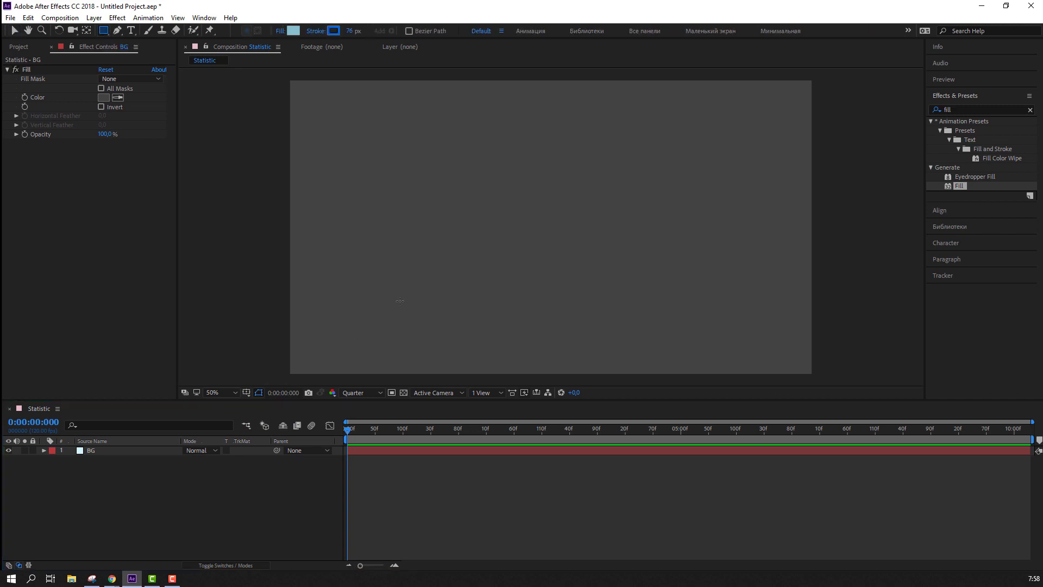
pyautogui.moveTo(363, 298); pyautogui.dragTo(756, 298)
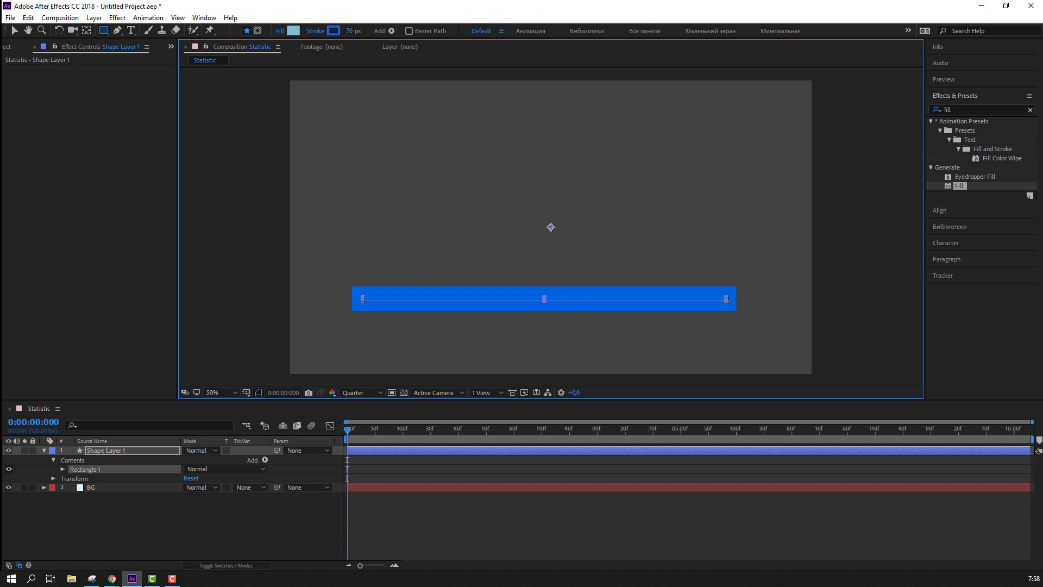
pyautogui.moveTo(759, 298); pyautogui.dragTo(711, 299)
pyautogui.click(19, 32)
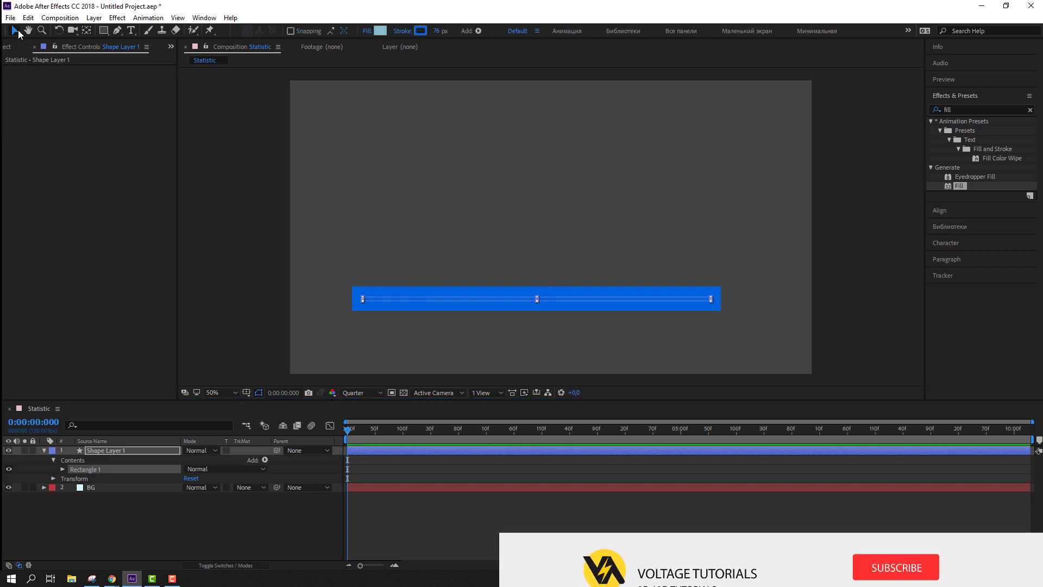
pyautogui.click(42, 450)
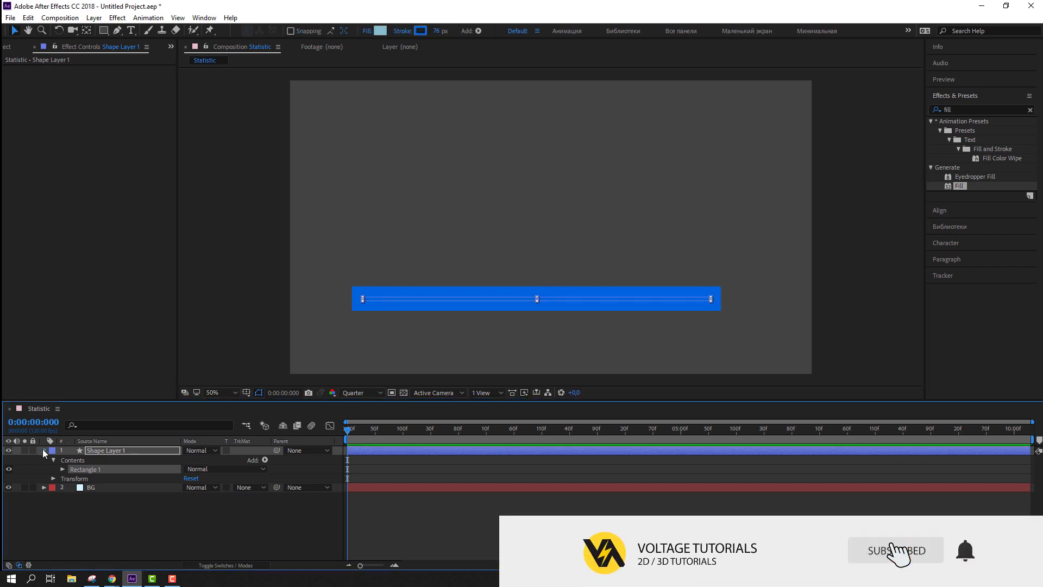
pyautogui.click(409, 34)
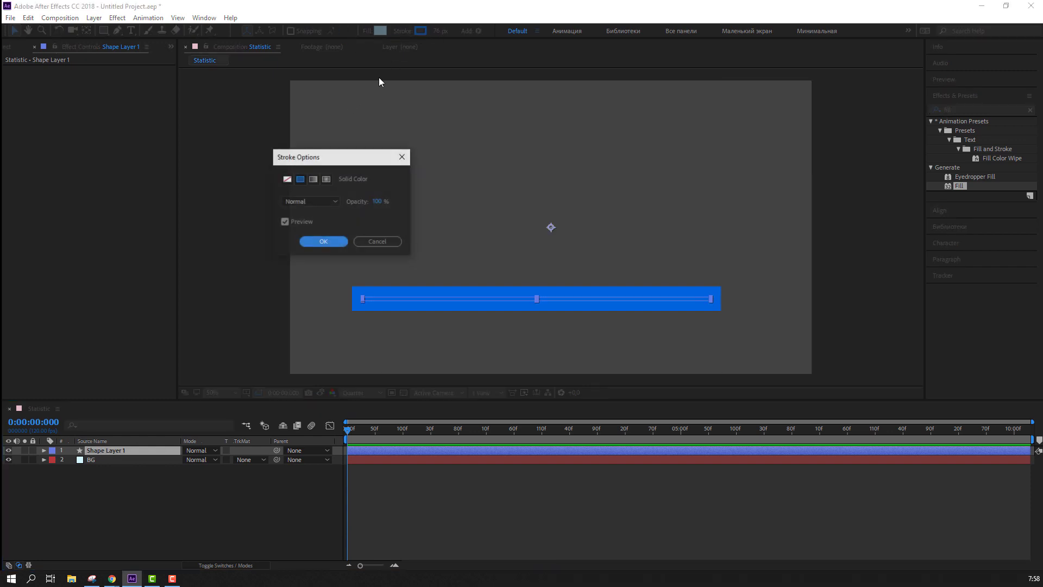
pyautogui.click(287, 179)
pyautogui.click(331, 243)
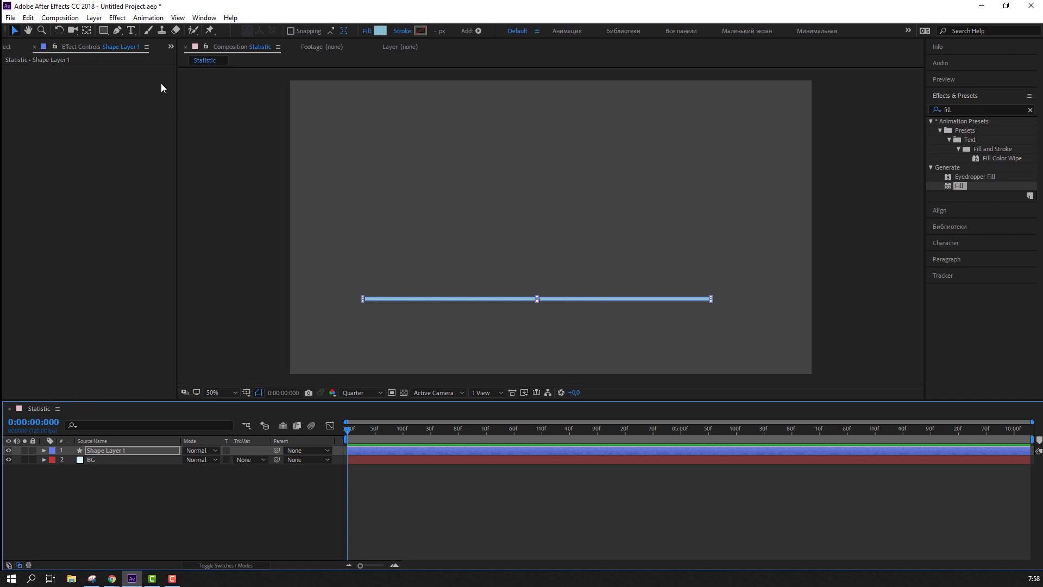
# - Open the Anchor Point Mover panel and centre the bar's anchor point
pyautogui.click(204, 17)
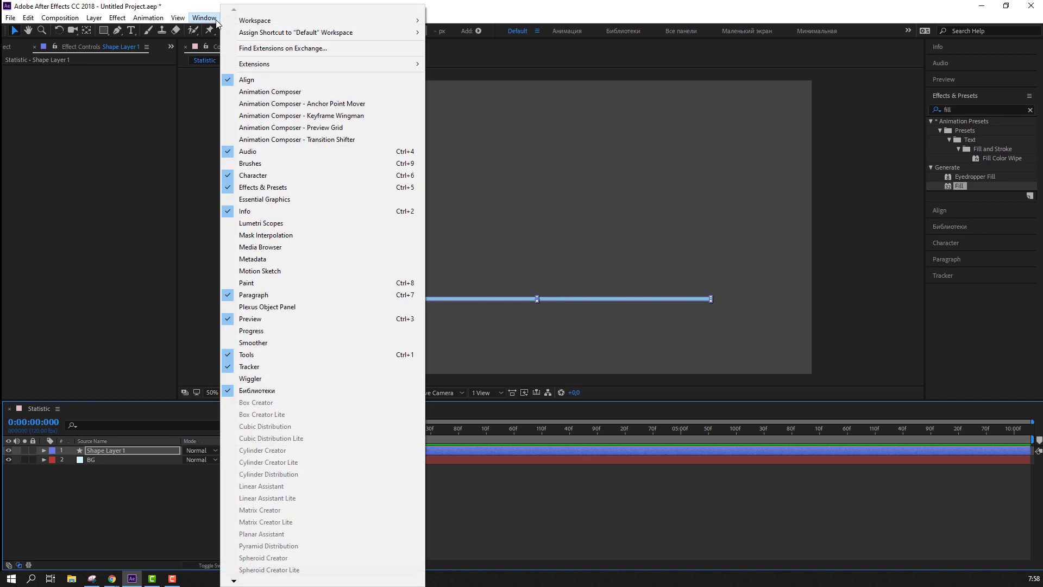
pyautogui.click(267, 104)
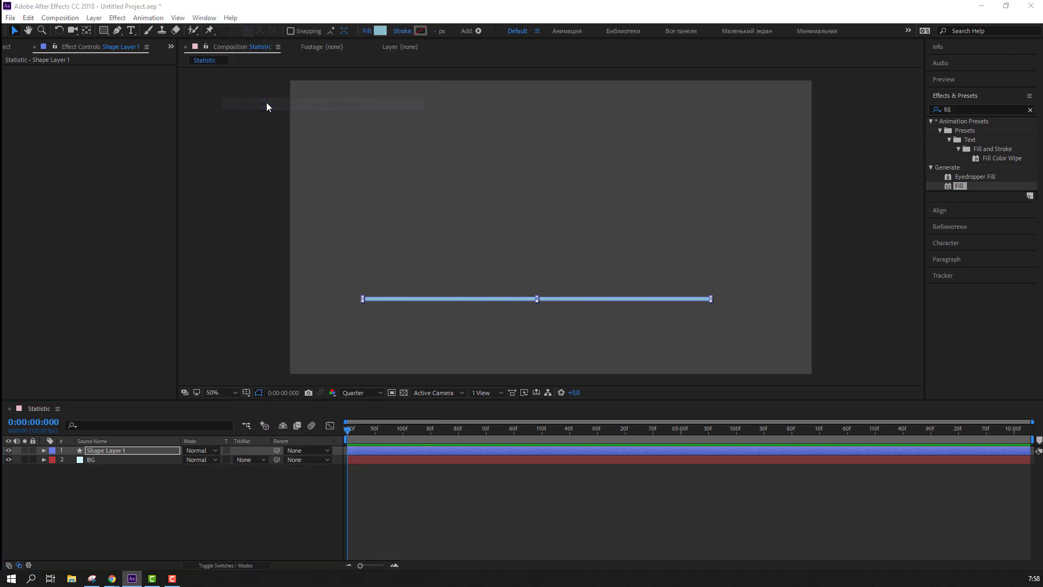
pyautogui.moveTo(661, 197); pyautogui.dragTo(994, 288)
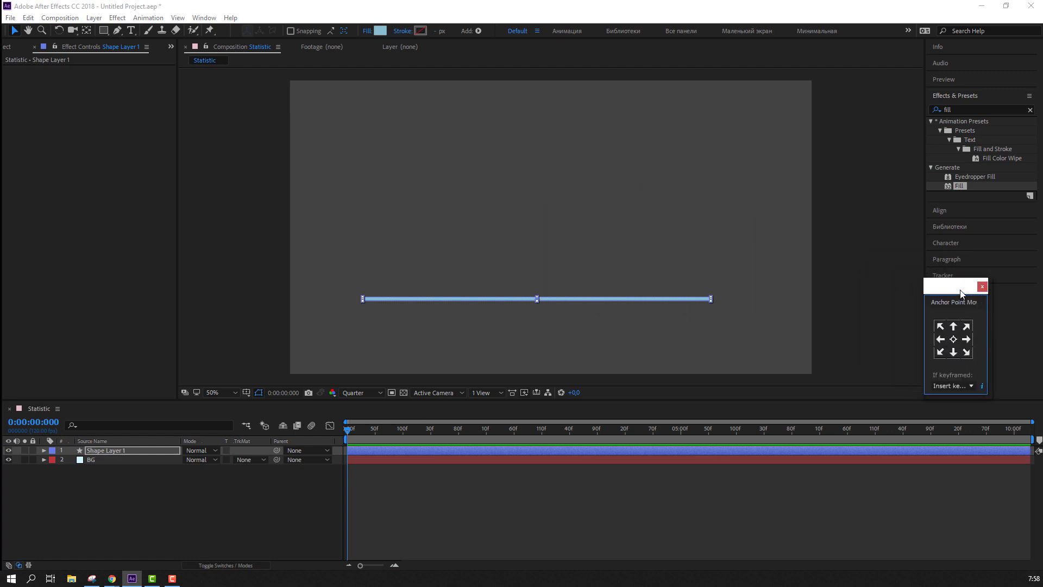
pyautogui.click(971, 341)
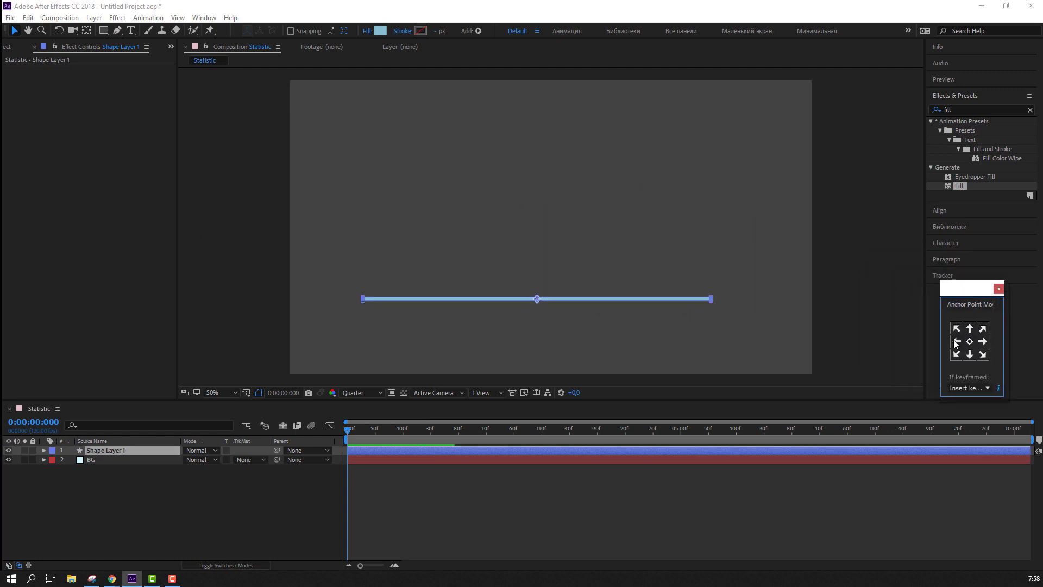
pyautogui.click(124, 547)
pyautogui.click(449, 300)
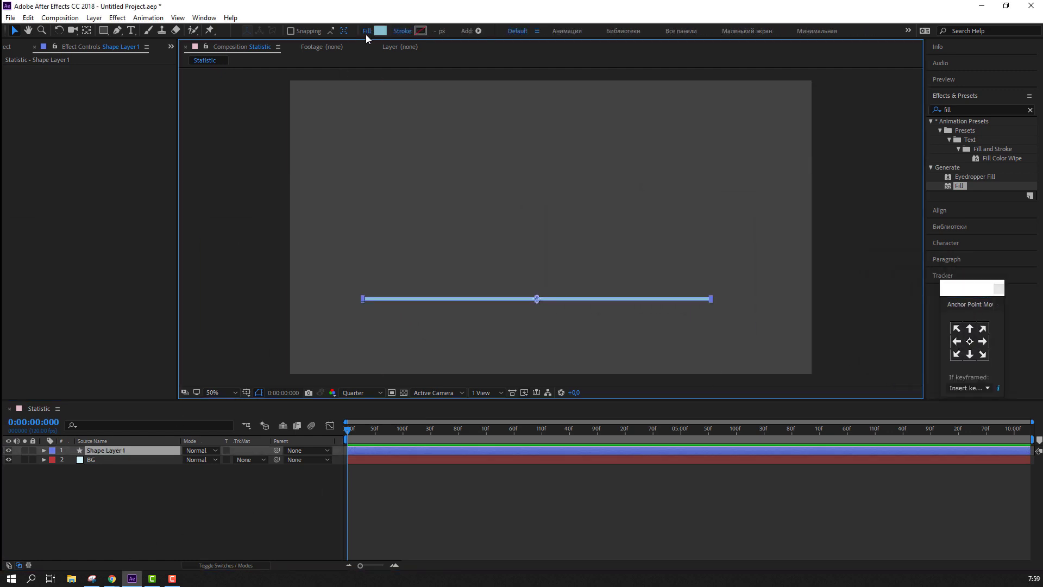
# - Change the bar's fill colour to a vivid orange
pyautogui.click(380, 31)
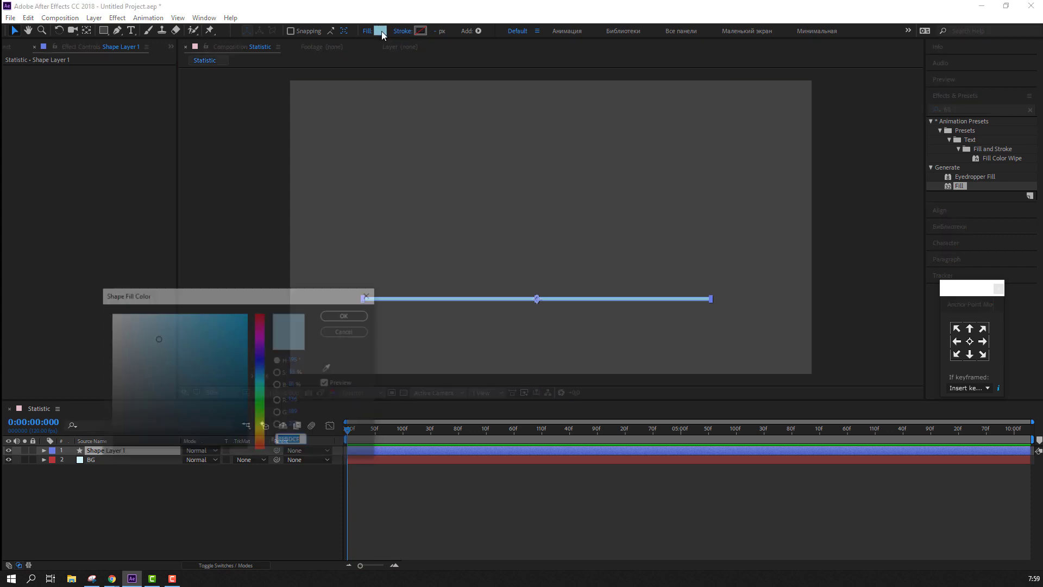
pyautogui.click(259, 439)
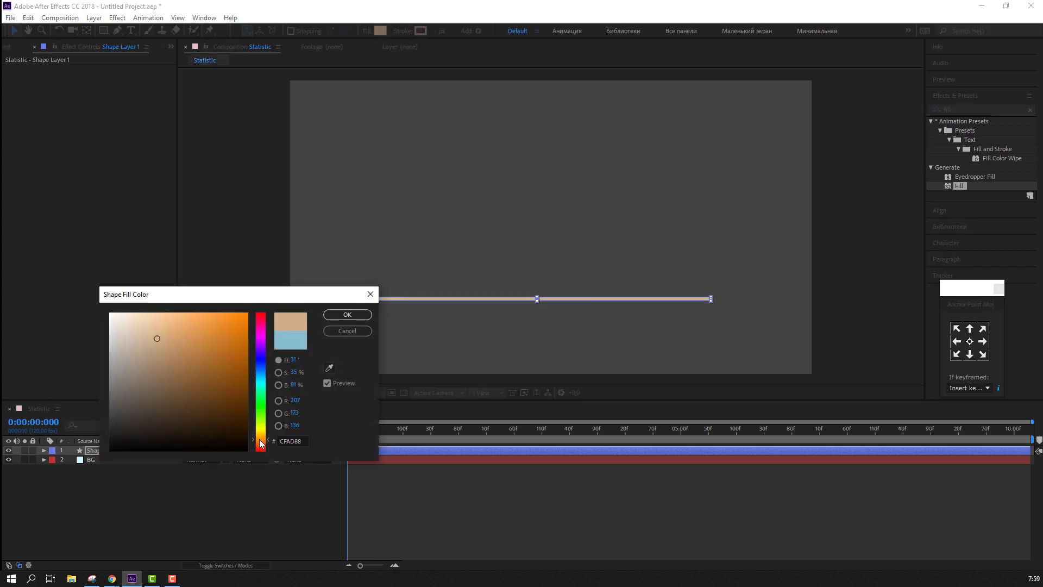
pyautogui.moveTo(260, 443); pyautogui.dragTo(260, 445)
pyautogui.moveTo(216, 331); pyautogui.dragTo(210, 316)
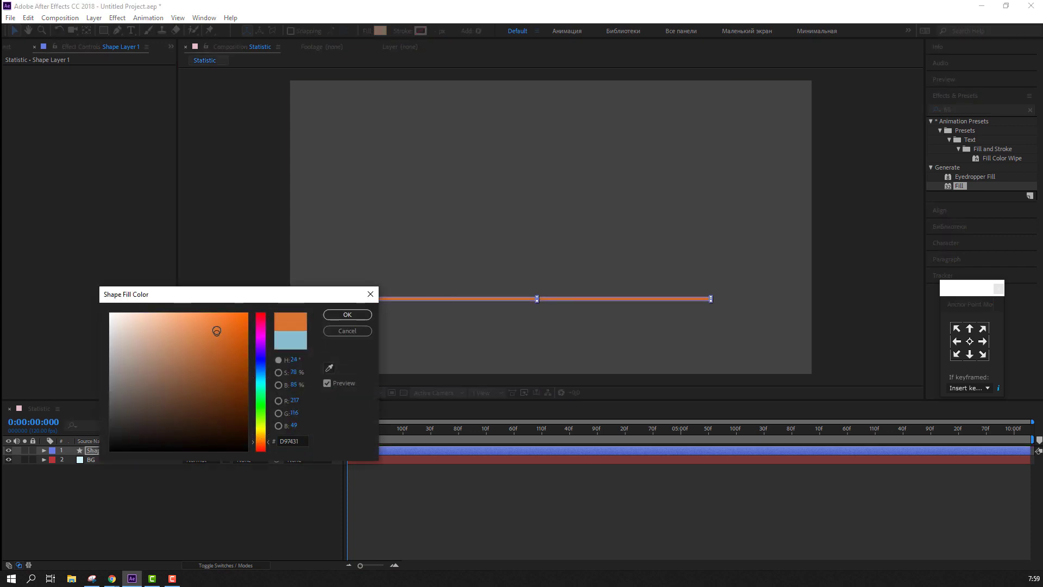
pyautogui.click(339, 315)
pyautogui.click(214, 541)
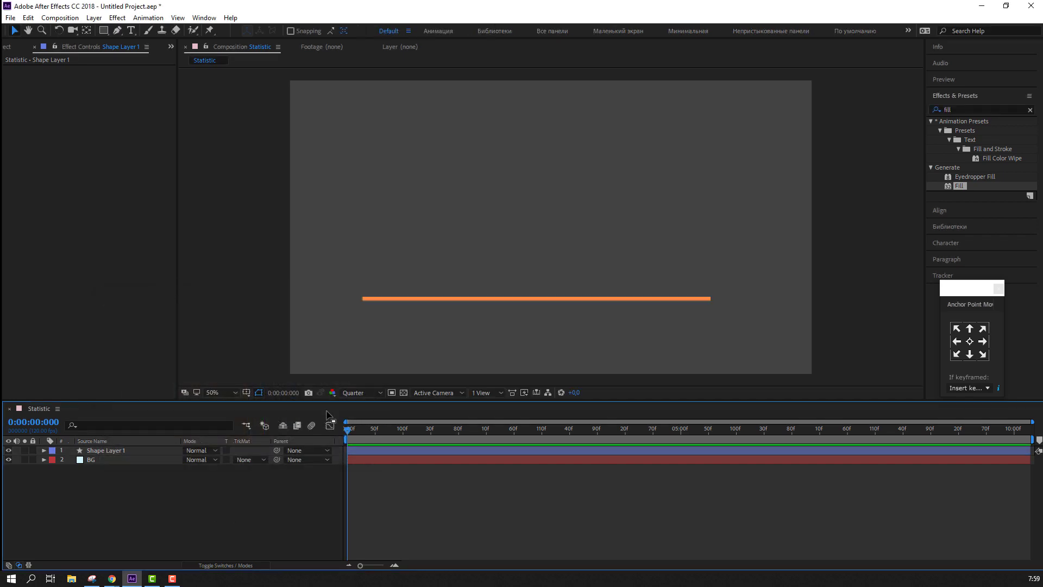
# - Set preview resolution to Full and move the bar down to the safe-area bottom
pyautogui.click(363, 392)
pyautogui.click(358, 419)
pyautogui.click(109, 451)
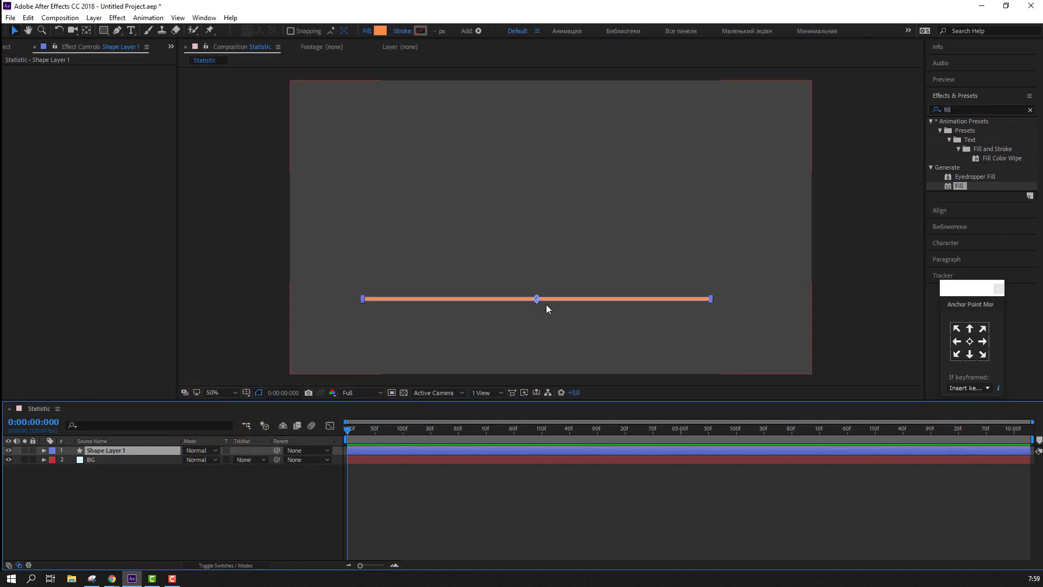
pyautogui.moveTo(536, 297); pyautogui.dragTo(547, 313)
pyautogui.click(246, 392)
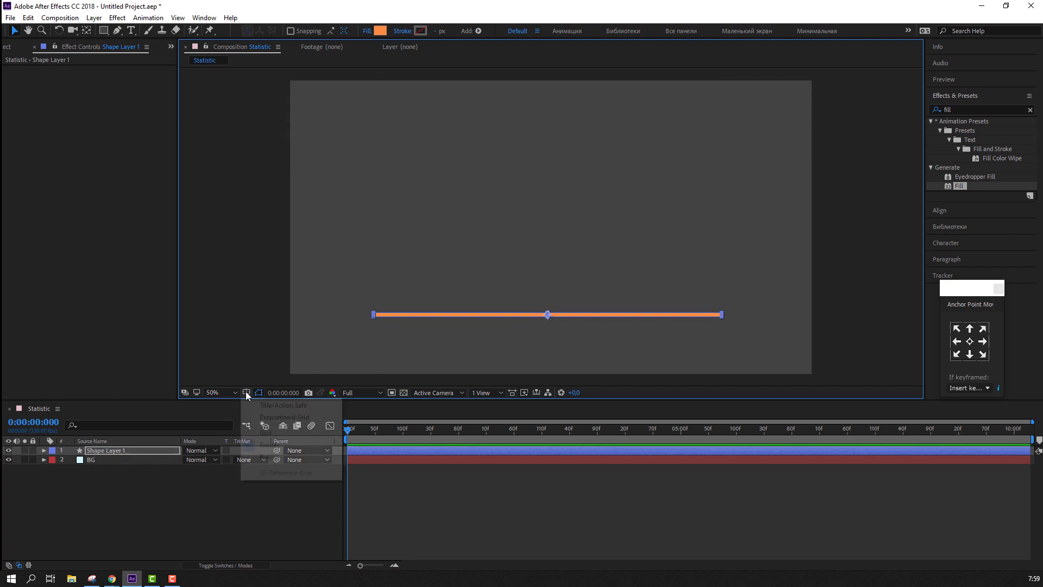
pyautogui.click(280, 405)
pyautogui.moveTo(547, 319); pyautogui.dragTo(551, 343)
# - Turn off the Title/Action Safe guides and reselect Shape Layer 1
pyautogui.click(184, 511)
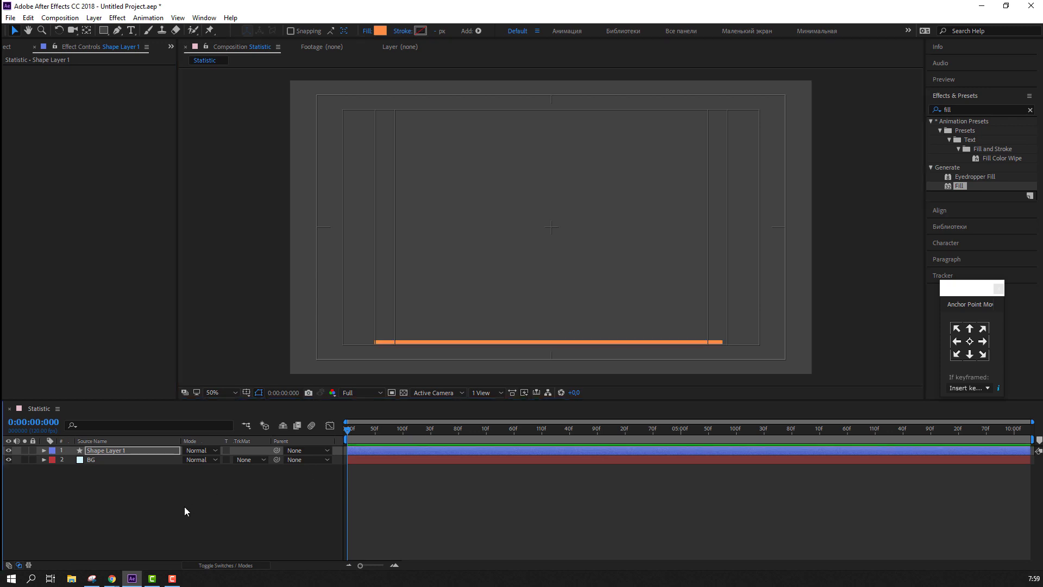
pyautogui.click(184, 510)
pyautogui.click(250, 393)
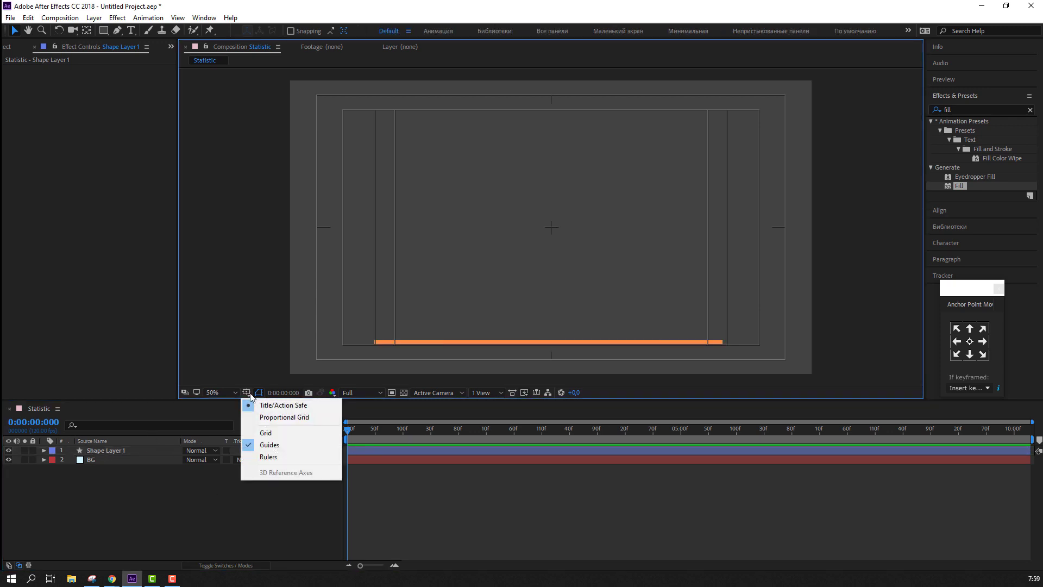
pyautogui.click(277, 403)
pyautogui.click(89, 450)
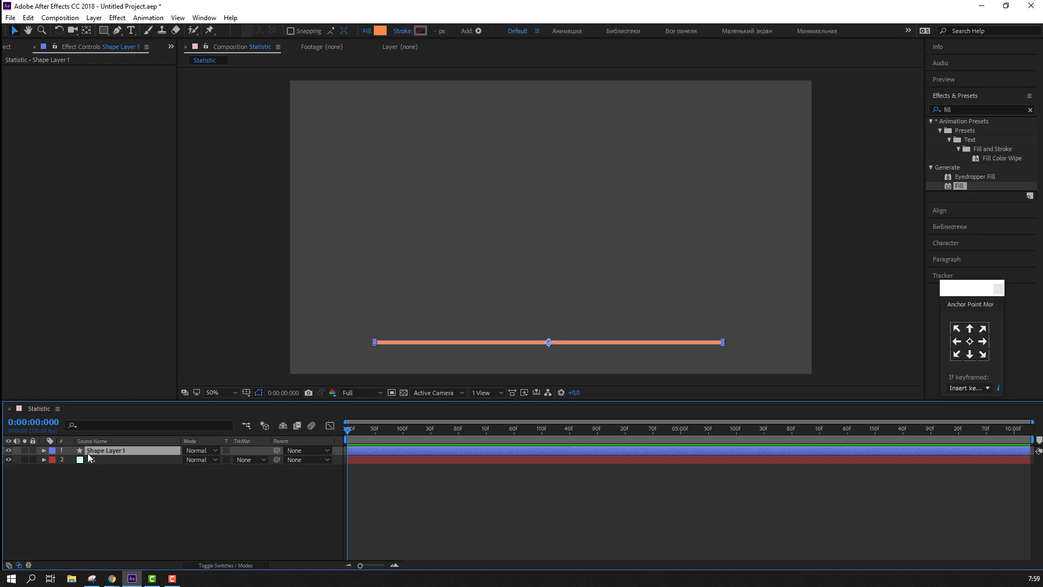
pyautogui.write('BG')
# - Move the line's anchor point to its left end and unlink its Scale values
pyautogui.click(956, 342)
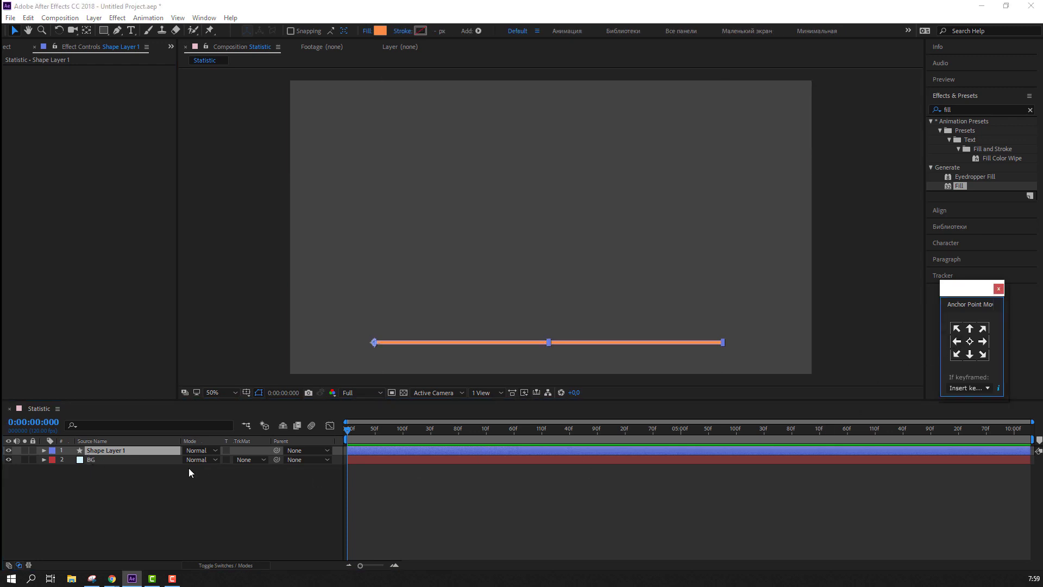
pyautogui.press('s')
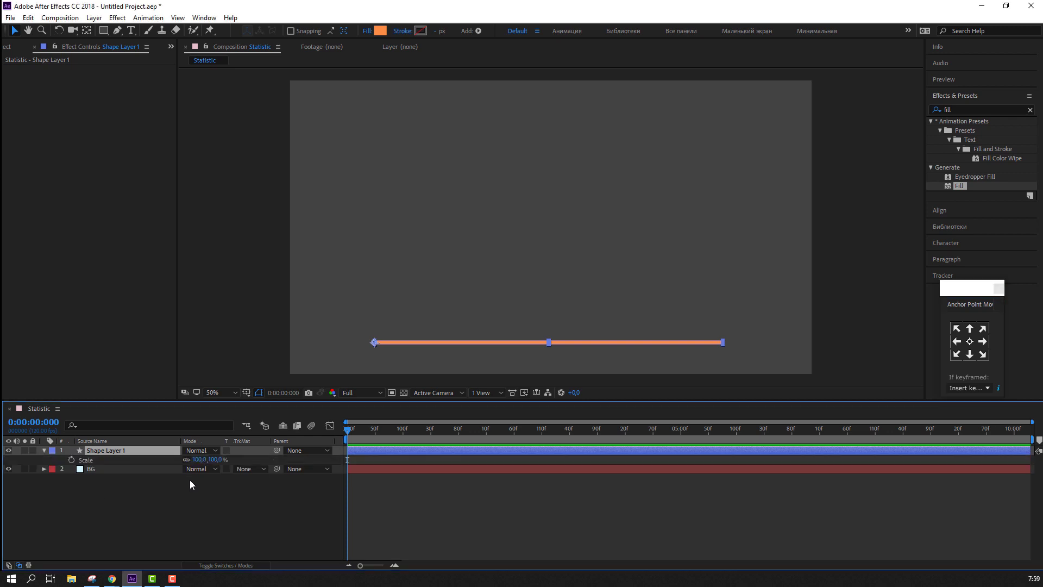
pyautogui.click(187, 459)
pyautogui.click(199, 460)
pyautogui.write('85')
pyautogui.press('Return')
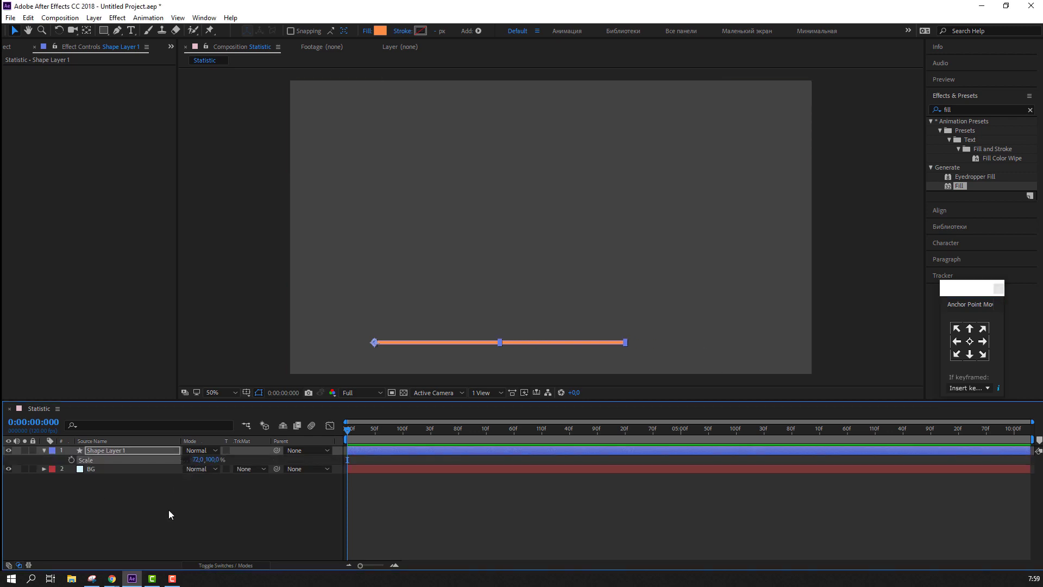
pyautogui.click(168, 510)
pyautogui.hotkey('ctrl', 'z')
# - Keyframe X Scale at 0% on frame 0 and 100% on frame 076
pyautogui.click(199, 460)
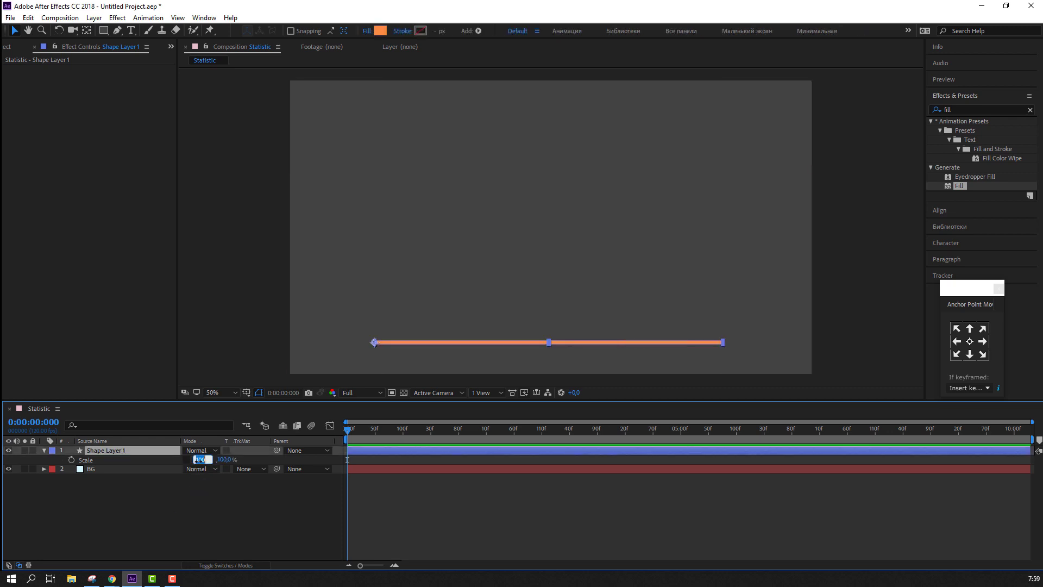
pyautogui.write('0')
pyautogui.press('Return')
pyautogui.click(180, 511)
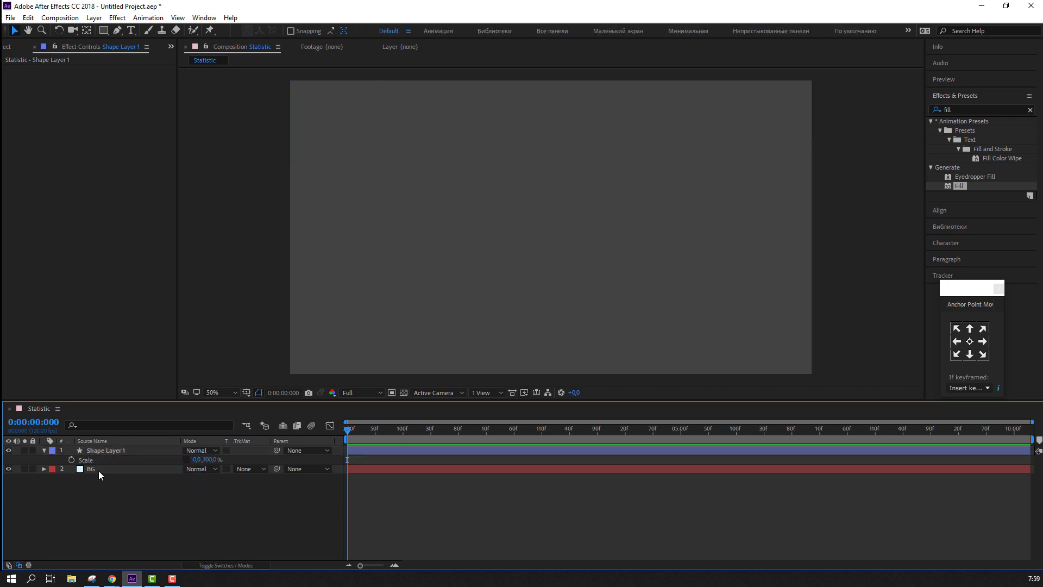
pyautogui.click(71, 459)
pyautogui.moveTo(419, 431); pyautogui.dragTo(389, 434)
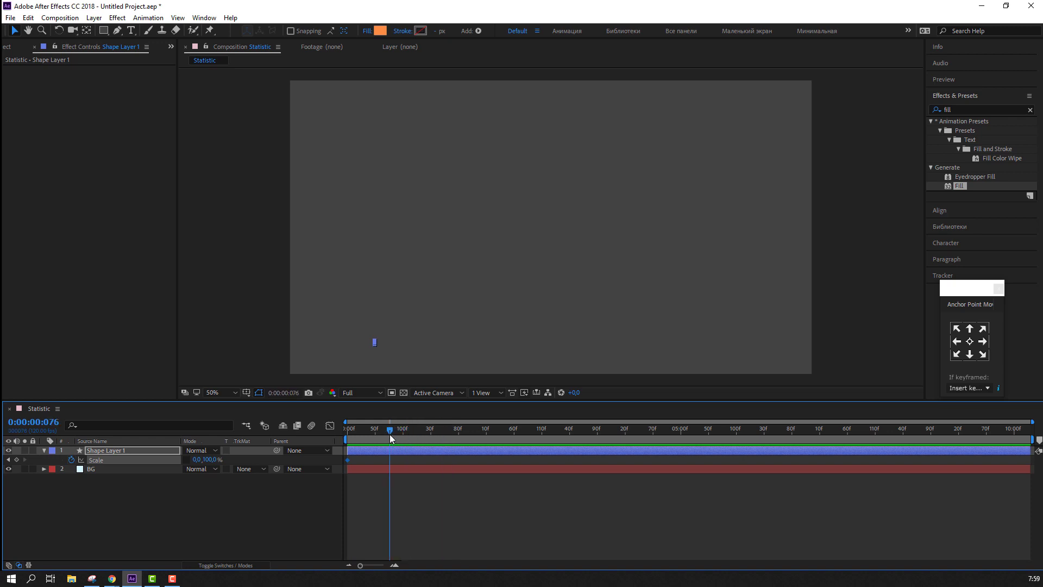
pyautogui.click(198, 459)
pyautogui.write('100')
pyautogui.press('Return')
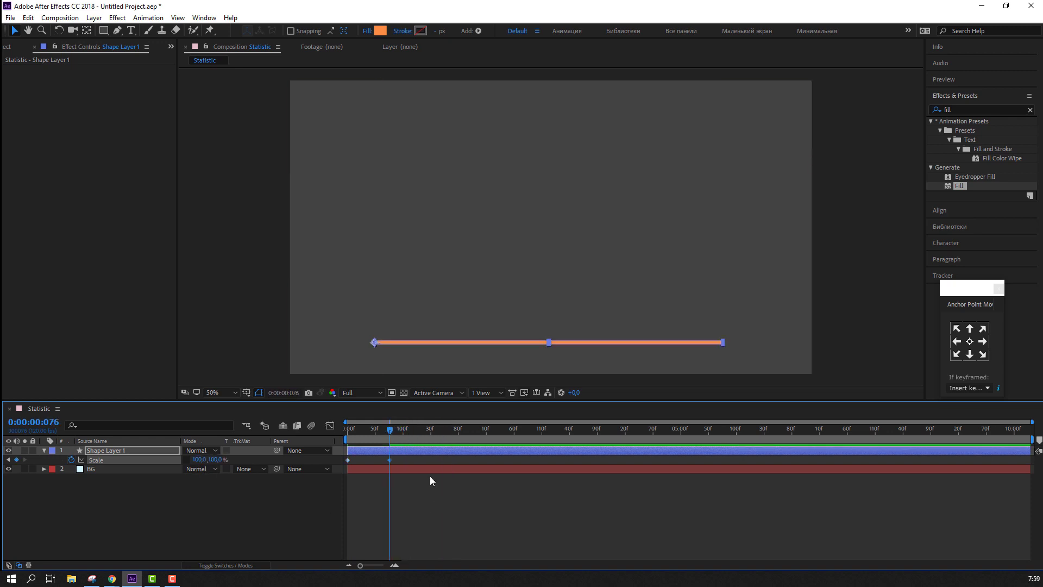
pyautogui.click(422, 491)
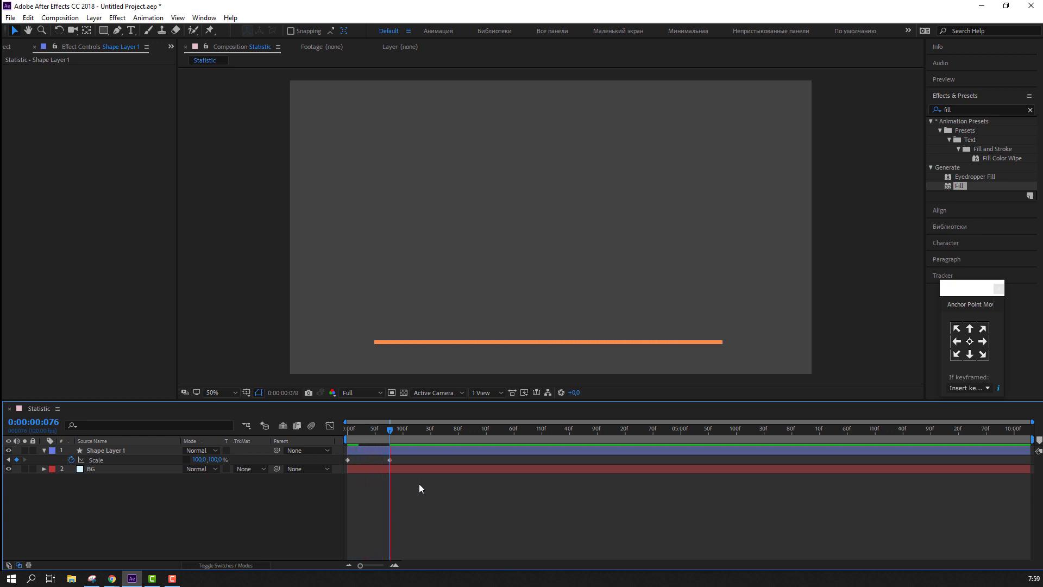
pyautogui.moveTo(408, 459); pyautogui.dragTo(344, 461)
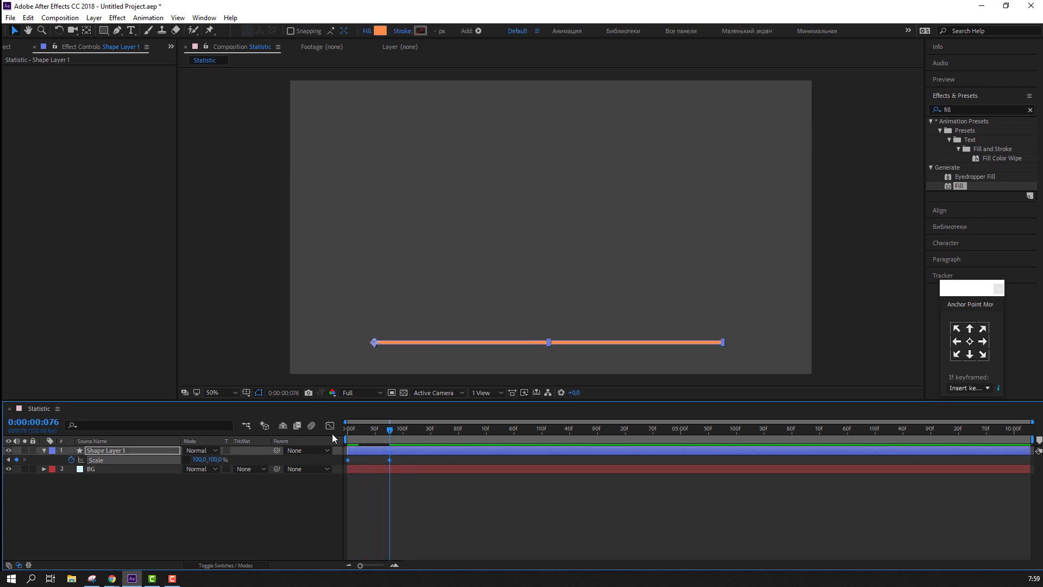
# - Apply Easy Ease to both Scale keyframes and show their speed graph
pyautogui.rightClick(347, 461)
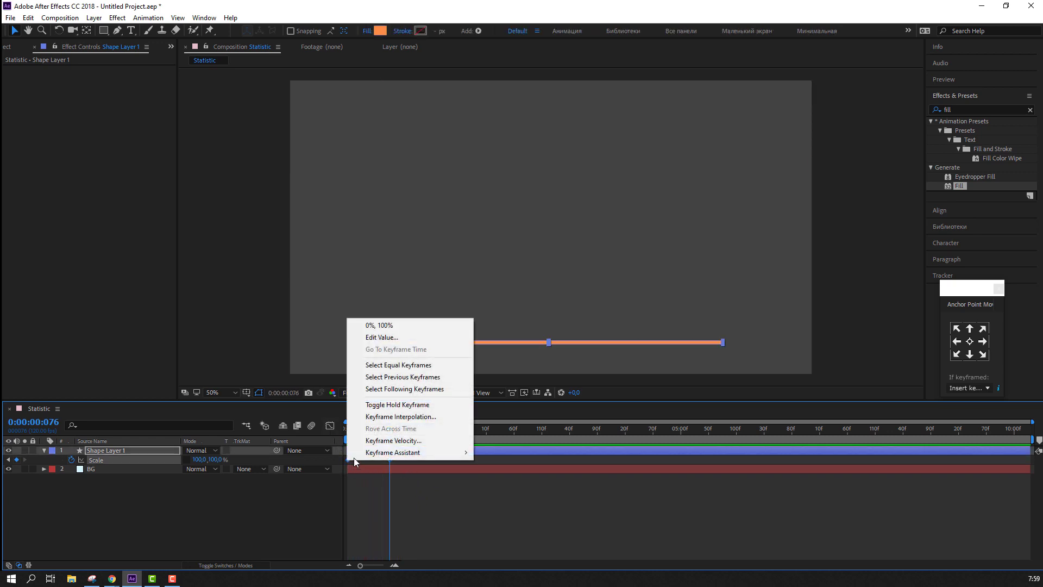
pyautogui.moveTo(397, 453)
pyautogui.click(511, 488)
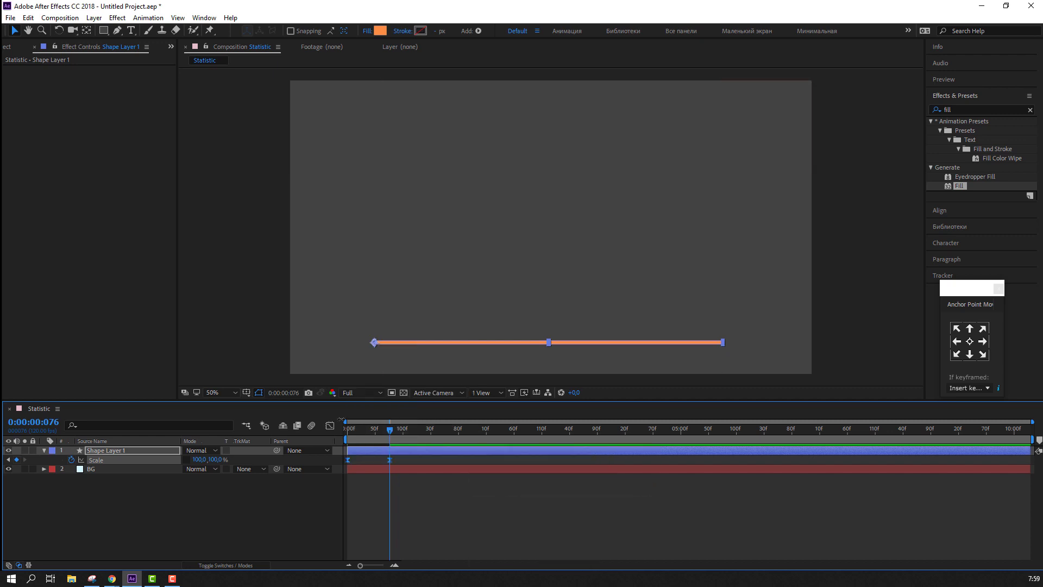
pyautogui.click(330, 425)
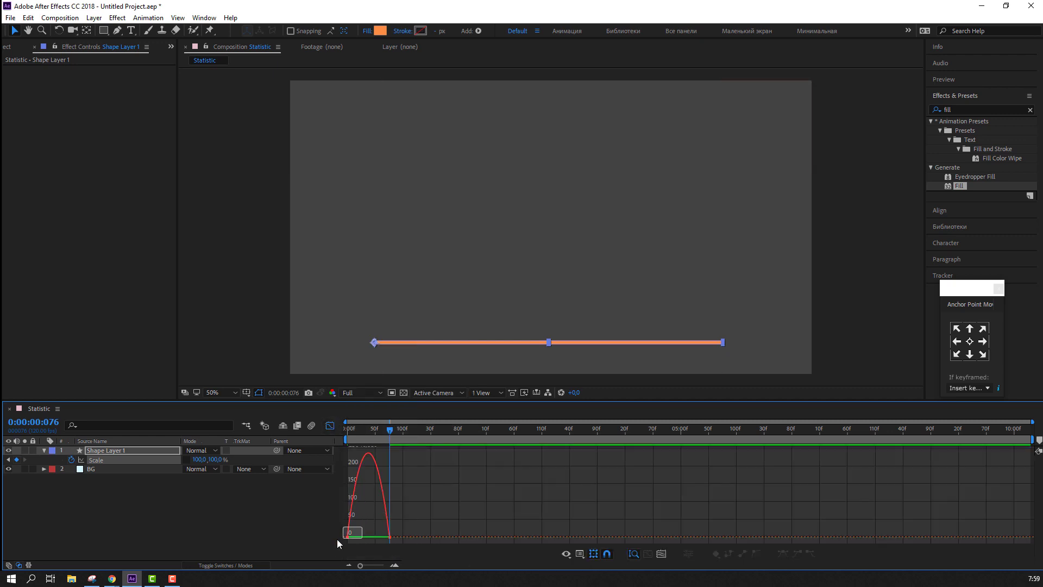
pyautogui.moveTo(336, 539)
pyautogui.mouseDown()
pyautogui.moveTo(439, 529)
pyautogui.moveTo(377, 537)
pyautogui.mouseUp()
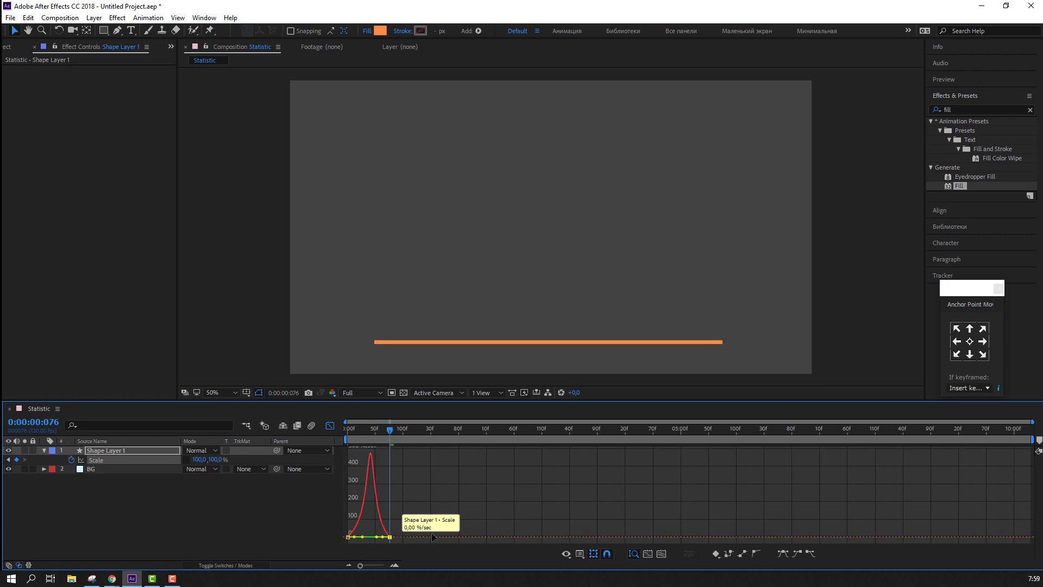
# - Shorten the first keyframe's ease influence so the growth starts faster
pyautogui.press('space')
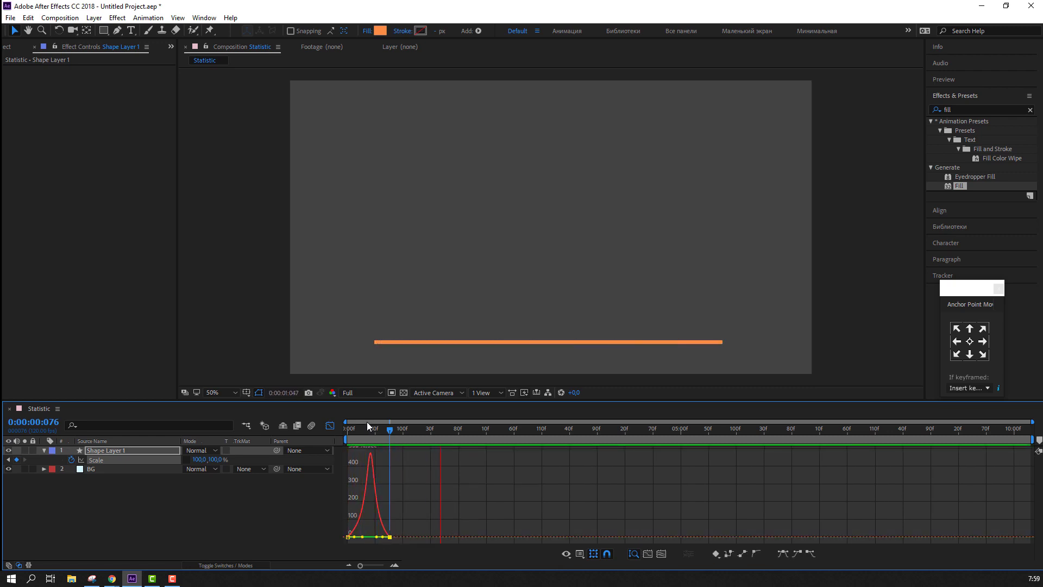
pyautogui.press('space')
pyautogui.press('space')
pyautogui.press('space')
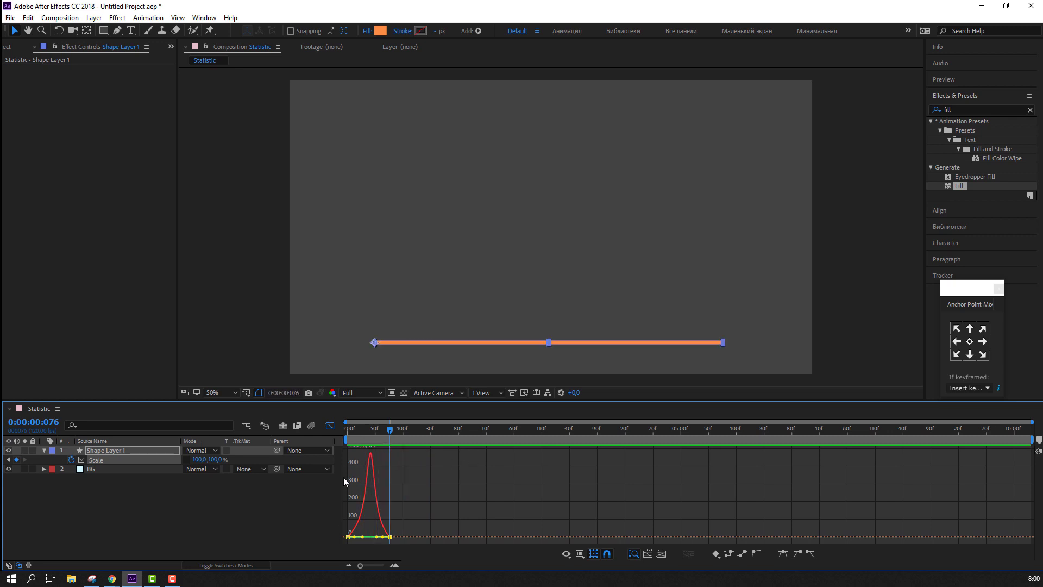
pyautogui.click(347, 537)
pyautogui.moveTo(363, 536)
pyautogui.mouseDown()
pyautogui.moveTo(354, 537)
pyautogui.moveTo(374, 537)
pyautogui.moveTo(355, 537)
pyautogui.mouseUp()
pyautogui.press('space')
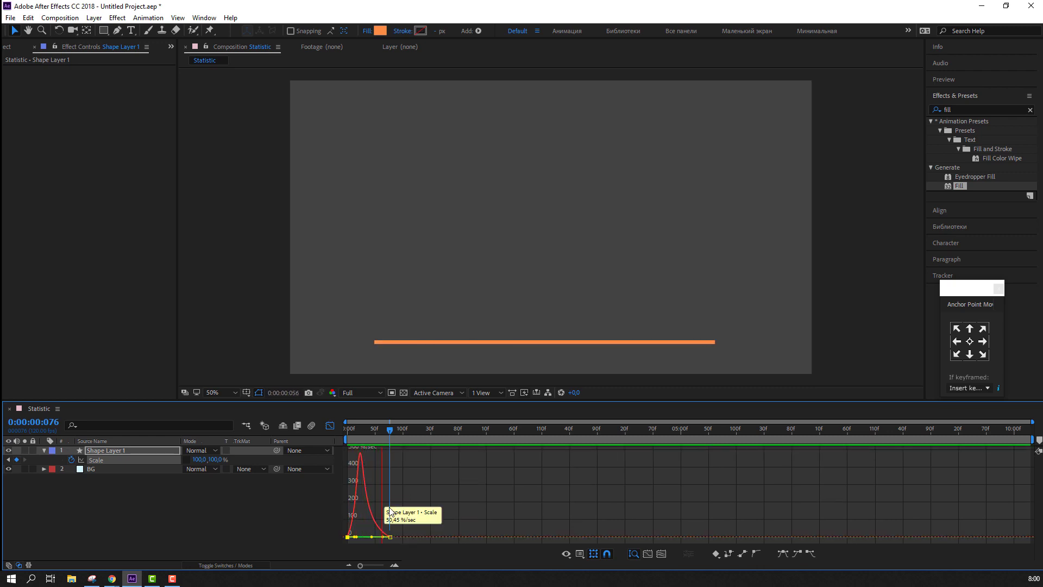
# - Shift the line's animation slightly later and preview it through frame 92
pyautogui.click(330, 426)
pyautogui.moveTo(363, 454); pyautogui.dragTo(371, 454)
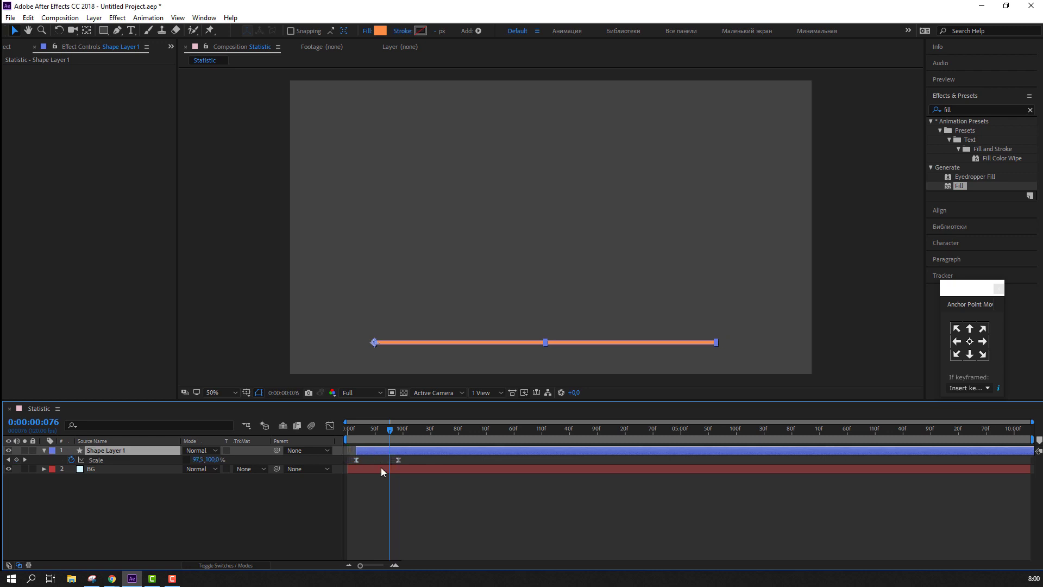
pyautogui.click(412, 495)
pyautogui.press('space')
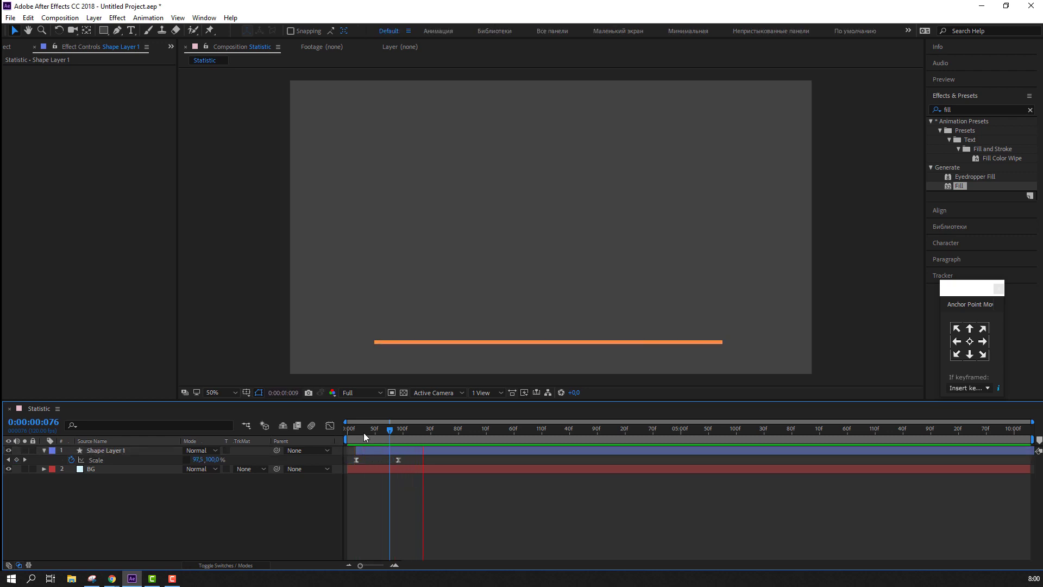
pyautogui.moveTo(354, 429); pyautogui.dragTo(399, 435)
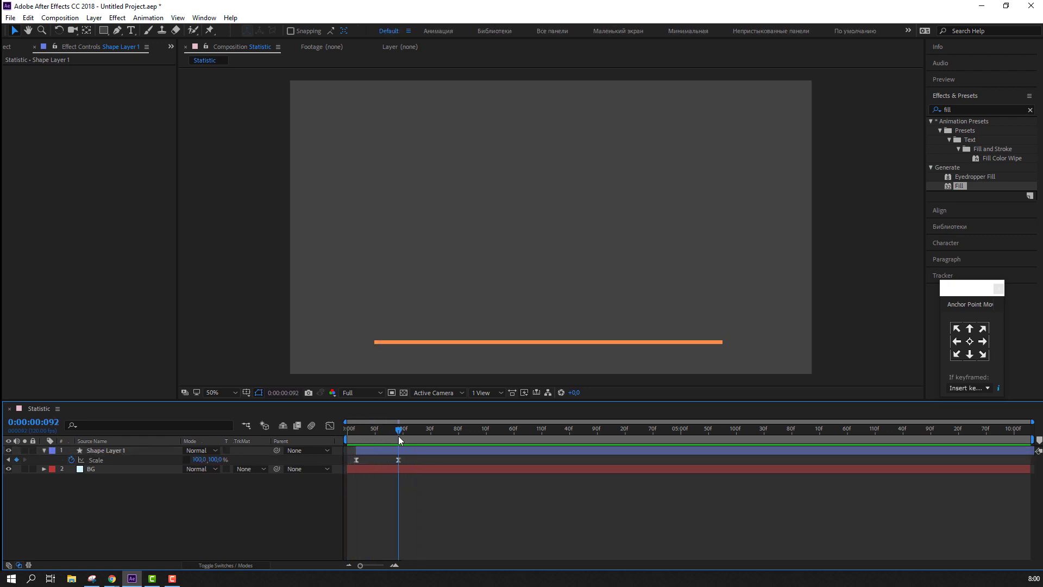
pyautogui.click(44, 450)
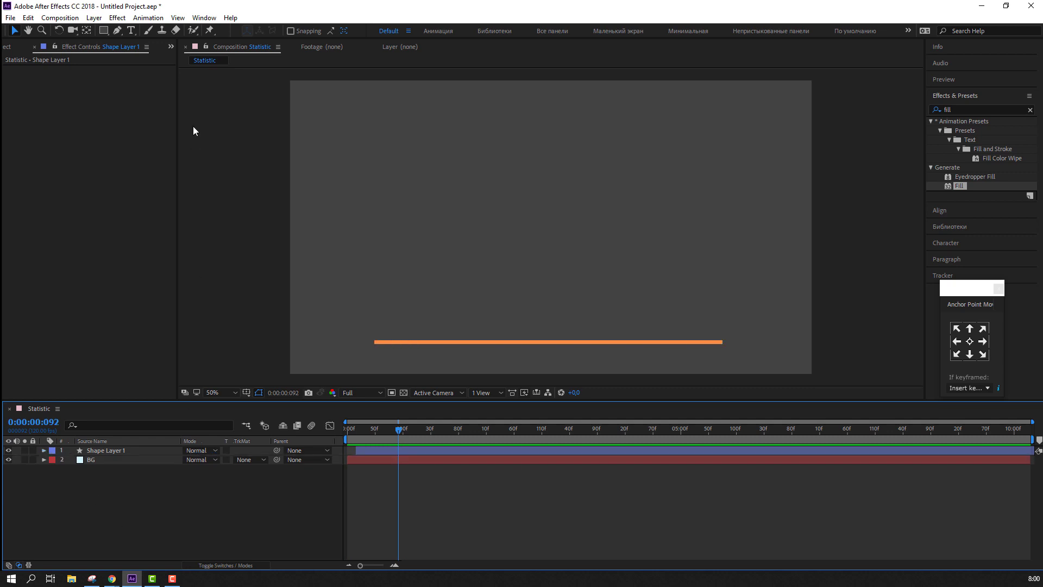
# - Draw a rectangular bar, Shape Layer 2, standing on the line's left part
pyautogui.click(108, 33)
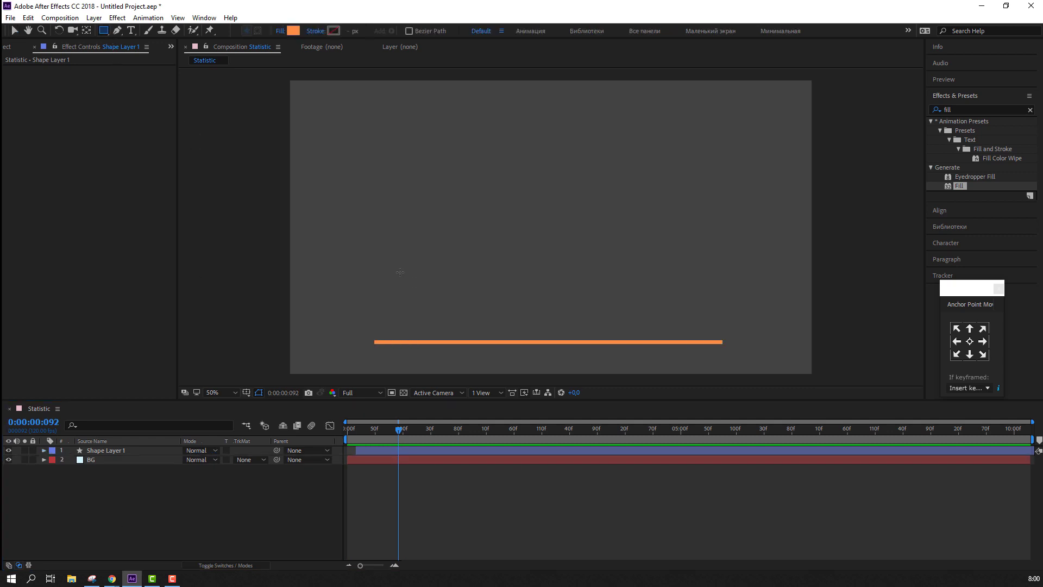
pyautogui.moveTo(400, 272); pyautogui.dragTo(450, 338)
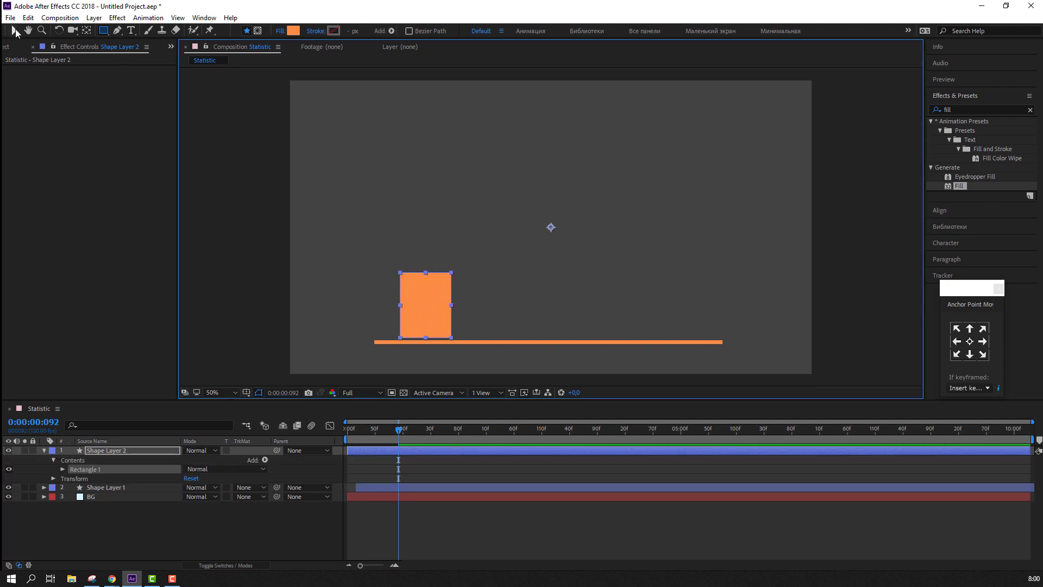
pyautogui.click(15, 32)
pyautogui.click(44, 451)
pyautogui.click(85, 519)
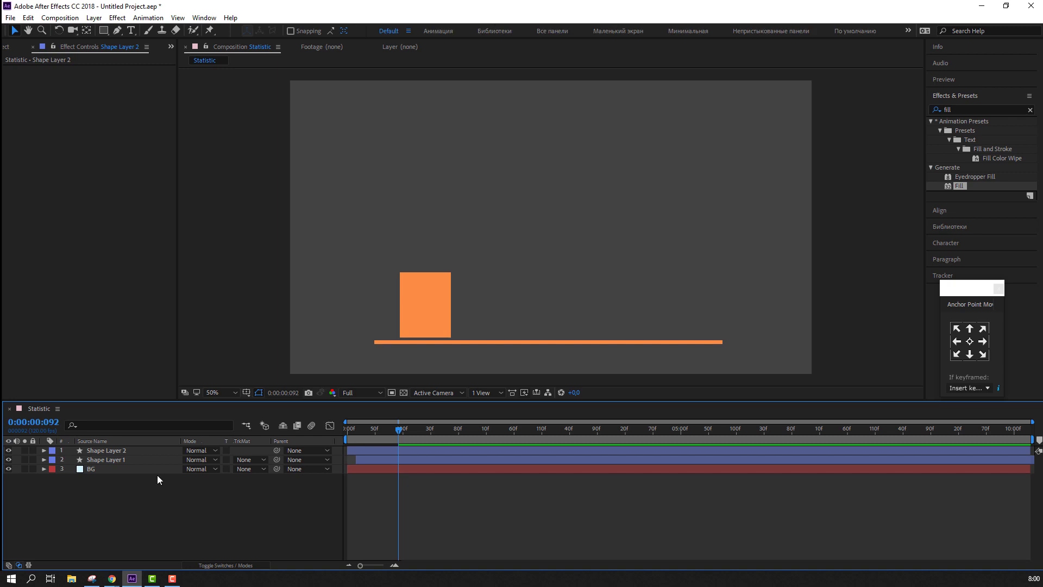
pyautogui.click(426, 301)
# - Set the rectangle's fill colour to light orange FAA244
pyautogui.click(380, 31)
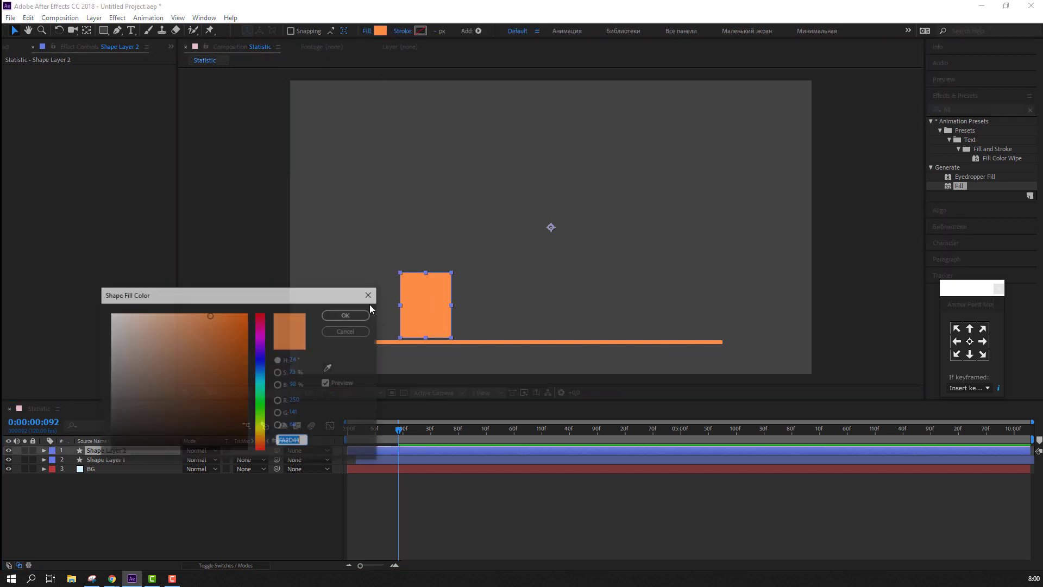
pyautogui.moveTo(259, 445); pyautogui.dragTo(260, 443)
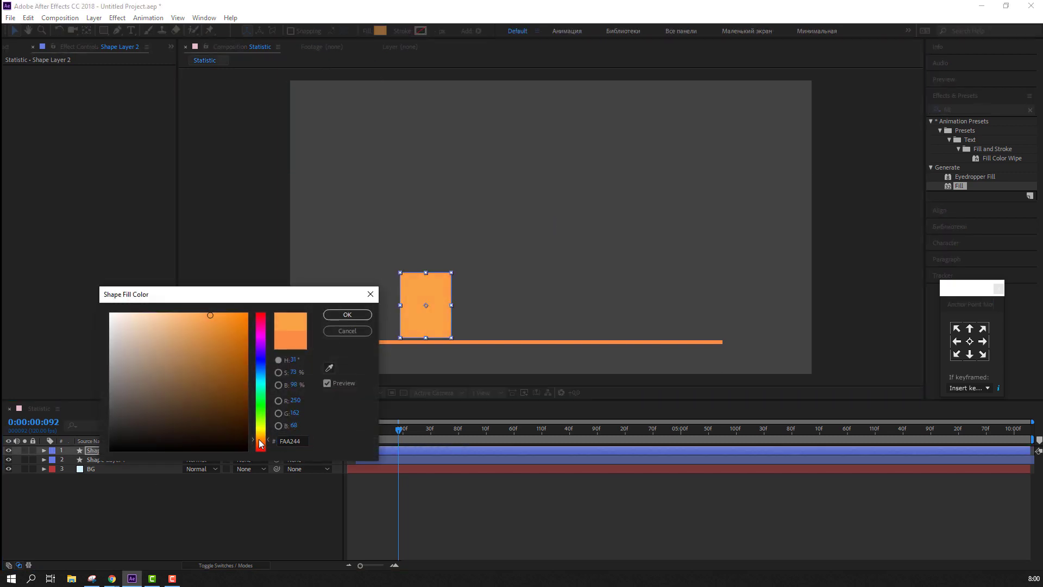
pyautogui.click(347, 314)
pyautogui.click(250, 493)
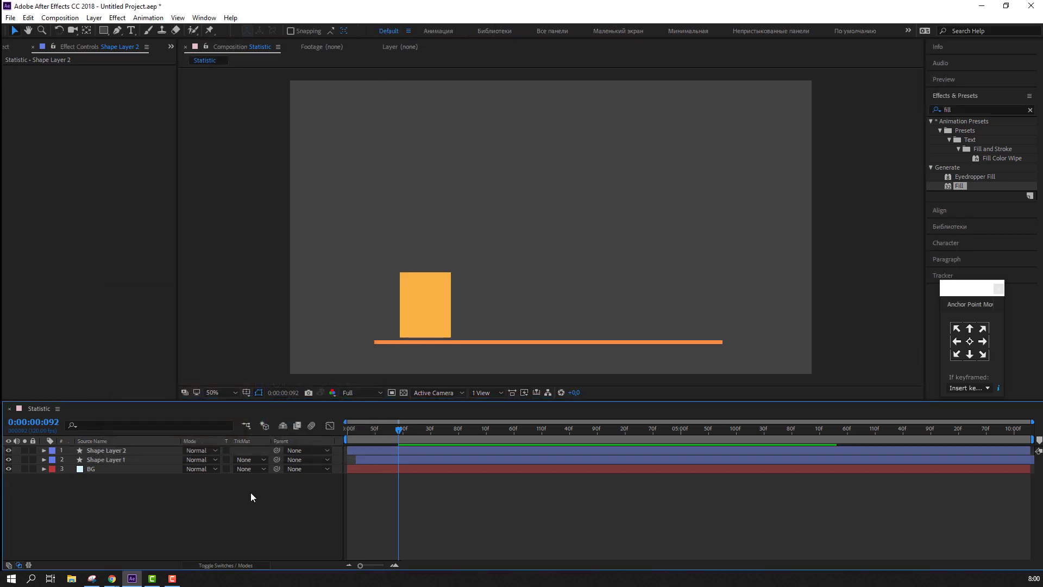
pyautogui.click(447, 295)
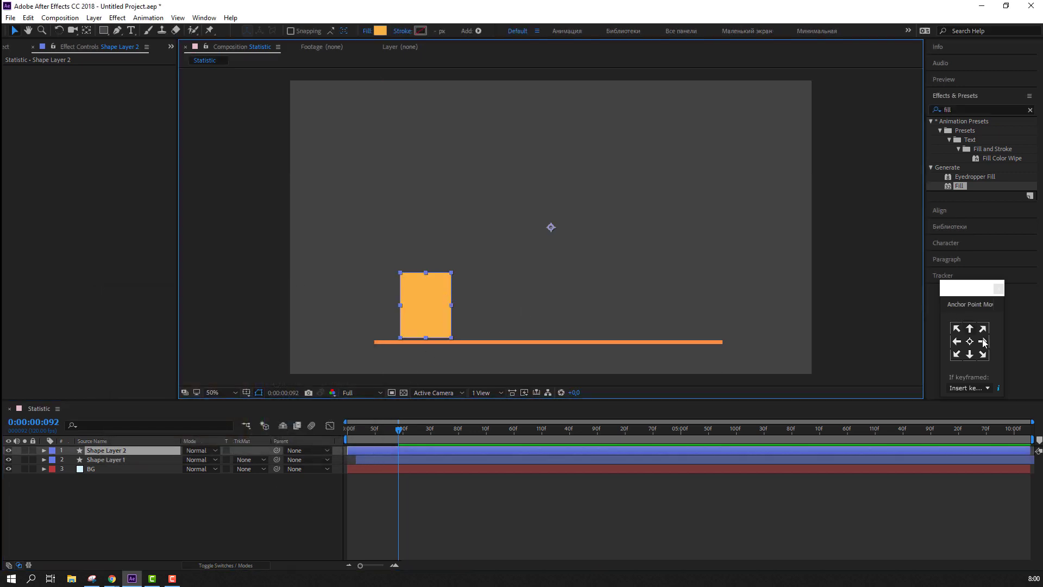
# - Move the bar's anchor to bottom centre, duplicate it, and show the safe-area guides
pyautogui.click(971, 355)
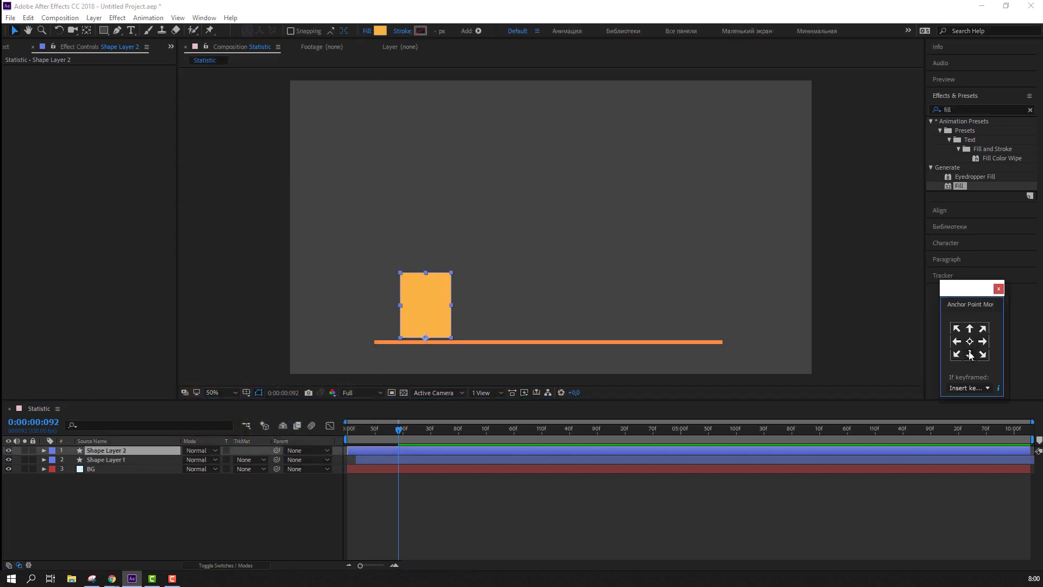
pyautogui.click(40, 530)
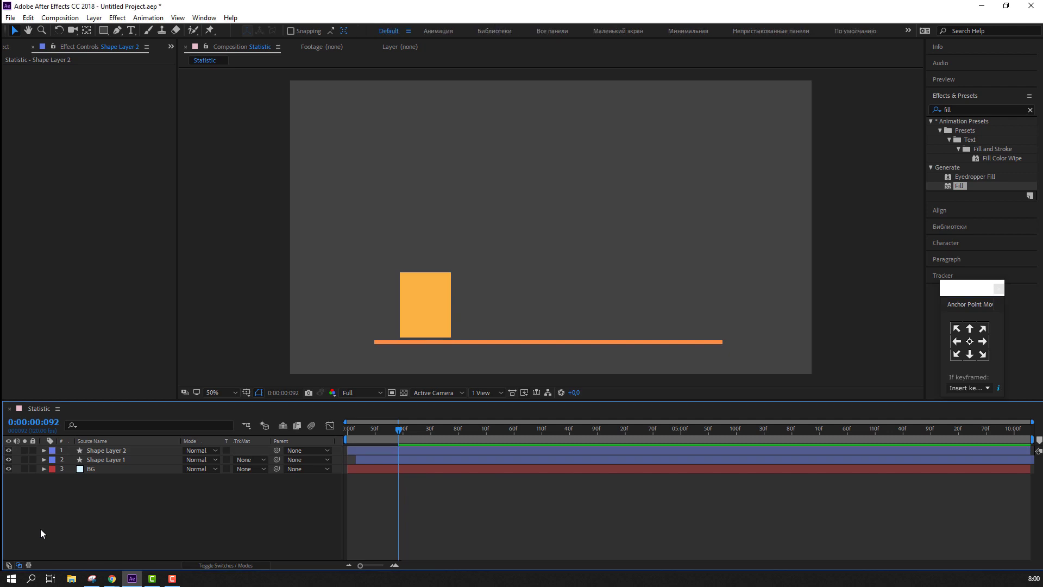
pyautogui.click(123, 451)
pyautogui.click(28, 17)
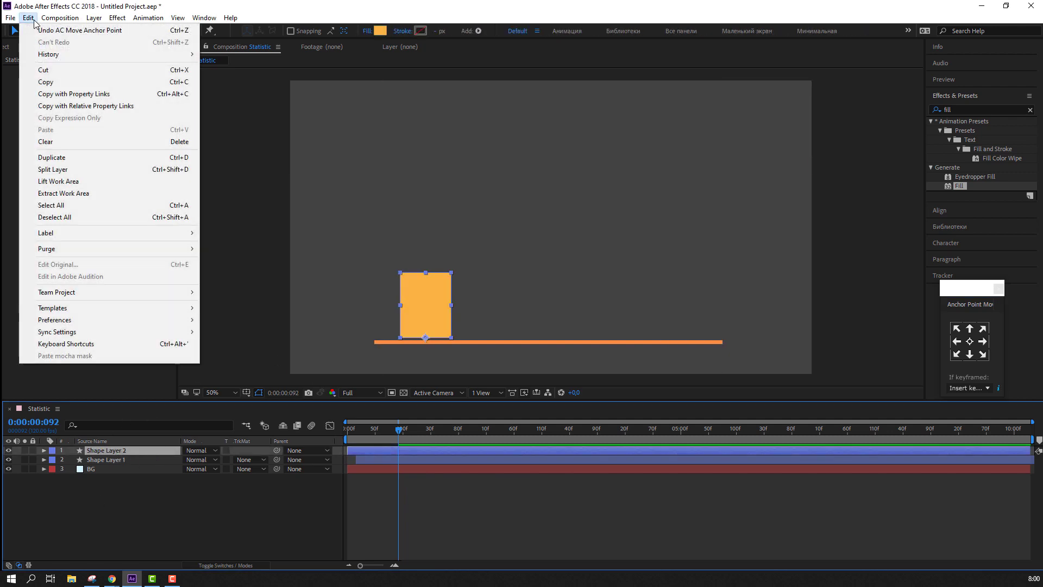
pyautogui.click(38, 156)
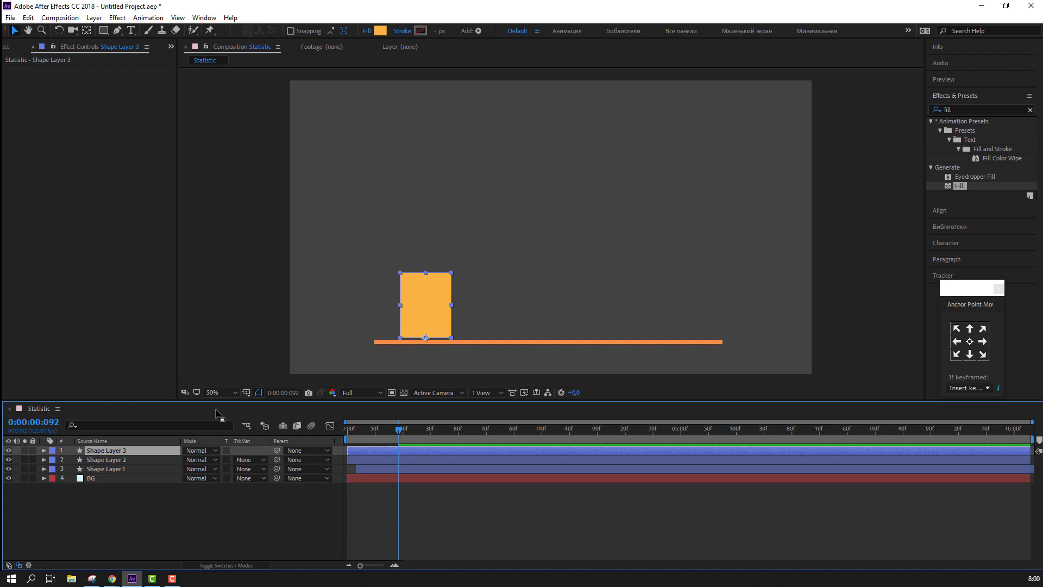
pyautogui.click(246, 392)
pyautogui.click(260, 405)
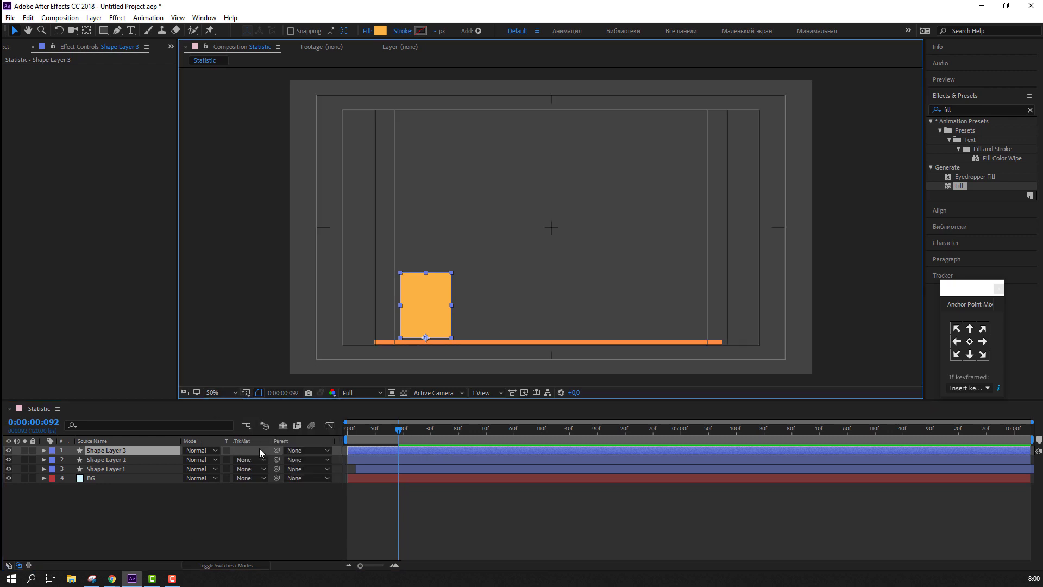
# - Move Shape Layer 3 right of the first bar and stretch its Y Scale to 133%
pyautogui.hotkey('shift', 'Right')
pyautogui.hotkey('shift', 'Right')
pyautogui.hotkey('shift', 'Right')
pyautogui.hotkey('shift', 'Right')
pyautogui.hotkey('shift', 'Right')
pyautogui.hotkey('shift', 'Right')
pyautogui.hotkey('shift', 'Right')
pyautogui.hotkey('shift', 'Right')
pyautogui.hotkey('shift', 'Right')
pyautogui.hotkey('shift', 'Right')
pyautogui.hotkey('shift', 'Right')
pyautogui.hotkey('shift', 'Right')
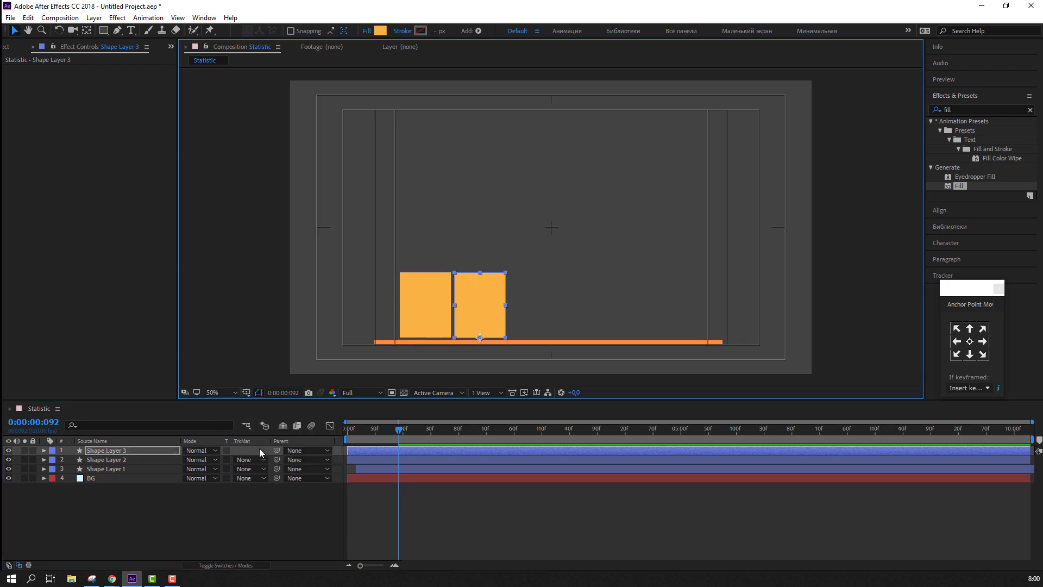
pyautogui.hotkey('shift', 'Right')
pyautogui.hotkey('shift', 'Right')
pyautogui.hotkey('shift', 'Right')
pyautogui.hotkey('shift', 'Right')
pyautogui.hotkey('shift', 'Right')
pyautogui.hotkey('shift', 'Right')
pyautogui.hotkey('shift', 'Left')
pyautogui.hotkey('shift', 'Left')
pyautogui.hotkey('shift', 'Left')
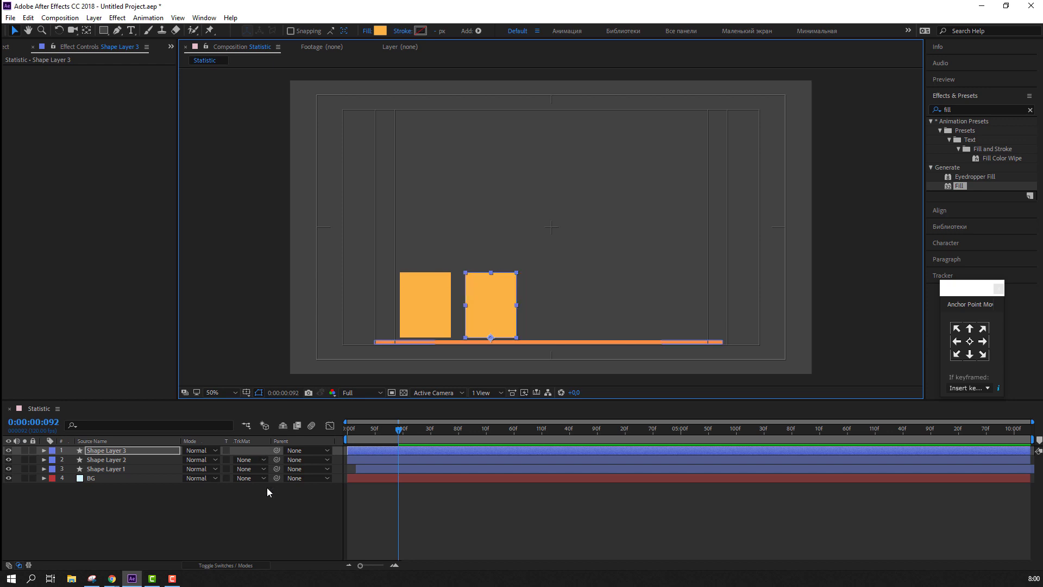
pyautogui.click(129, 452)
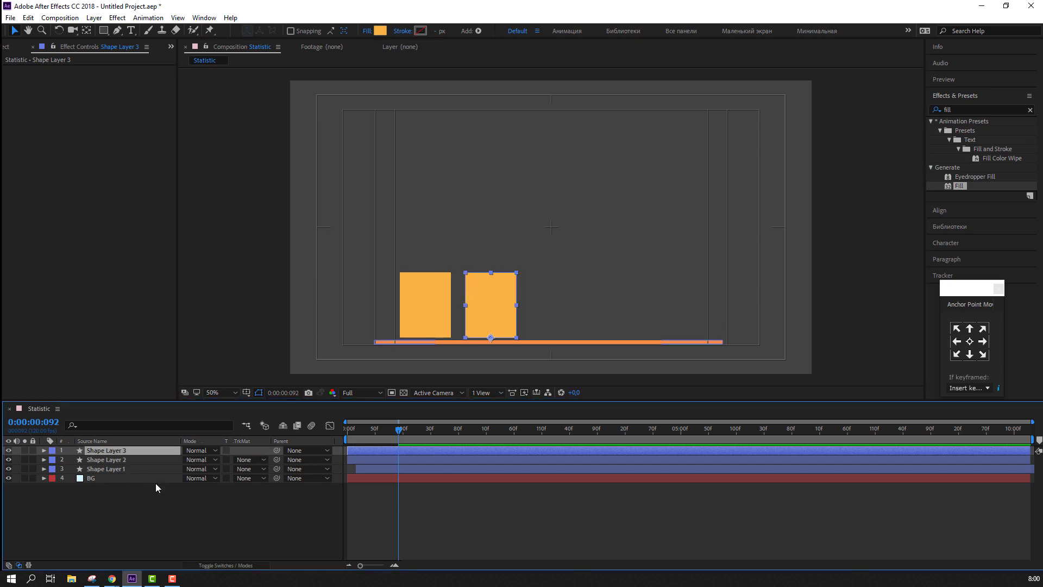
pyautogui.press('s')
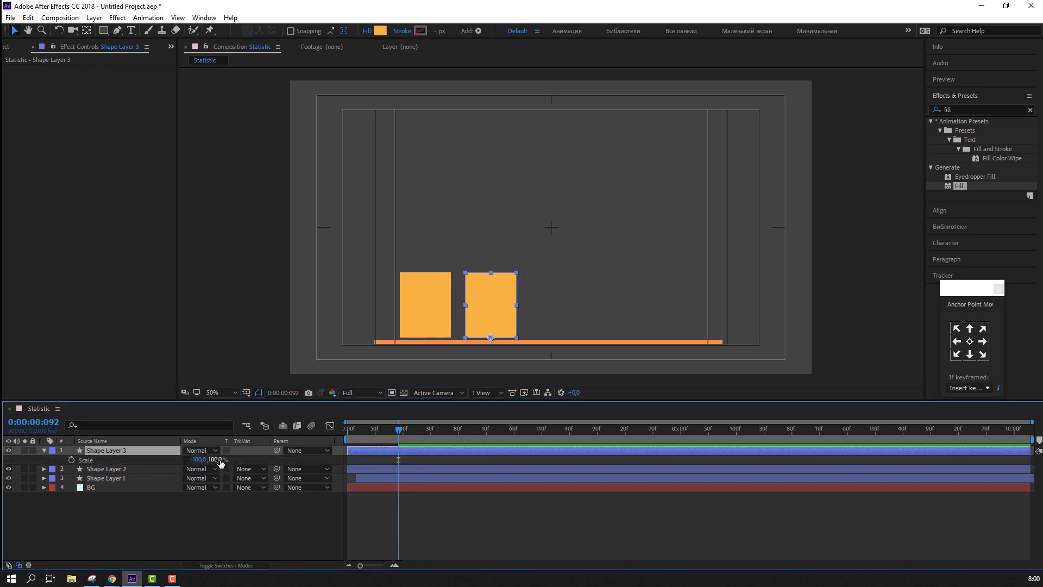
pyautogui.moveTo(218, 460)
pyautogui.mouseDown()
pyautogui.moveTo(248, 455)
pyautogui.moveTo(231, 454)
pyautogui.mouseUp()
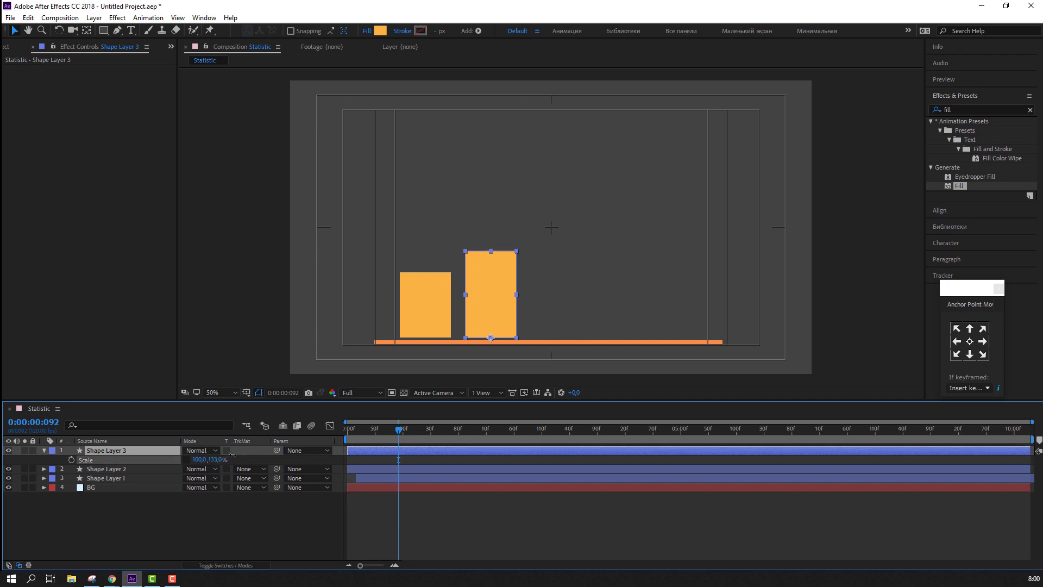
pyautogui.click(106, 537)
# - Duplicate into Shape Layer 4, move it further right, and stretch it to 186%
pyautogui.click(103, 452)
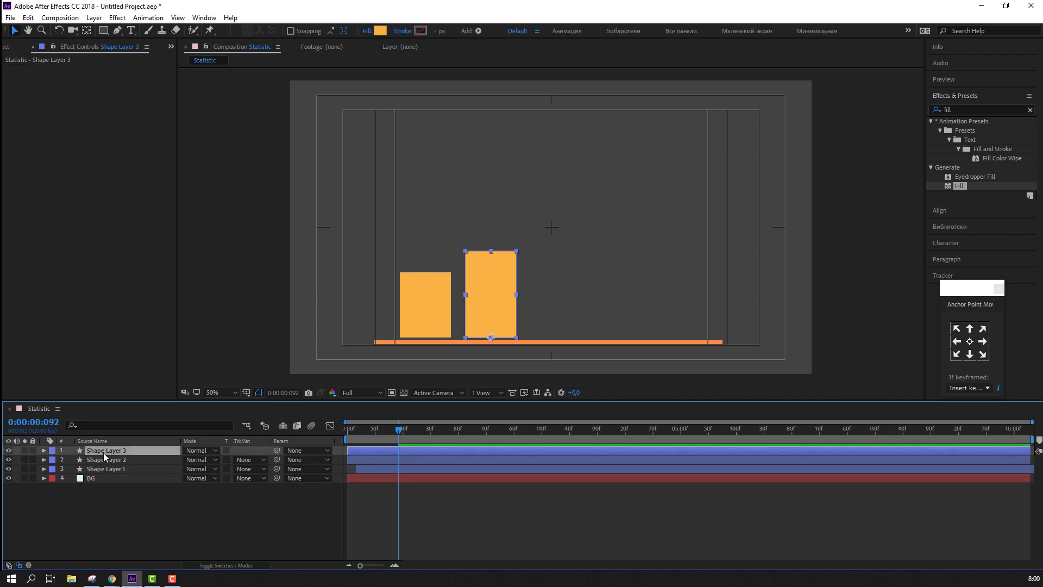
pyautogui.hotkey('ctrl', 'd')
pyautogui.hotkey('shift', 'Right')
pyautogui.hotkey('shift', 'Right')
pyautogui.hotkey('shift', 'Right')
pyautogui.hotkey('shift', 'Right')
pyautogui.hotkey('shift', 'Right')
pyautogui.hotkey('shift', 'Right')
pyautogui.hotkey('shift', 'Right')
pyautogui.hotkey('shift', 'Right')
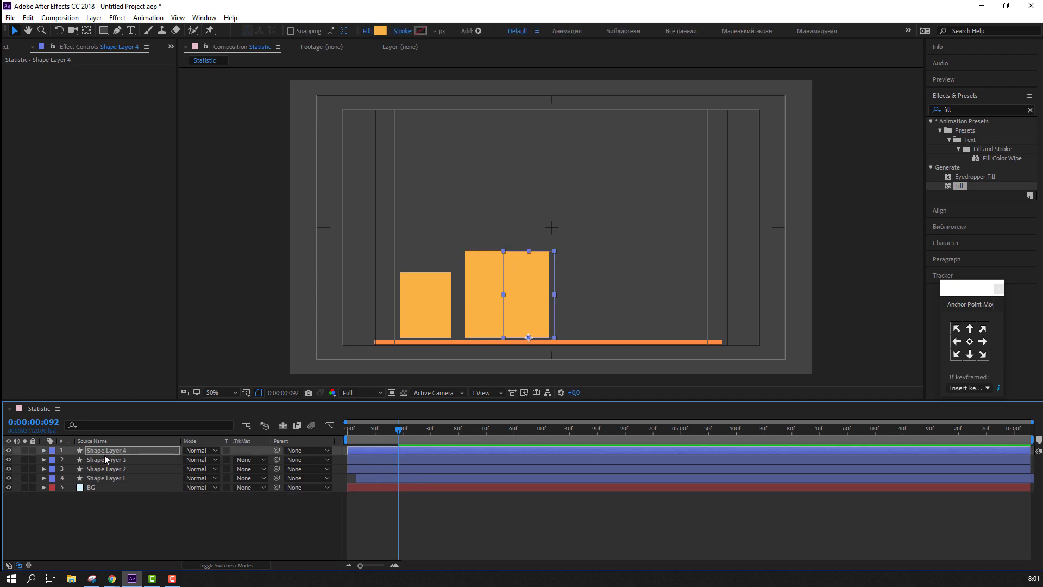
pyautogui.hotkey('shift', 'Right')
pyautogui.hotkey('shift', 'Right')
pyautogui.hotkey('shift', 'Right')
pyautogui.hotkey('shift', 'Right')
pyautogui.hotkey('shift', 'Right')
pyautogui.hotkey('shift', 'Right')
pyautogui.hotkey('shift', 'Right')
pyautogui.hotkey('shift', 'Right')
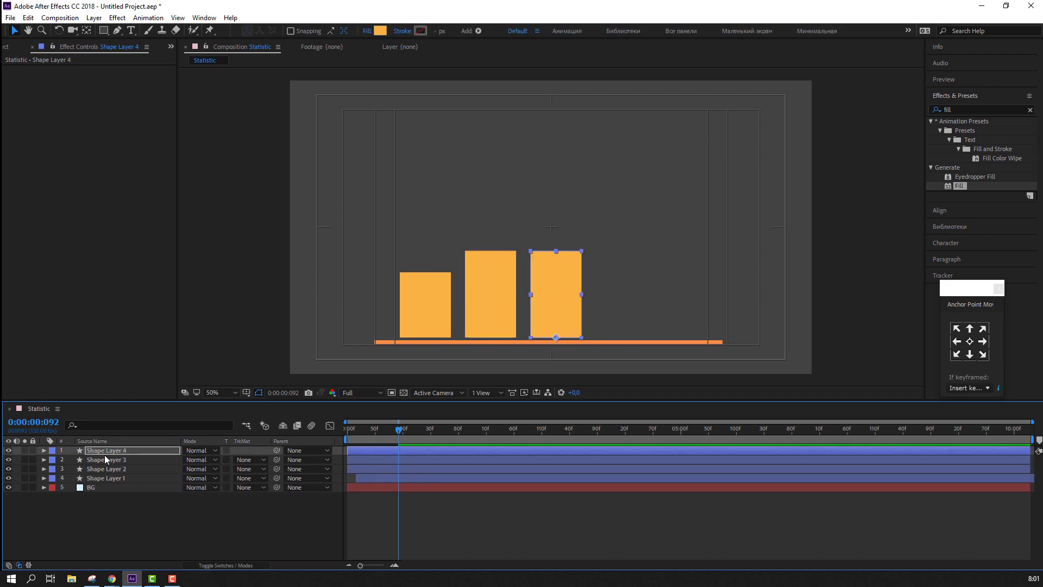
pyautogui.click(565, 326)
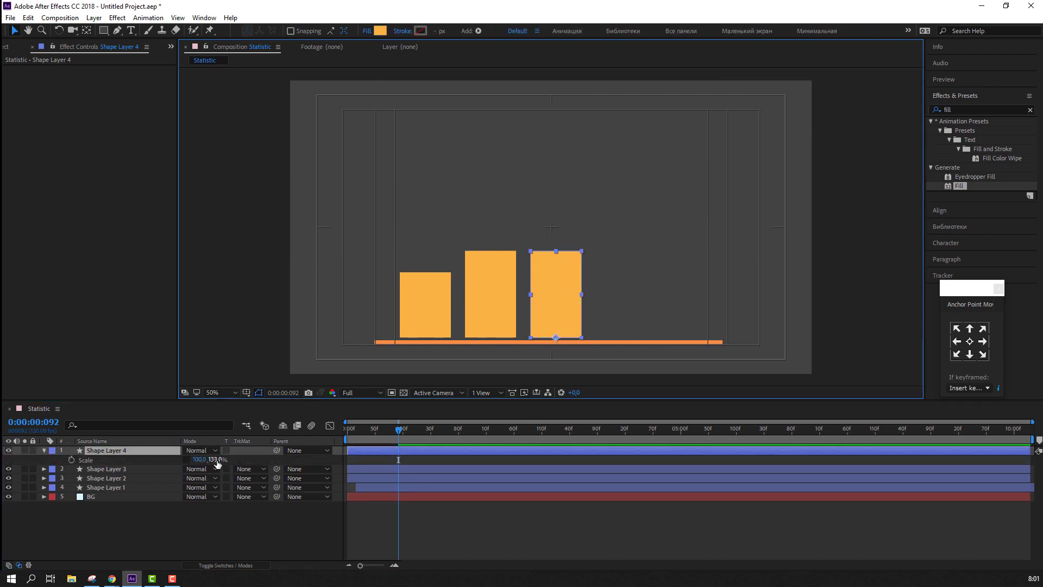
pyautogui.moveTo(218, 461); pyautogui.dragTo(233, 450)
pyautogui.click(167, 534)
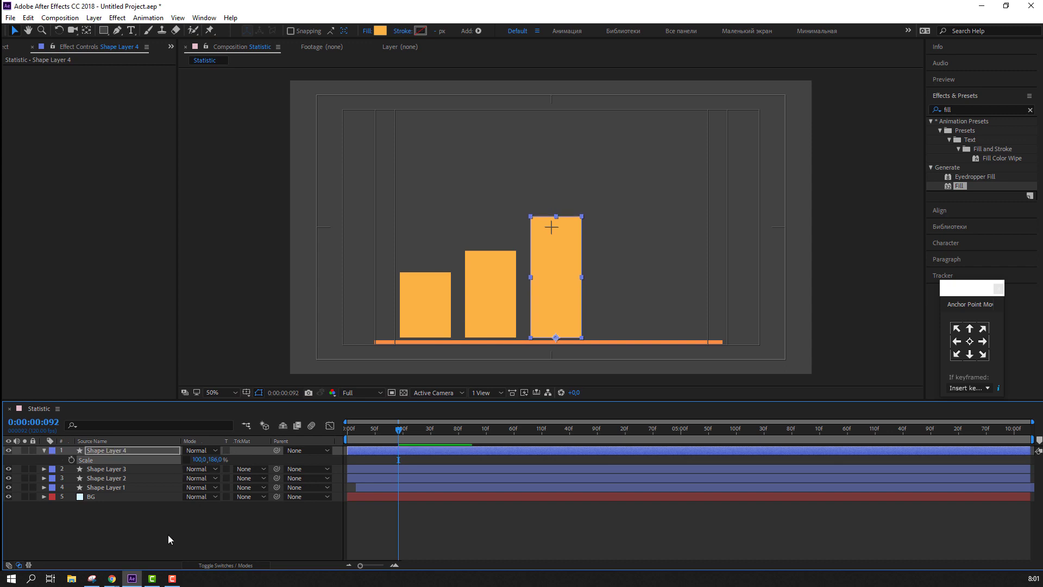
# - Duplicate into Shape Layer 5, move it right, and stretch it to 243% height
pyautogui.click(43, 451)
pyautogui.click(99, 452)
pyautogui.hotkey('ctrl', 'd')
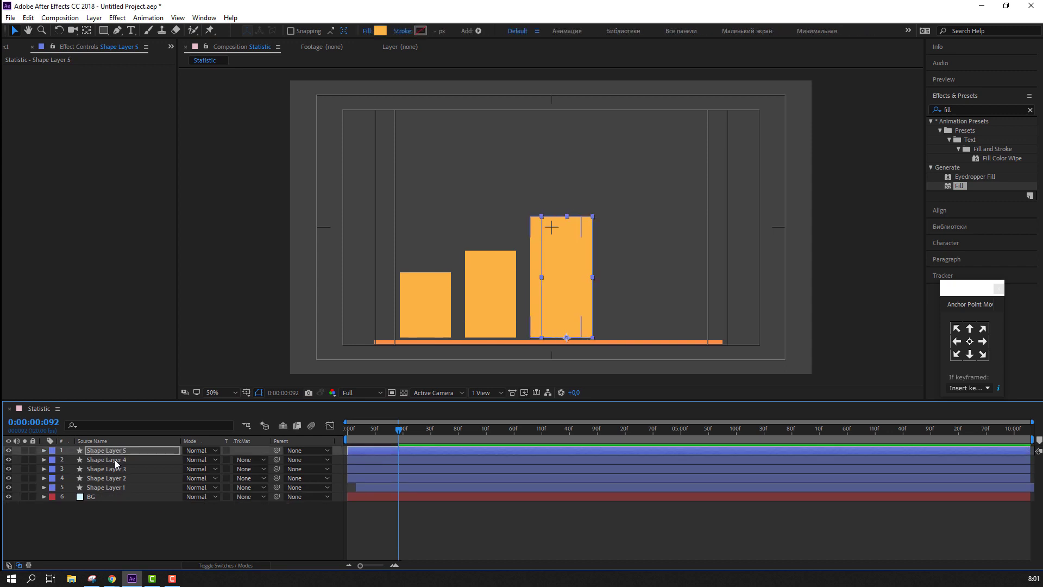
pyautogui.hotkey('shift', 'Right')
pyautogui.hotkey('shift', 'Right')
pyautogui.hotkey('shift', 'Right')
pyautogui.hotkey('shift', 'Right')
pyautogui.hotkey('shift', 'Right')
pyautogui.hotkey('shift', 'Right')
pyautogui.hotkey('shift', 'Right')
pyautogui.hotkey('shift', 'Right')
pyautogui.hotkey('shift', 'Right')
pyautogui.hotkey('shift', 'Right')
pyautogui.hotkey('shift', 'Right')
pyautogui.hotkey('shift', 'Right')
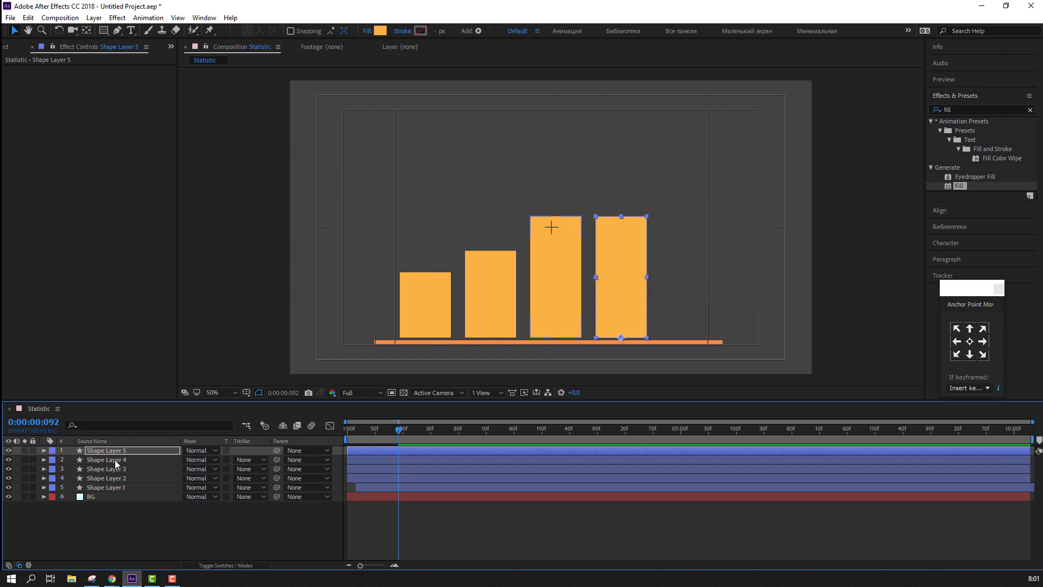
pyautogui.press('s')
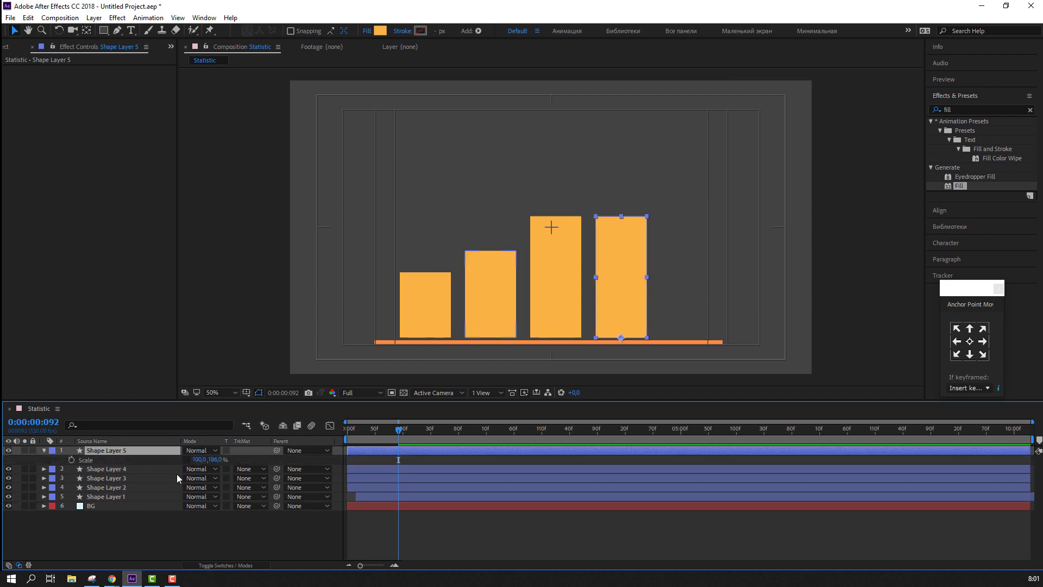
pyautogui.moveTo(217, 461); pyautogui.dragTo(241, 452)
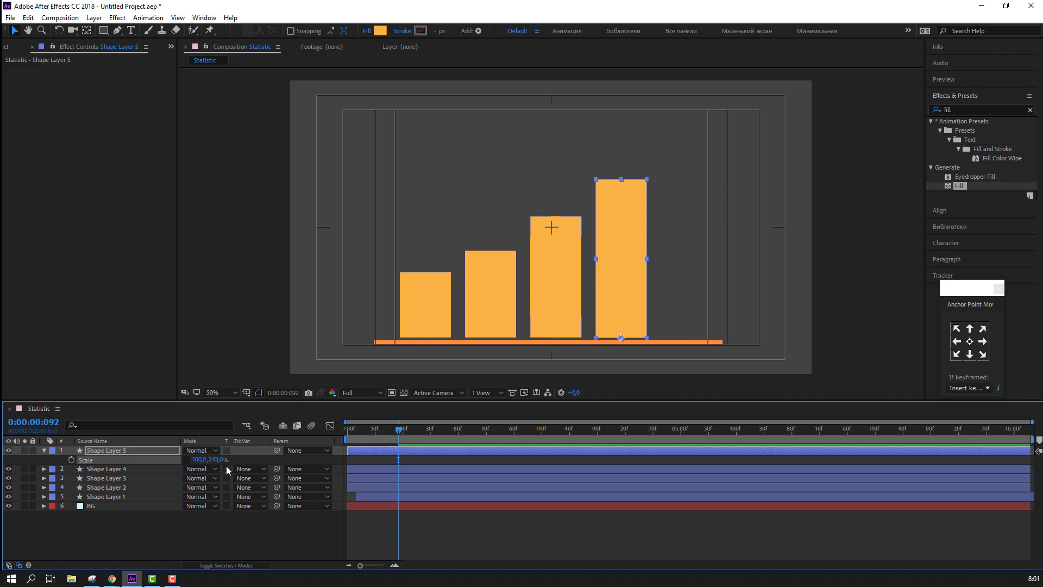
pyautogui.click(161, 532)
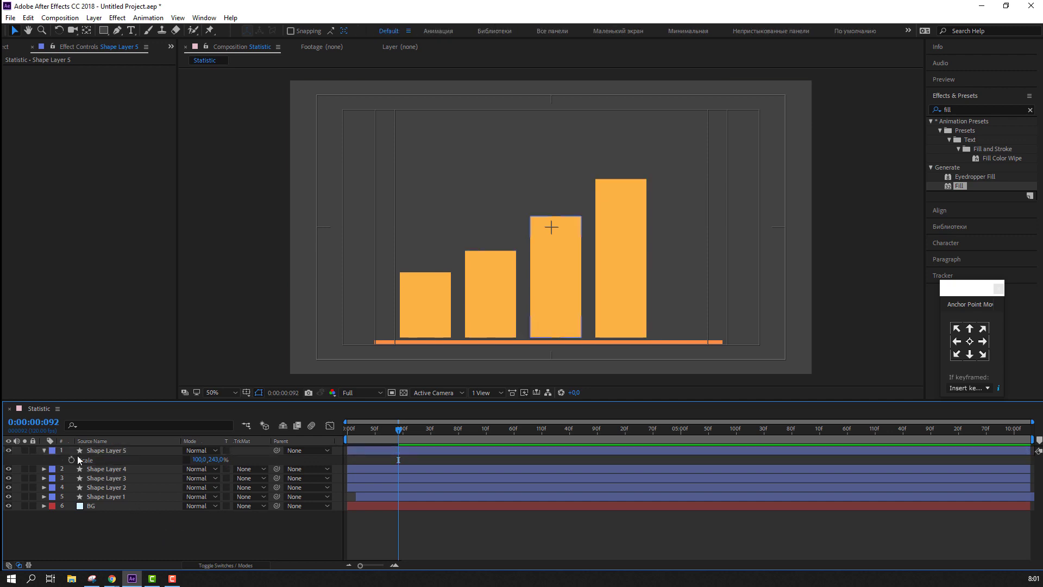
# - Add Shape Layer 6 further right and taller, then select bar layers 2–6
pyautogui.click(45, 450)
pyautogui.click(125, 450)
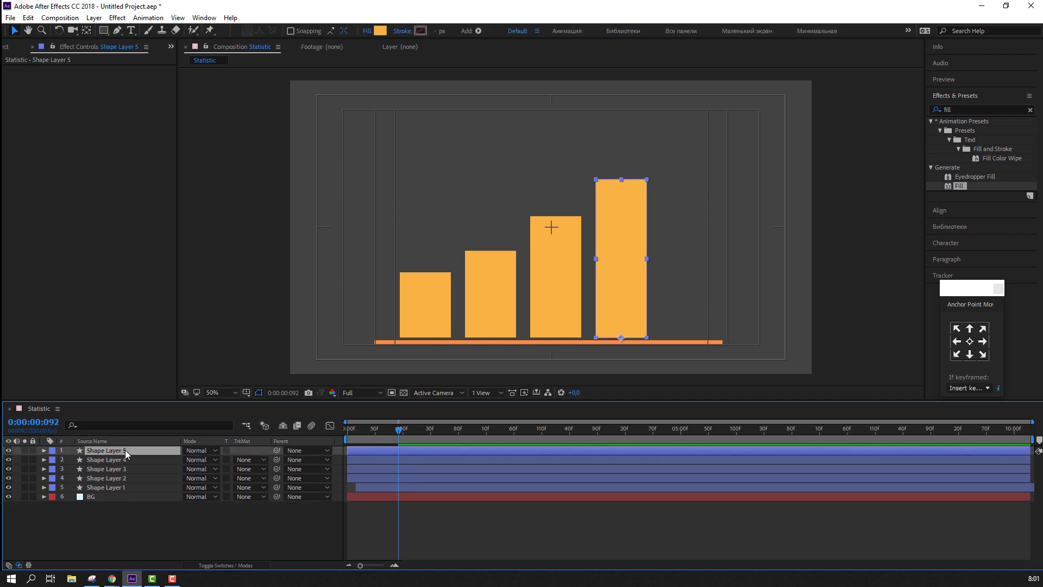
pyautogui.hotkey('ctrl', 'd')
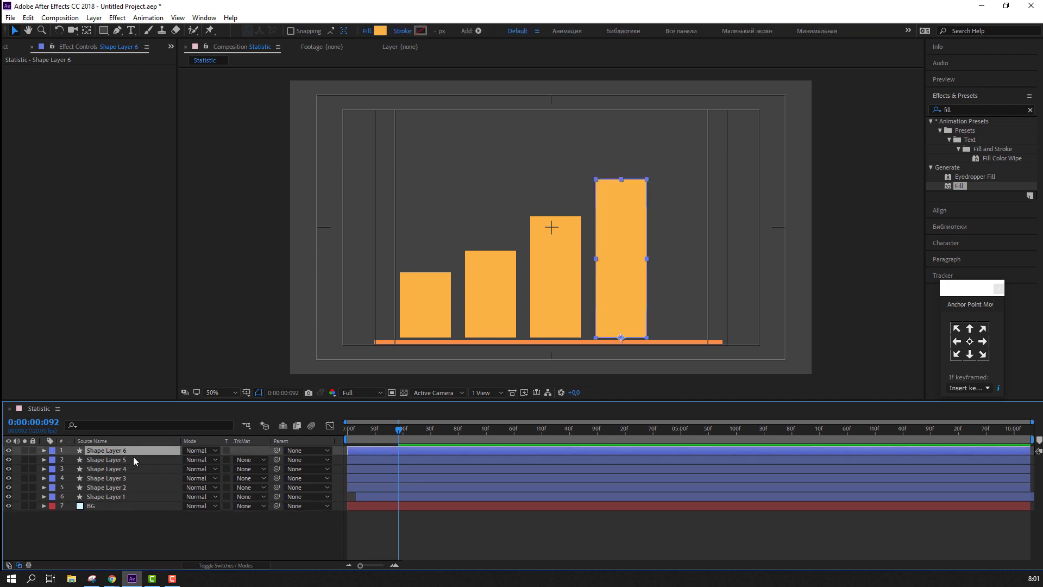
pyautogui.hotkey('shift', 'Right')
pyautogui.hotkey('shift', 'Right')
pyautogui.hotkey('shift', 'Right')
pyautogui.hotkey('shift', 'Right')
pyautogui.hotkey('shift', 'Right')
pyautogui.hotkey('shift', 'Right')
pyautogui.hotkey('shift', 'Right')
pyautogui.hotkey('shift', 'Right')
pyautogui.hotkey('shift', 'Right')
pyautogui.hotkey('shift', 'Right')
pyautogui.hotkey('shift', 'Right')
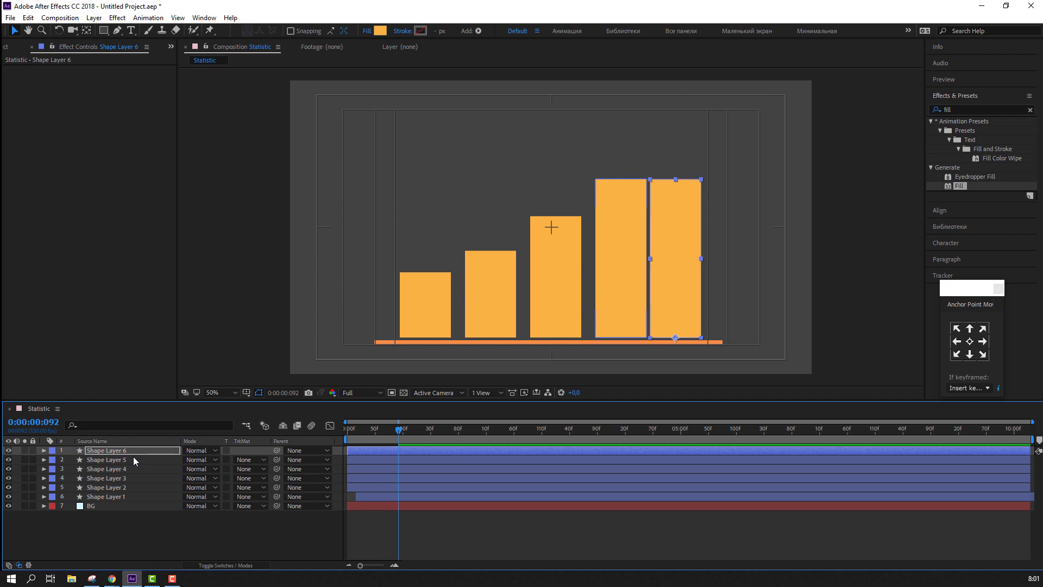
pyautogui.hotkey('shift', 'Right')
pyautogui.hotkey('shift', 'Right')
pyautogui.hotkey('shift', 'Right')
pyautogui.hotkey('shift', 'Right')
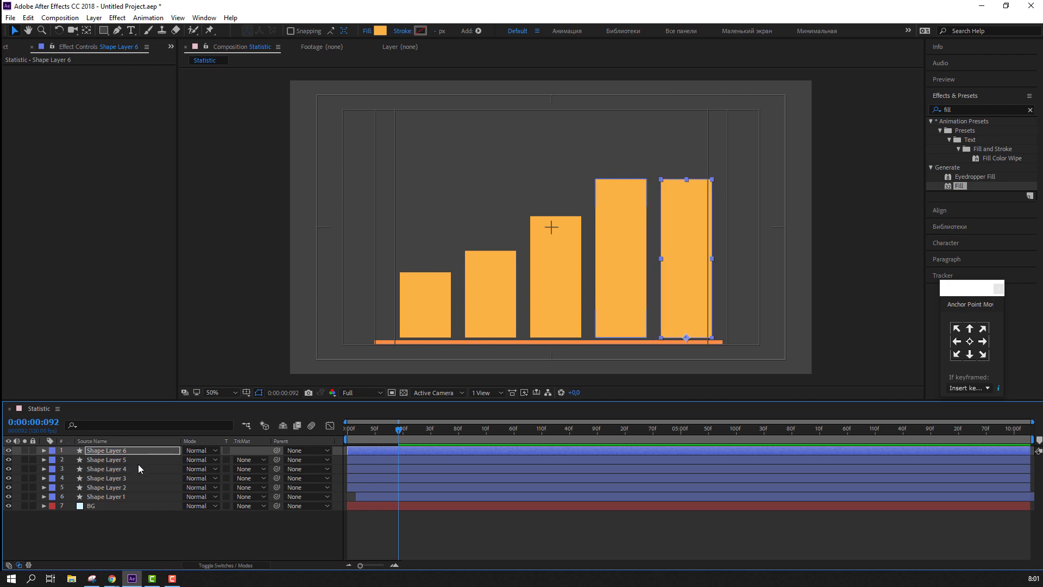
pyautogui.press('s')
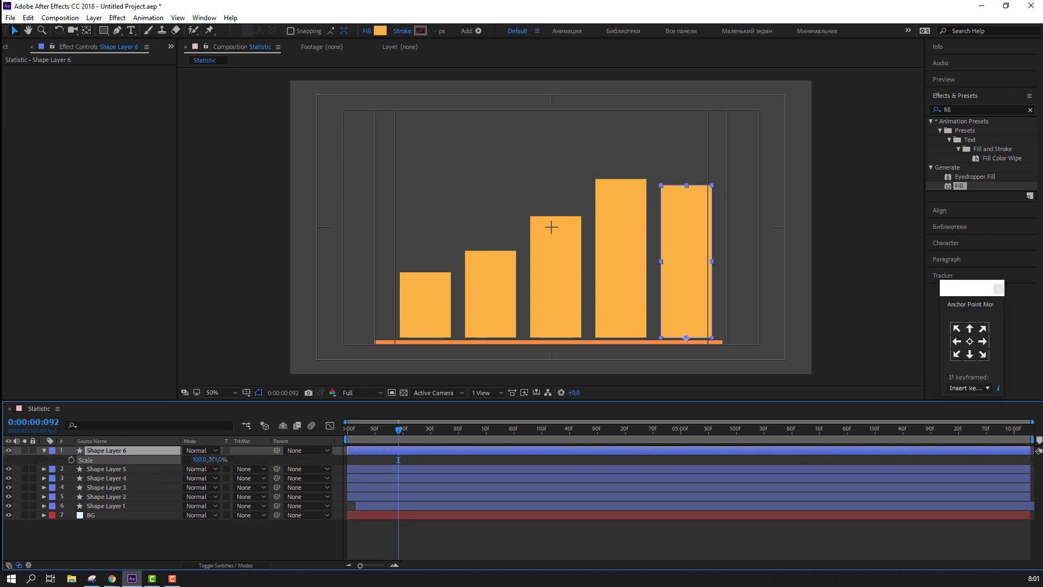
pyautogui.moveTo(214, 459); pyautogui.dragTo(239, 454)
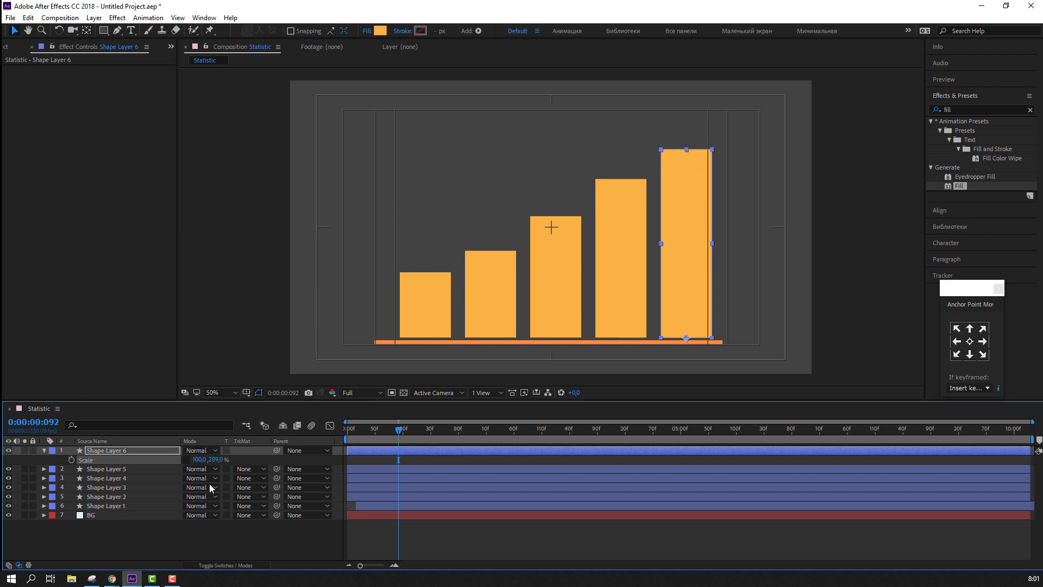
pyautogui.click(44, 450)
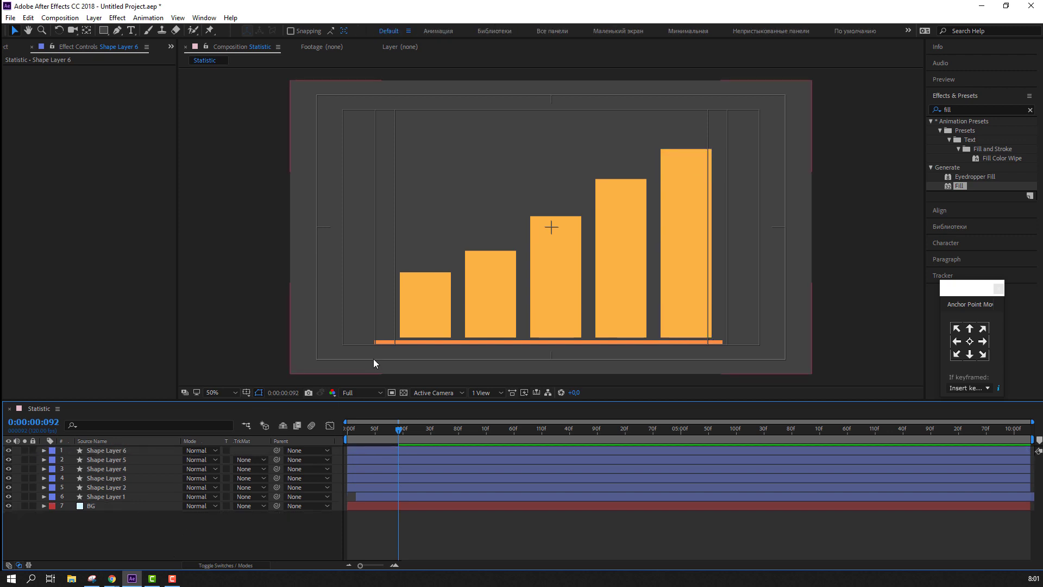
pyautogui.click(96, 452)
pyautogui.keyDown('shift'); pyautogui.click(107, 485); pyautogui.keyUp('shift')
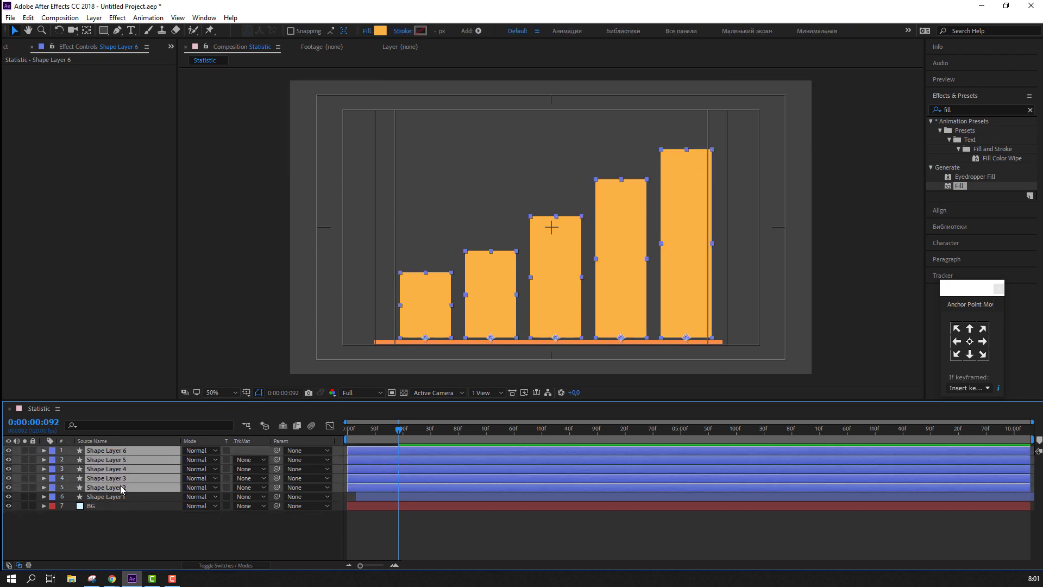
# - Give the five bar layers a Yellow label and nudge them slightly left
pyautogui.click(55, 452)
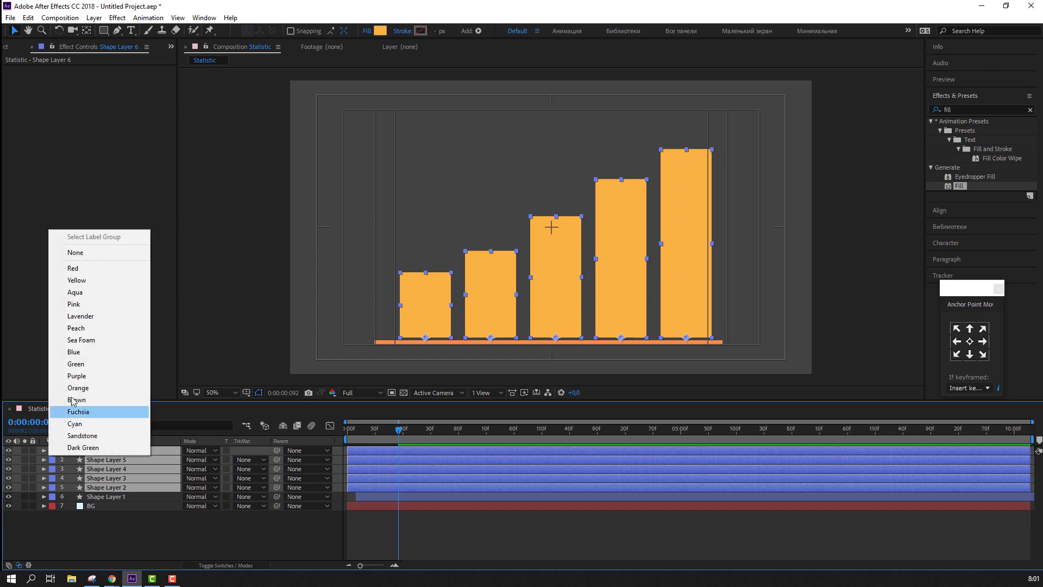
pyautogui.click(79, 280)
pyautogui.hotkey('shift', 'Left')
pyautogui.hotkey('shift', 'Left')
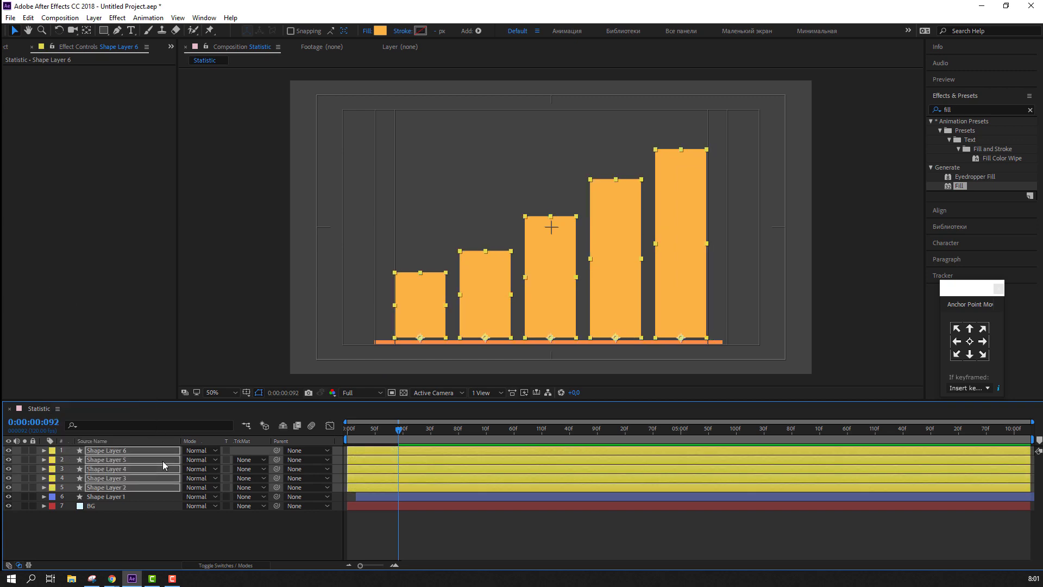
# - Deselect the layers and turn off the Title/Action Safe guides
pyautogui.click(151, 524)
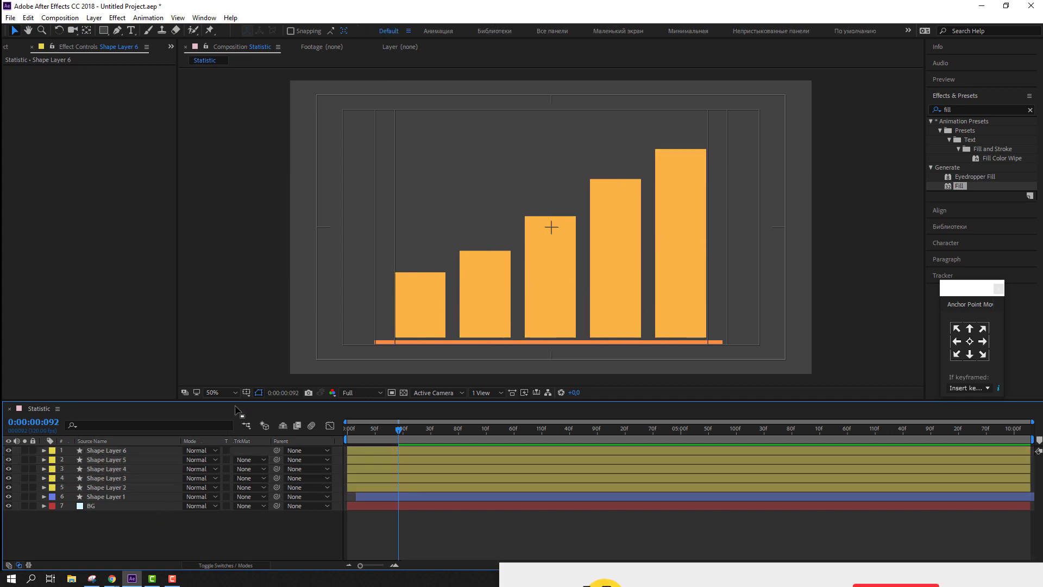
pyautogui.click(247, 393)
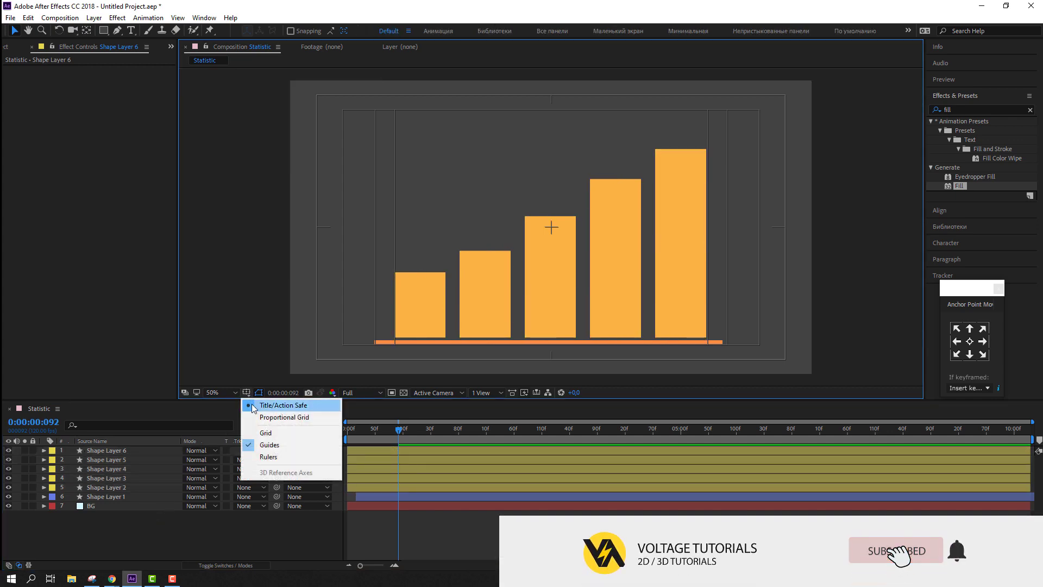
pyautogui.click(252, 405)
pyautogui.moveTo(385, 436)
pyautogui.mouseDown()
pyautogui.moveTo(350, 437)
pyautogui.moveTo(402, 433)
pyautogui.mouseUp()
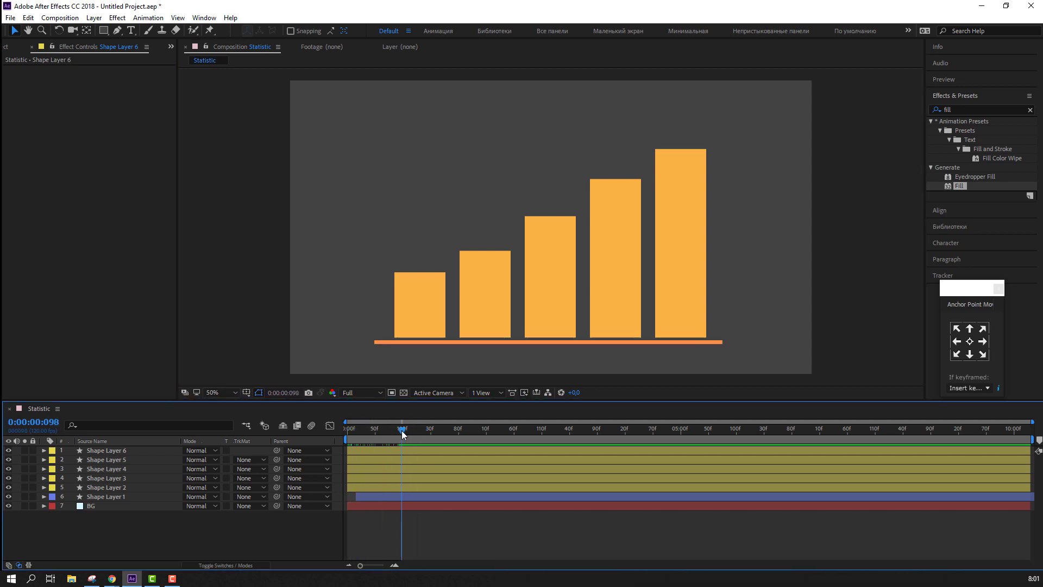
# - Key Shape Layer 2's Scale at 100,0 at the start and 100,100 later in time
pyautogui.click(398, 325)
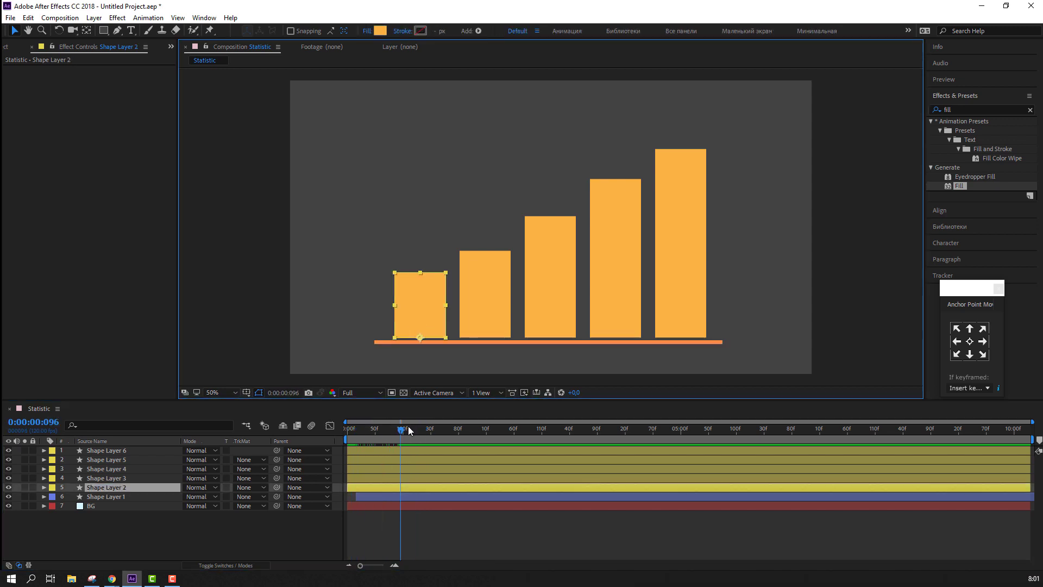
pyautogui.moveTo(402, 429); pyautogui.dragTo(351, 430)
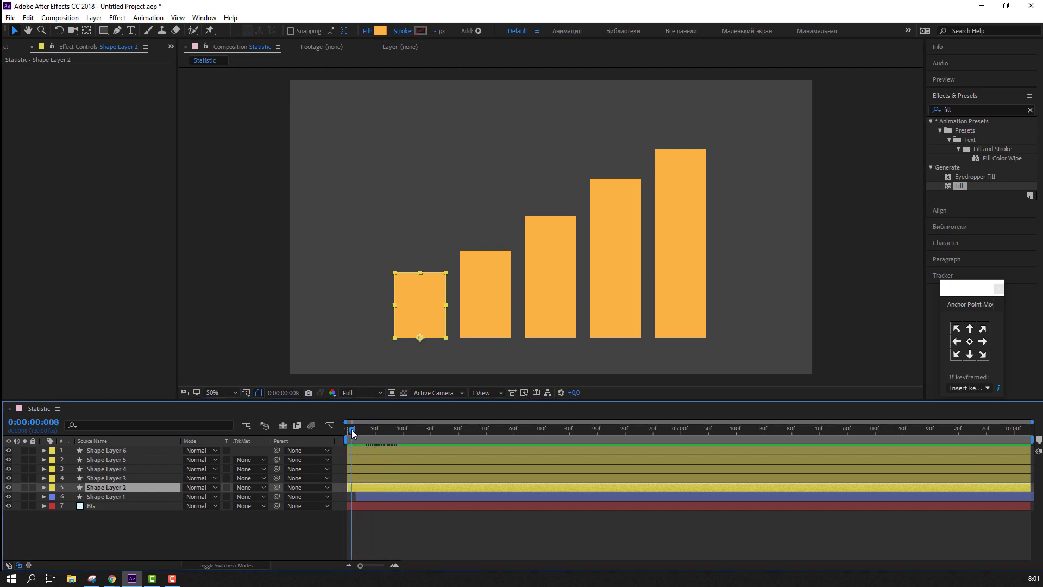
pyautogui.press('s')
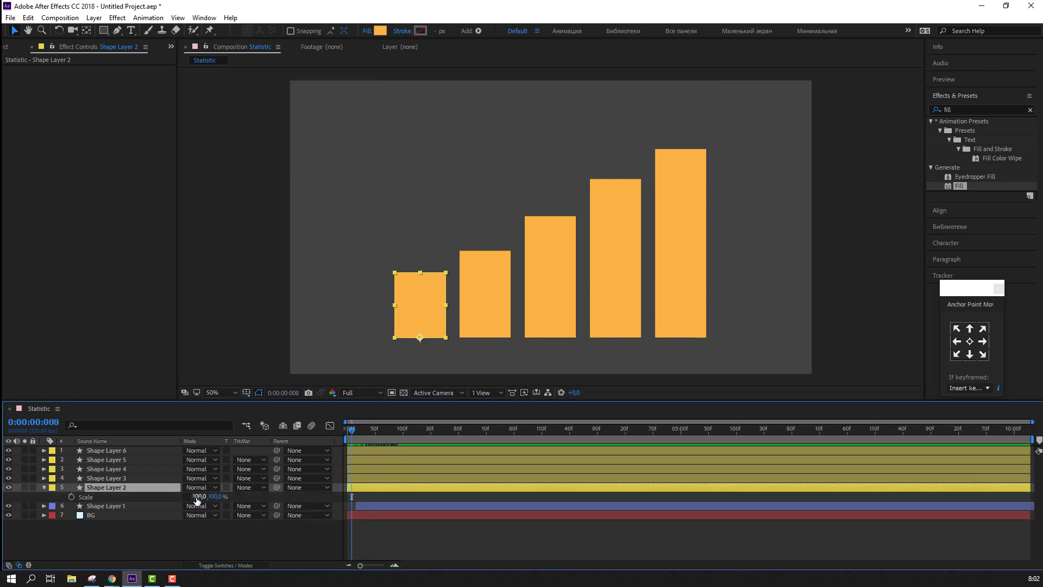
pyautogui.moveTo(197, 497); pyautogui.dragTo(193, 496)
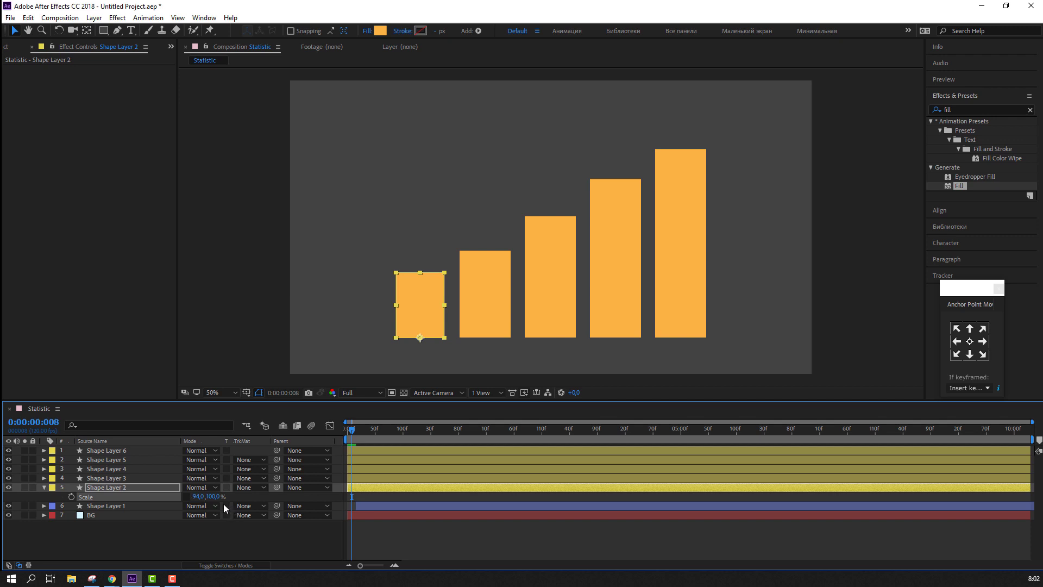
pyautogui.click(198, 496)
pyautogui.write('100')
pyautogui.press('Tab')
pyautogui.write('0')
pyautogui.press('Return')
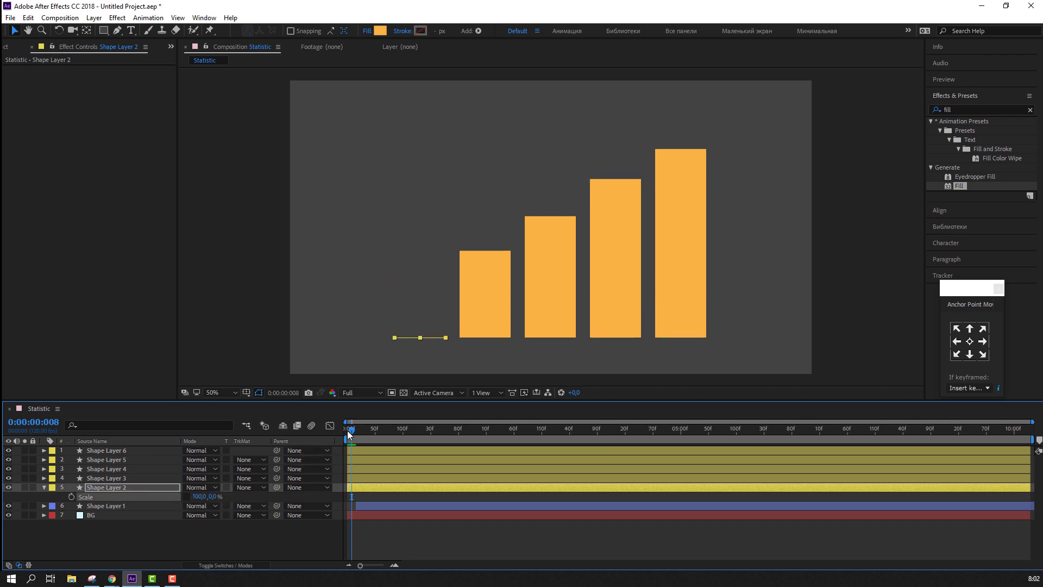
pyautogui.moveTo(350, 430); pyautogui.dragTo(393, 427)
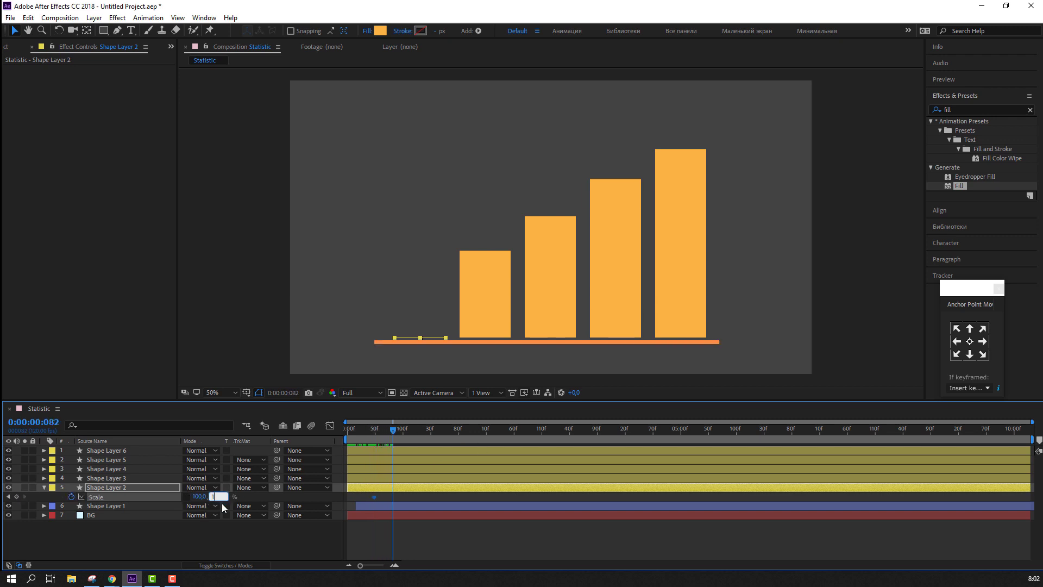
pyautogui.write('00')
pyautogui.press('Return')
# - Lengthen the growth, apply Easy Ease to both Scale keyframes, and preview
pyautogui.moveTo(394, 497); pyautogui.dragTo(400, 498)
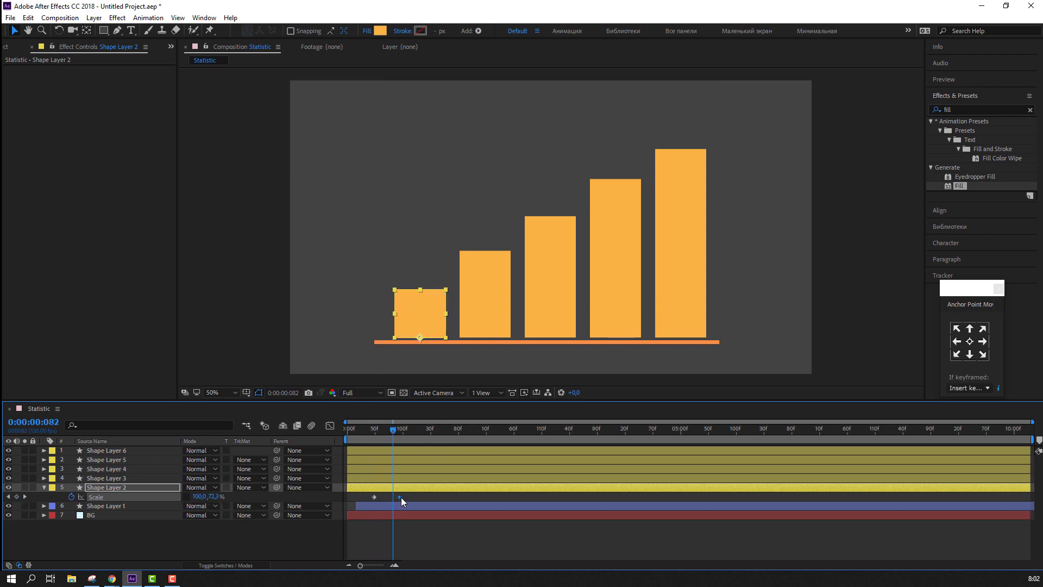
pyautogui.rightClick(374, 497)
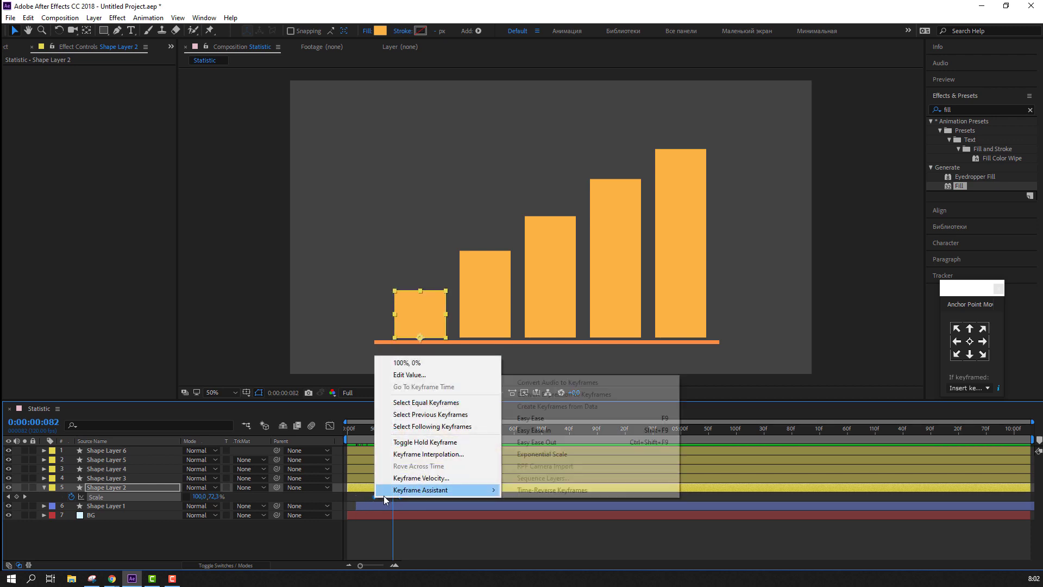
pyautogui.moveTo(469, 491)
pyautogui.click(551, 419)
pyautogui.click(424, 549)
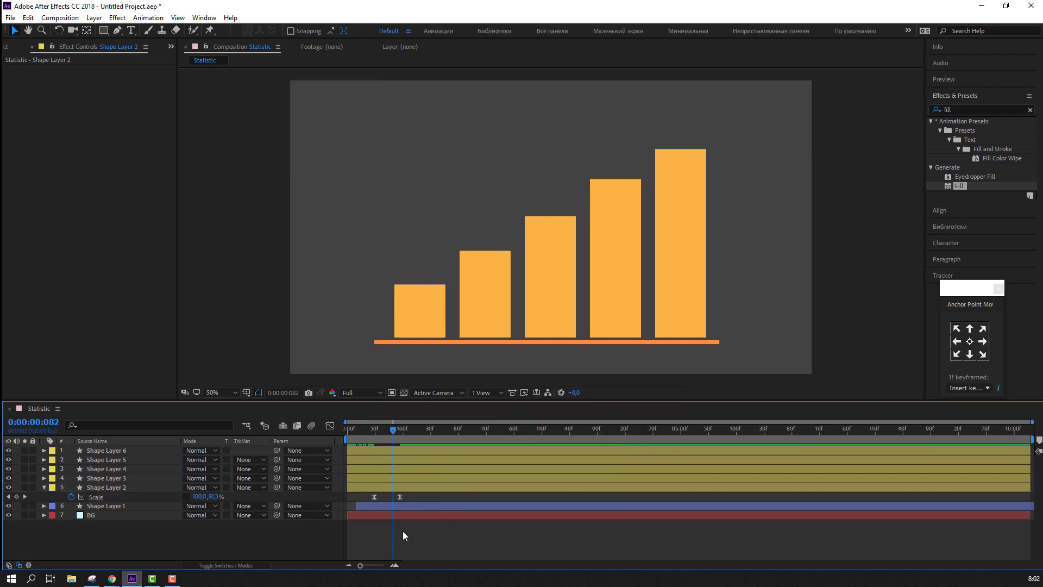
pyautogui.press('space')
# - In the Graph Editor, drag both Scale keyframes' influence handles to reshape the speed curve
pyautogui.click(407, 487)
pyautogui.click(329, 425)
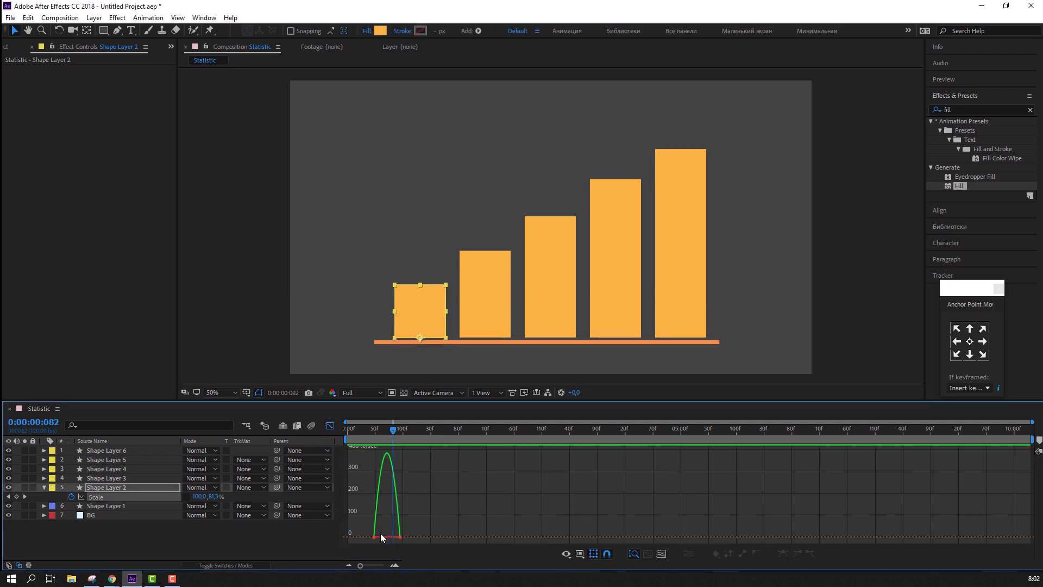
pyautogui.moveTo(405, 527); pyautogui.dragTo(383, 538)
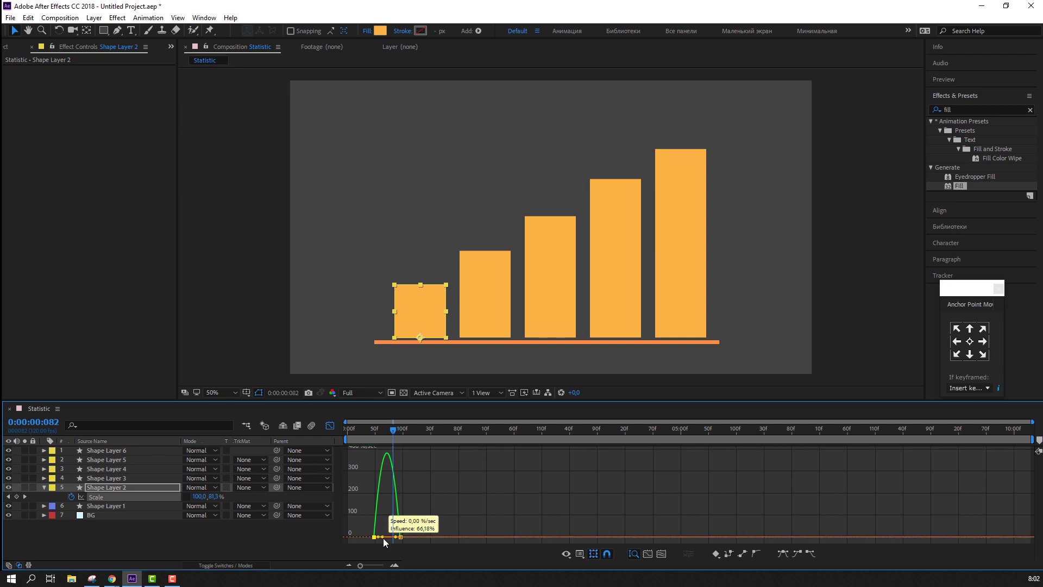
pyautogui.moveTo(469, 527); pyautogui.dragTo(373, 545)
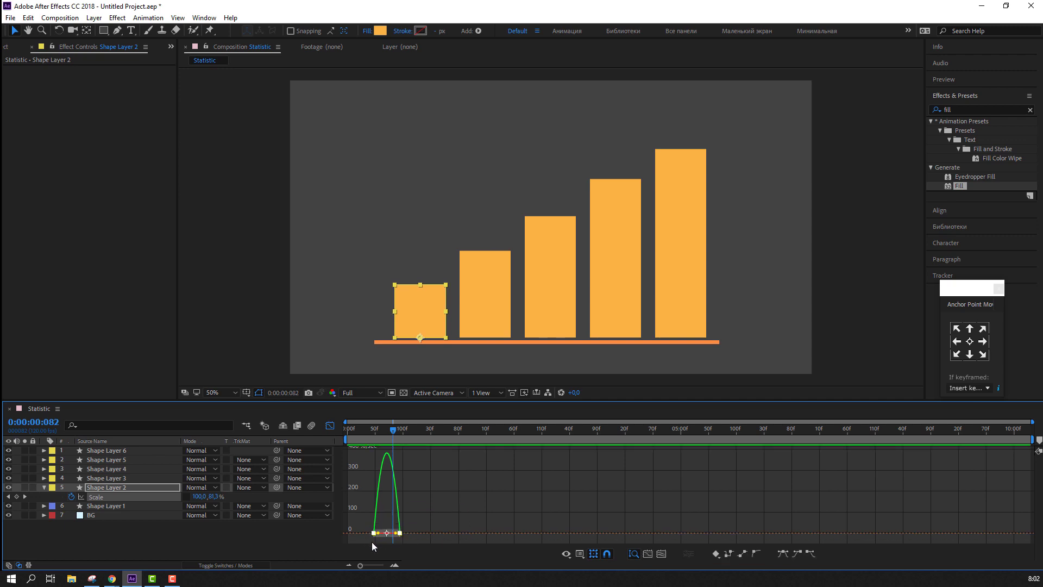
pyautogui.scroll(5, 455, 526)
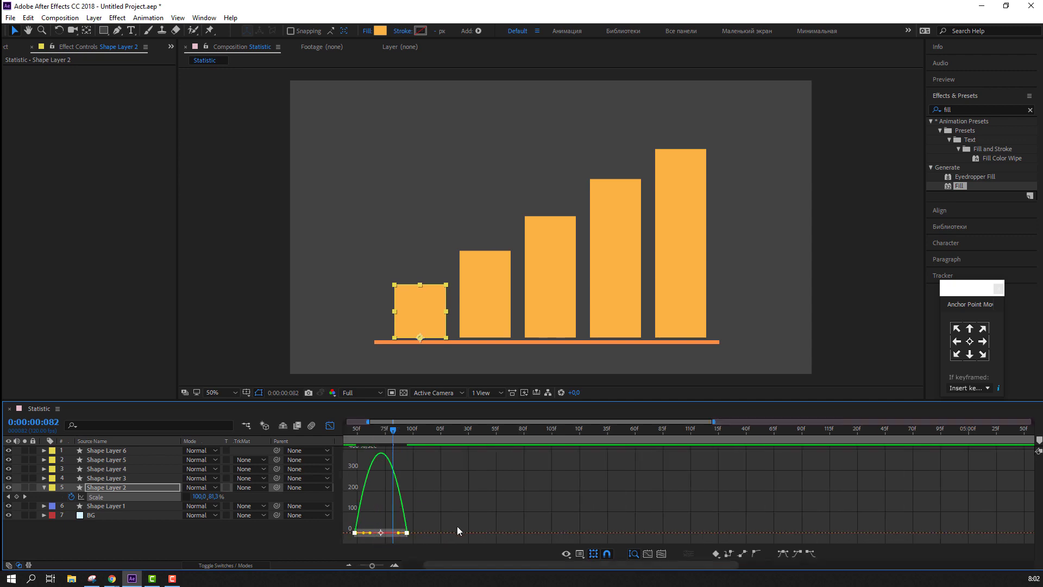
pyautogui.hscroll(-5, 394, 524)
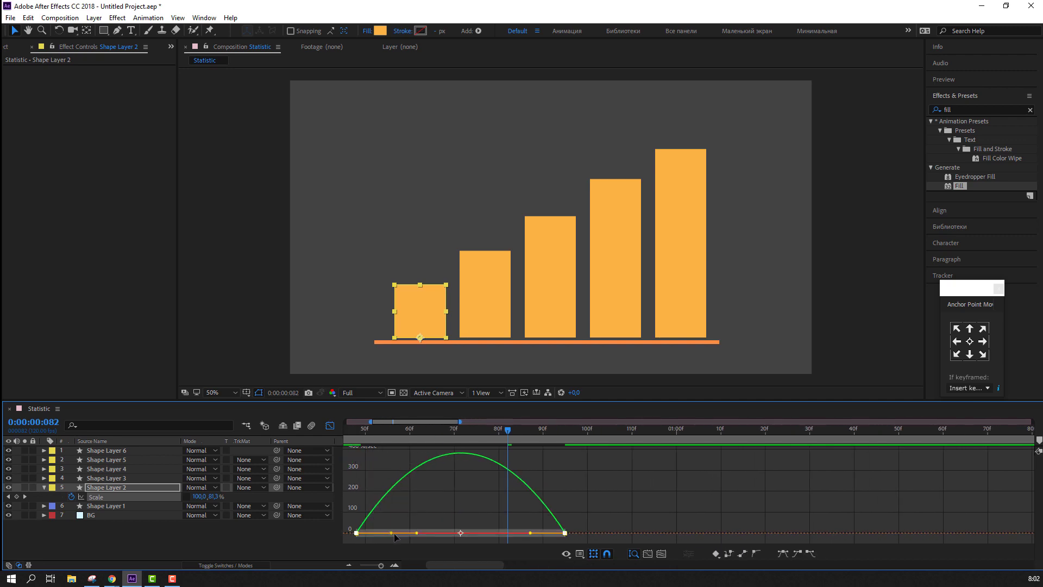
pyautogui.moveTo(374, 515); pyautogui.dragTo(538, 546)
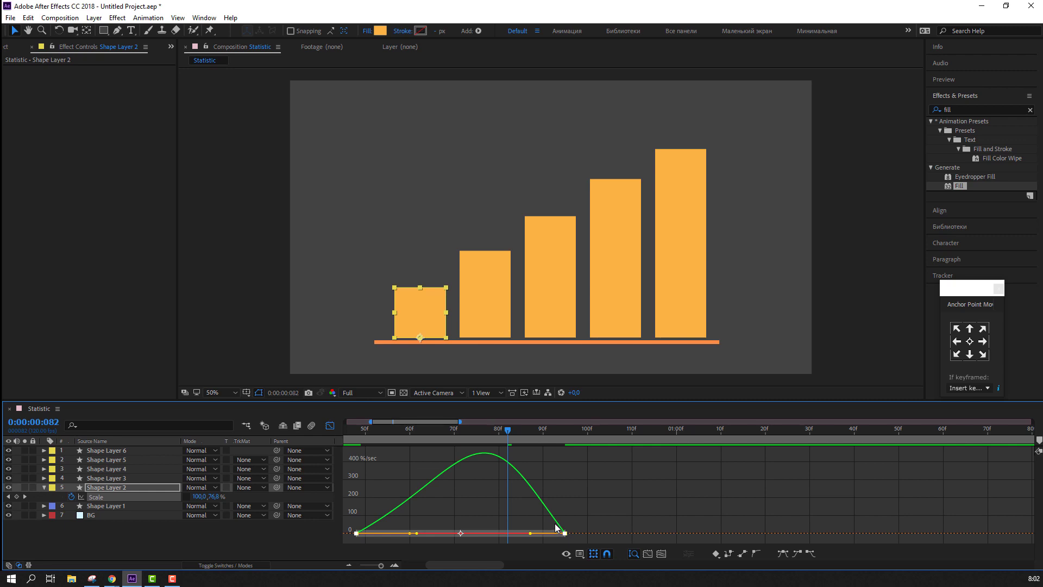
pyautogui.moveTo(530, 533); pyautogui.dragTo(502, 535)
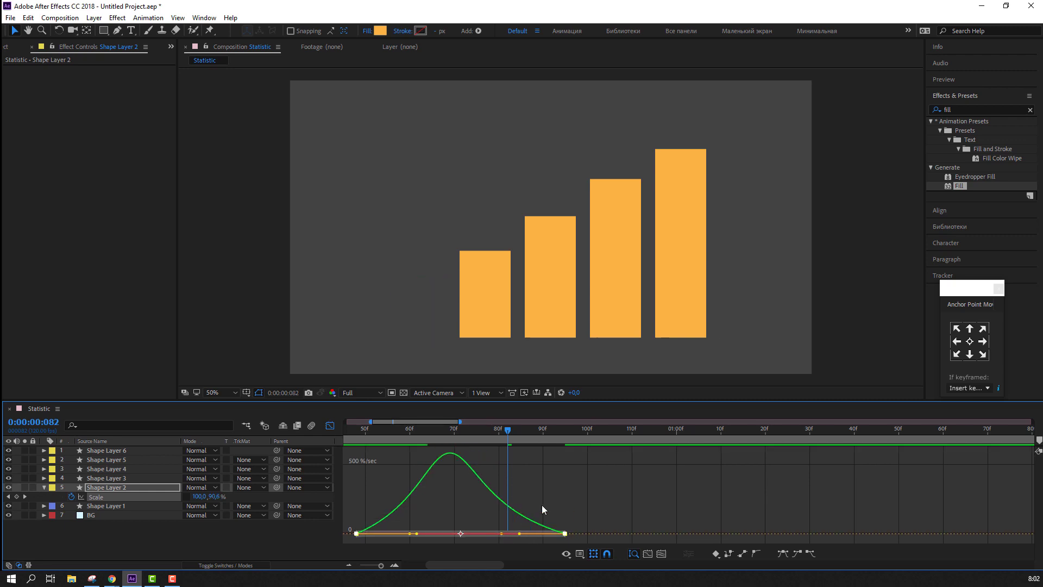
# - Back in layer view, preview the first bar's growth and check it at frame 95
pyautogui.click(330, 426)
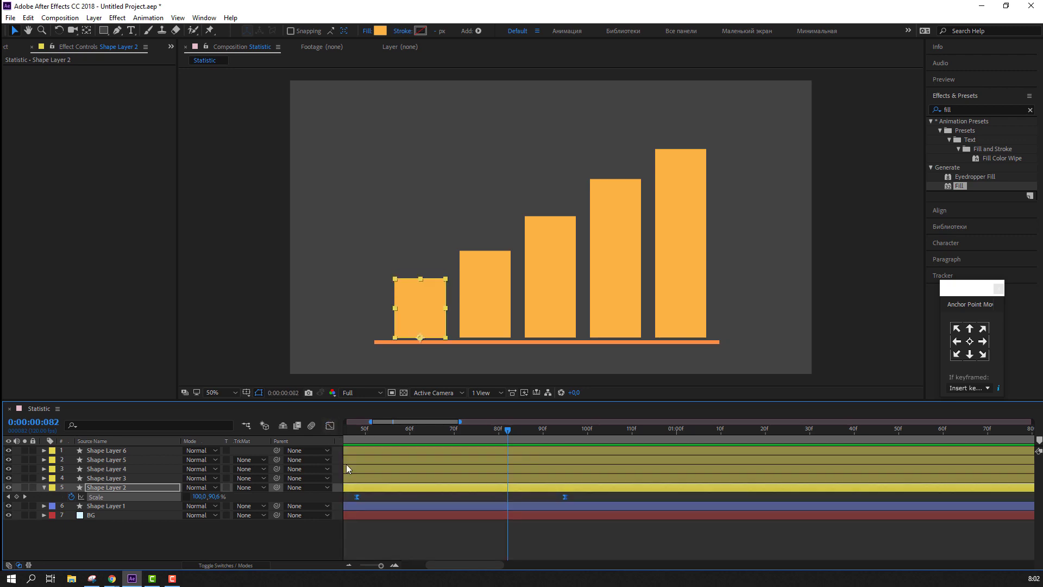
pyautogui.scroll(-5, 494, 525)
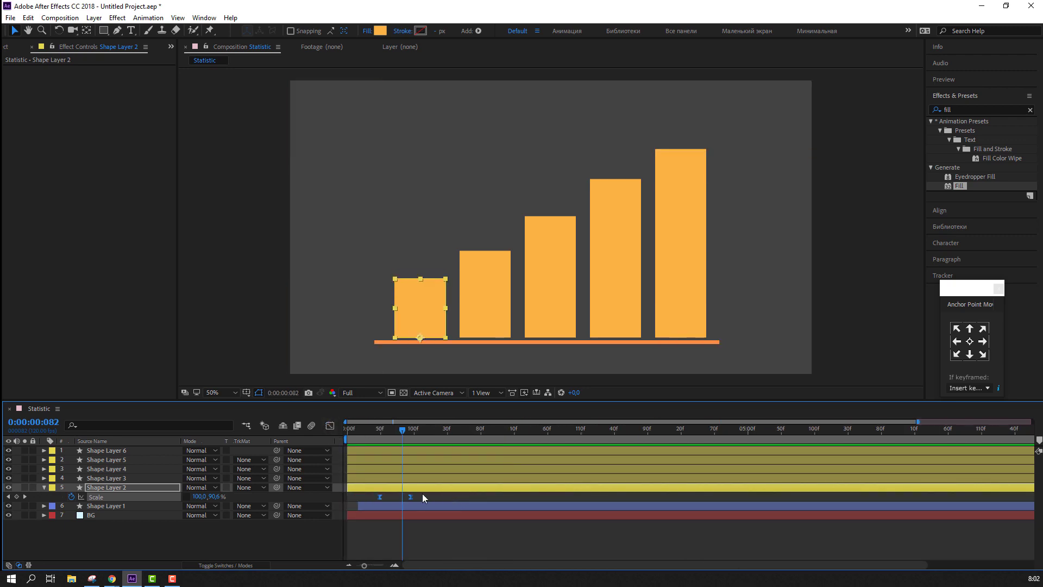
pyautogui.press('space')
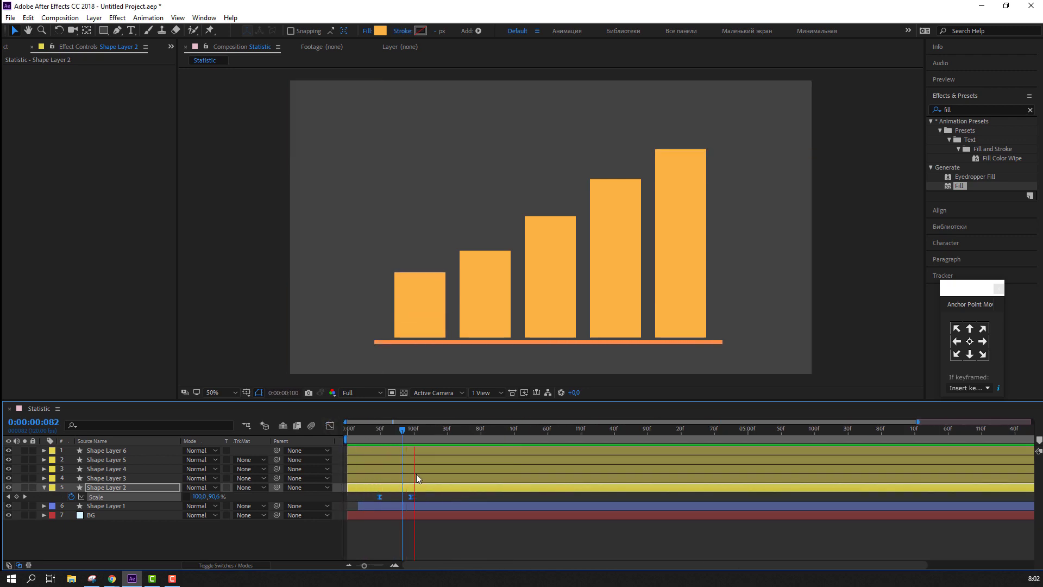
pyautogui.click(376, 429)
pyautogui.moveTo(386, 434); pyautogui.dragTo(411, 438)
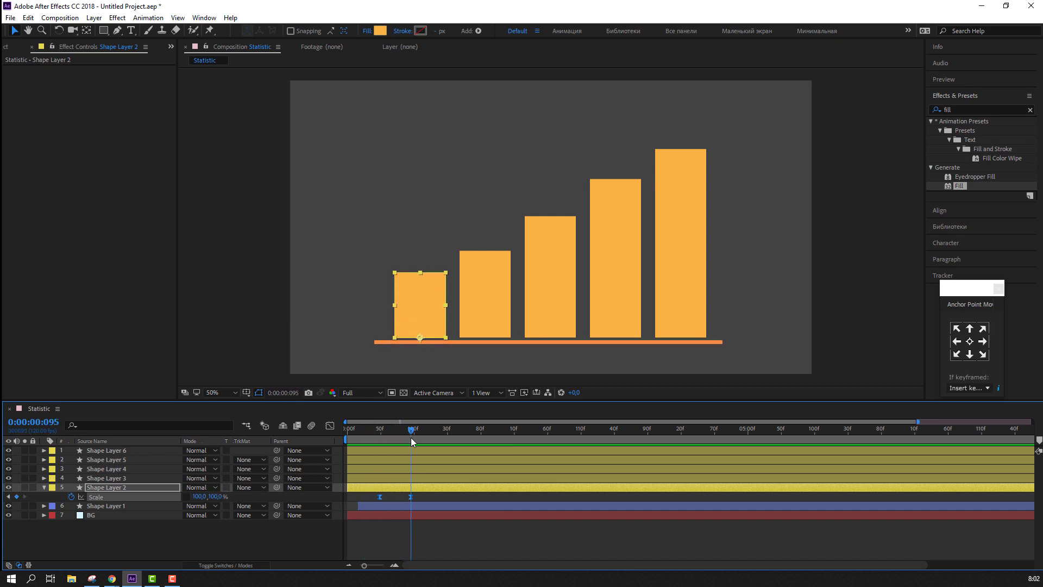
pyautogui.click(216, 543)
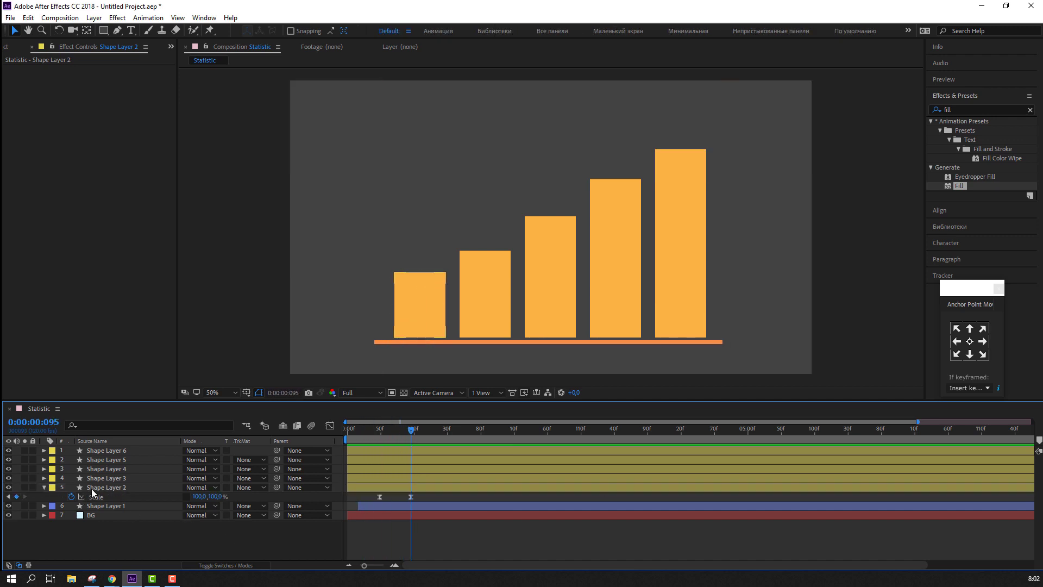
# - Key Shape Layer 3's Scale at full height later and 0 height earlier
pyautogui.click(409, 478)
pyautogui.moveTo(389, 429); pyautogui.dragTo(403, 436)
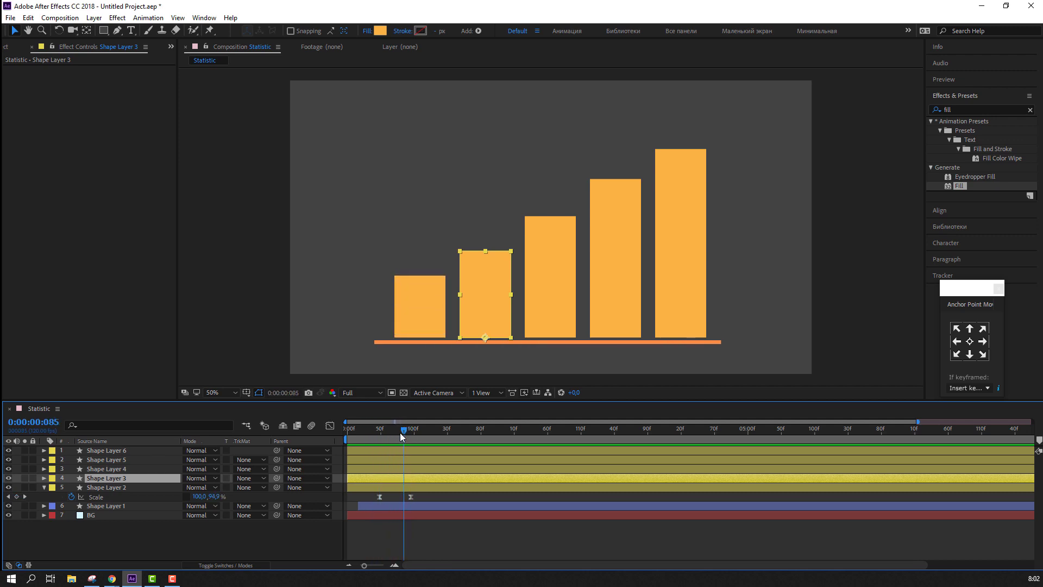
pyautogui.press('s')
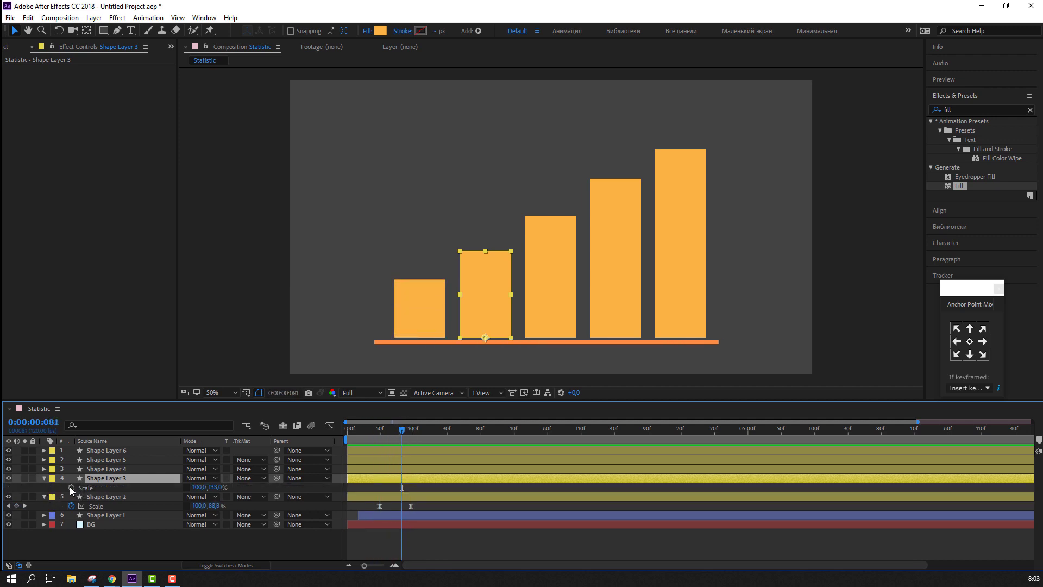
pyautogui.click(71, 487)
pyautogui.moveTo(403, 488); pyautogui.dragTo(451, 488)
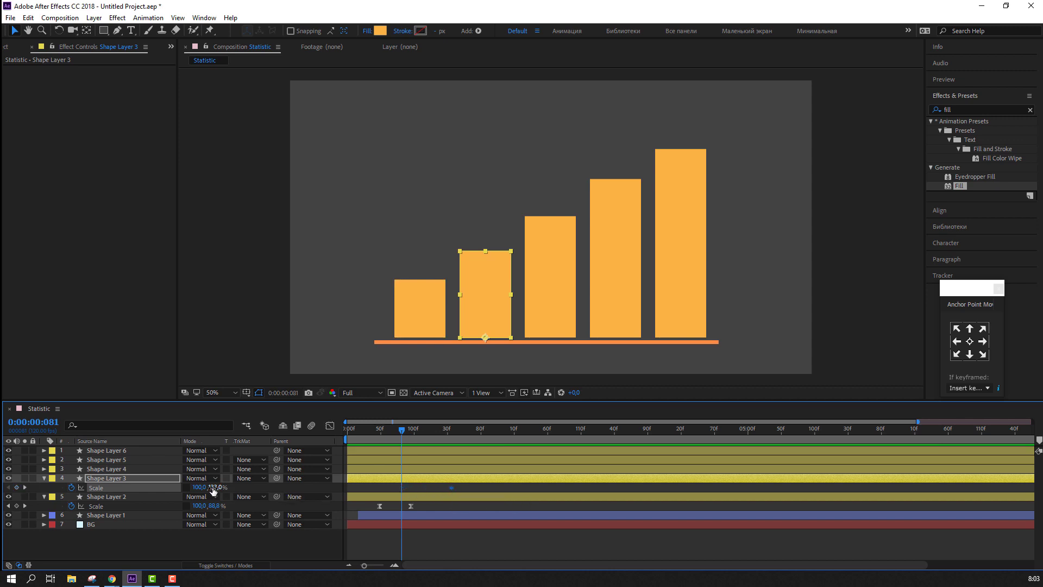
pyautogui.write('0')
pyautogui.press('Return')
# - Adjust the second bar's keyframe timing, apply Easy Ease, and preview
pyautogui.moveTo(389, 433); pyautogui.dragTo(429, 439)
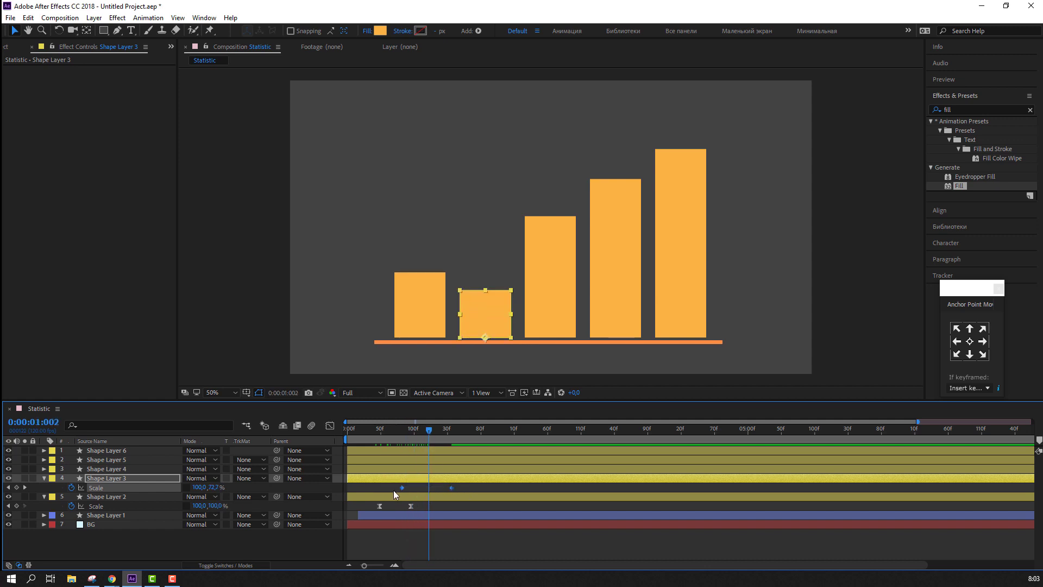
pyautogui.moveTo(403, 488); pyautogui.dragTo(397, 488)
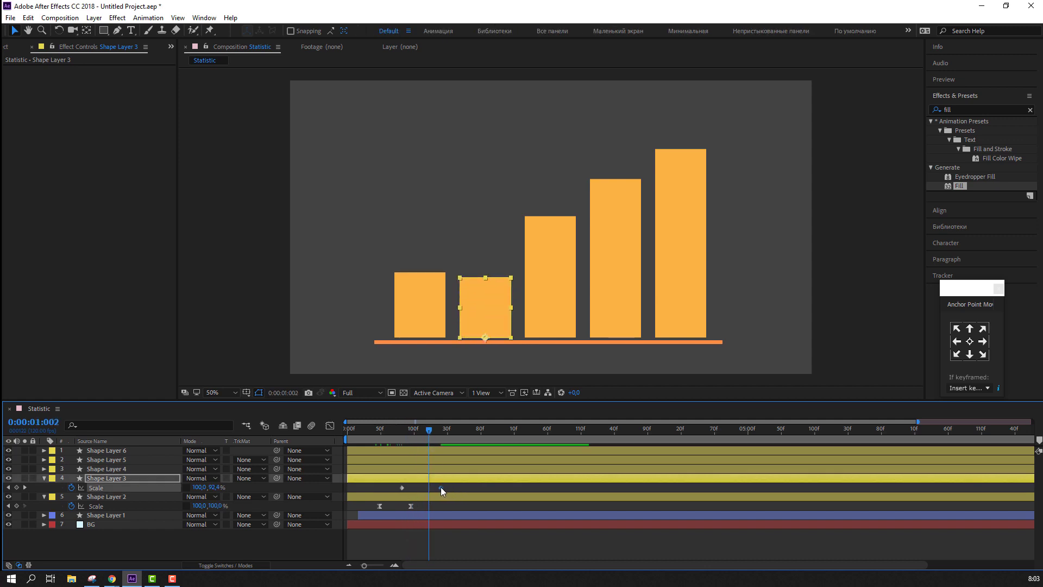
pyautogui.rightClick(401, 488)
pyautogui.moveTo(462, 480)
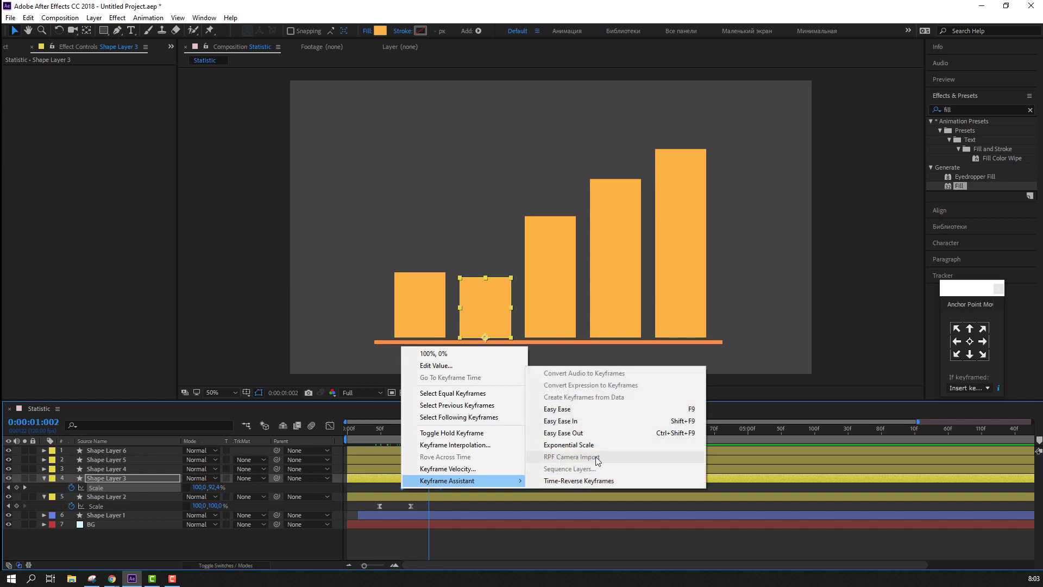
pyautogui.click(555, 408)
pyautogui.press('space')
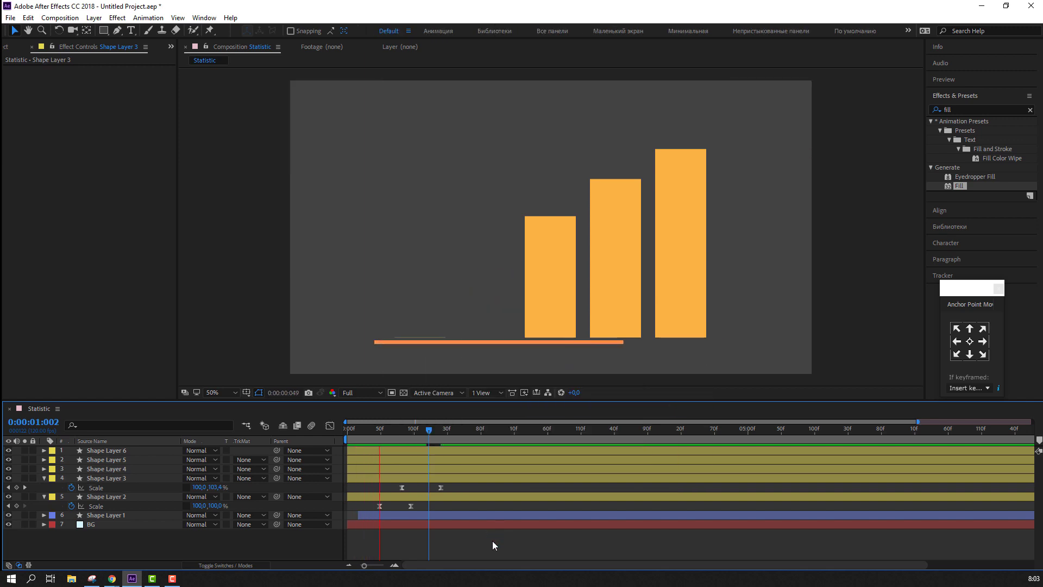
pyautogui.press('space')
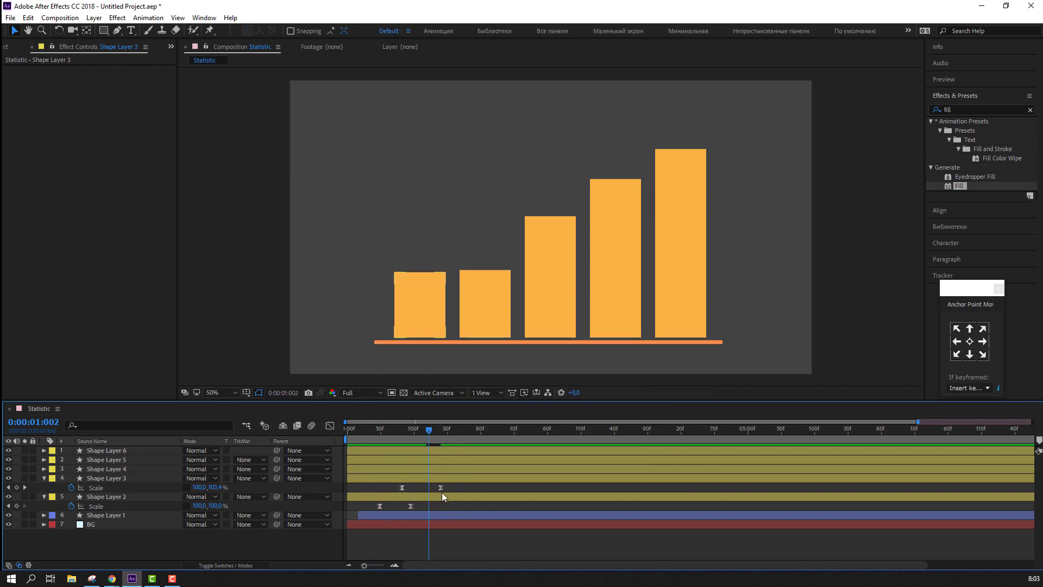
pyautogui.moveTo(441, 487); pyautogui.dragTo(436, 488)
# - Widen the second bar's starting Scale keyframe influence in the Graph Editor, then preview
pyautogui.click(330, 425)
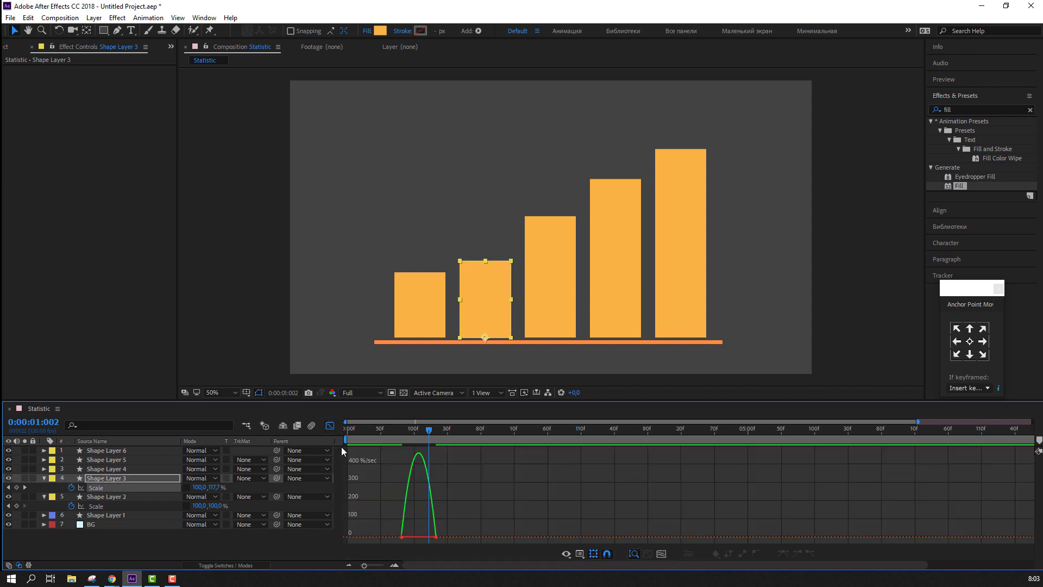
pyautogui.click(402, 537)
pyautogui.moveTo(409, 538); pyautogui.dragTo(416, 537)
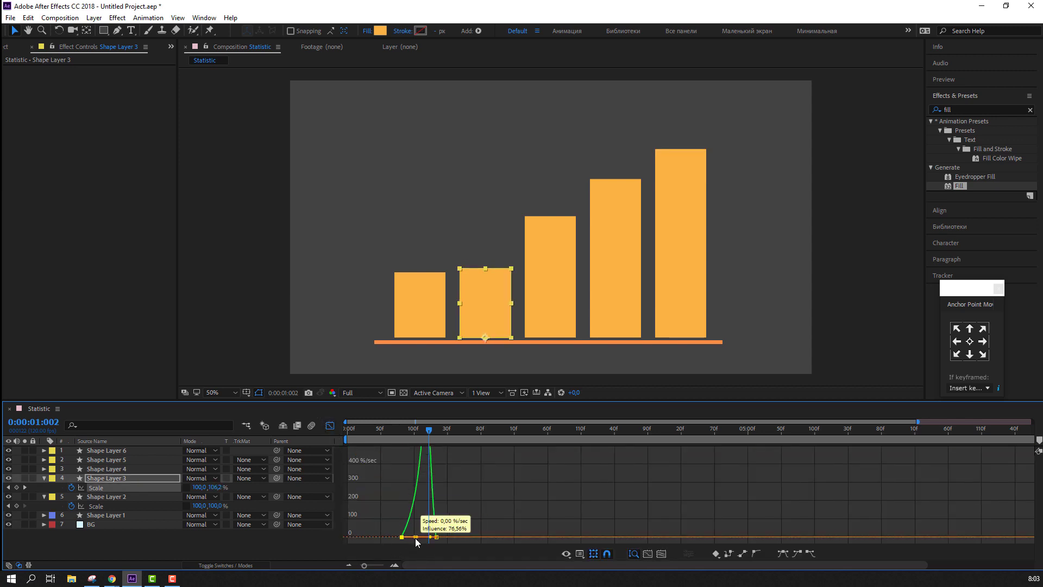
pyautogui.click(423, 545)
pyautogui.moveTo(416, 540)
pyautogui.mouseDown()
pyautogui.moveTo(432, 539)
pyautogui.moveTo(418, 538)
pyautogui.mouseUp()
pyautogui.click(429, 539)
pyautogui.press('space')
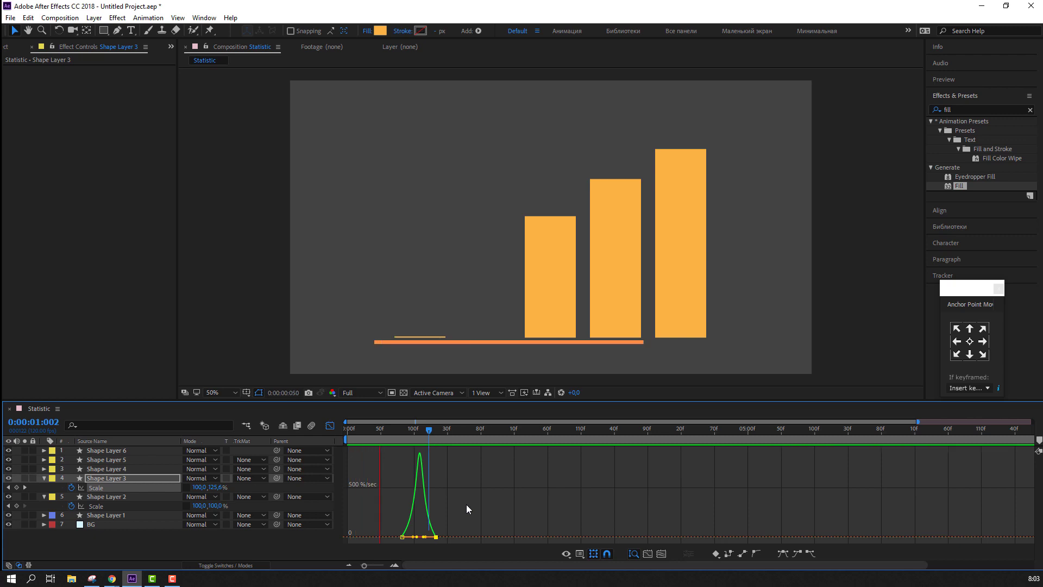
# - Move the second bar's start keyframe slightly earlier and check its size
pyautogui.click(329, 425)
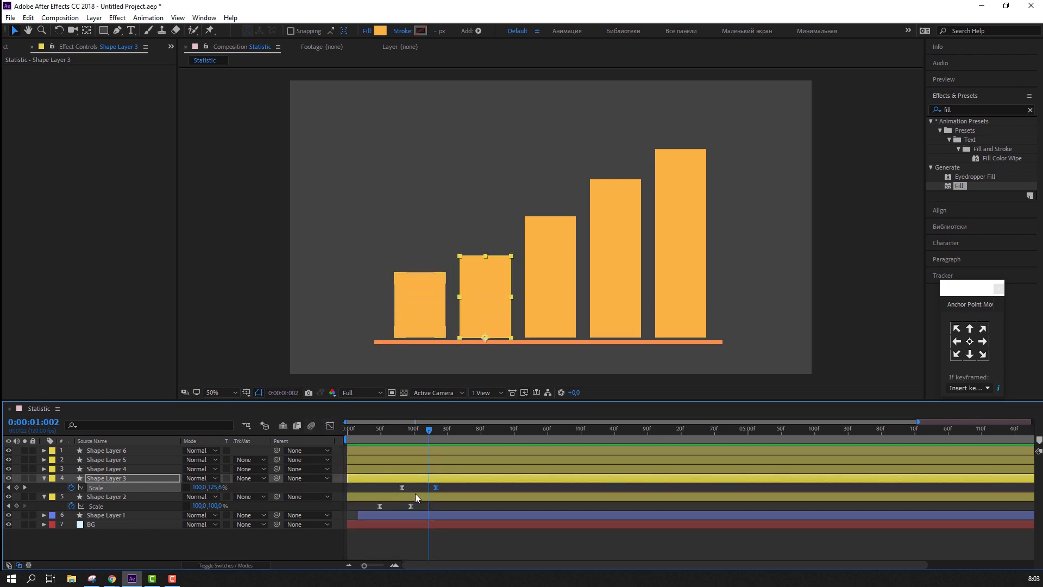
pyautogui.moveTo(402, 487); pyautogui.dragTo(395, 487)
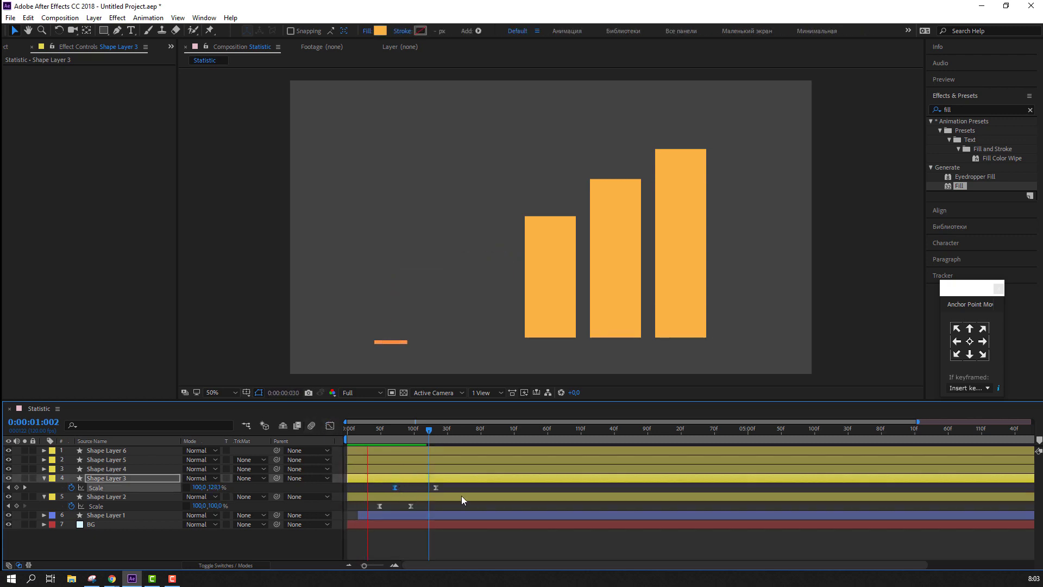
pyautogui.moveTo(412, 429); pyautogui.dragTo(425, 431)
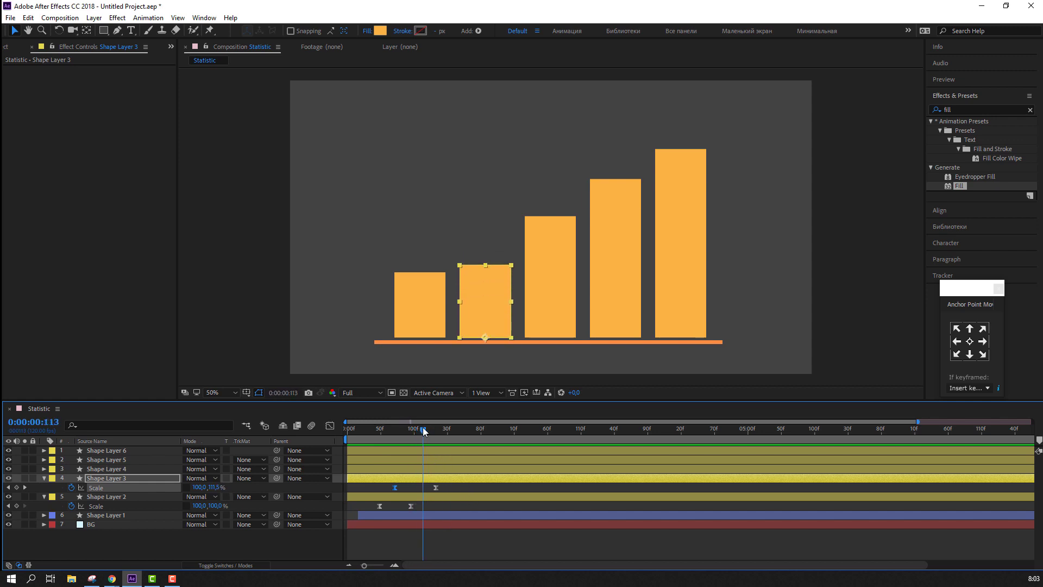
pyautogui.click(204, 545)
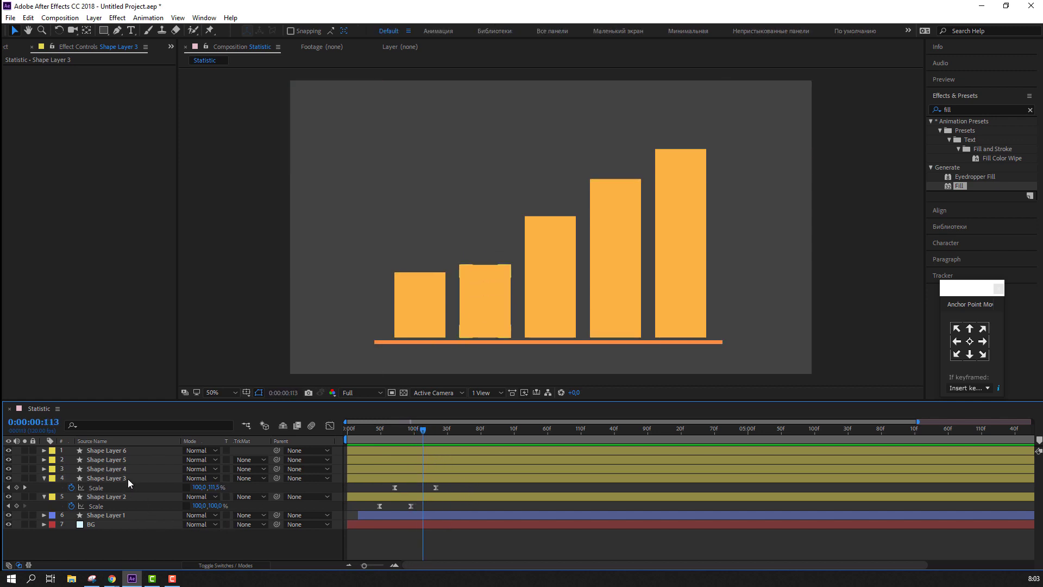
# - Key Shape Layer 4's Scale at full height later and 0 height earlier
pyautogui.click(123, 470)
pyautogui.press('s')
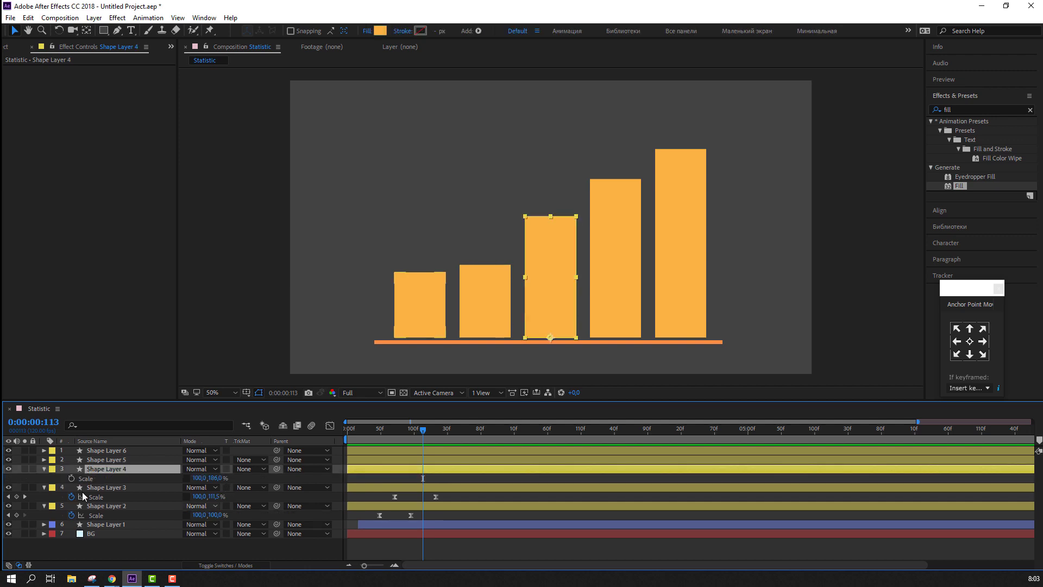
pyautogui.click(71, 478)
pyautogui.moveTo(429, 478); pyautogui.dragTo(465, 478)
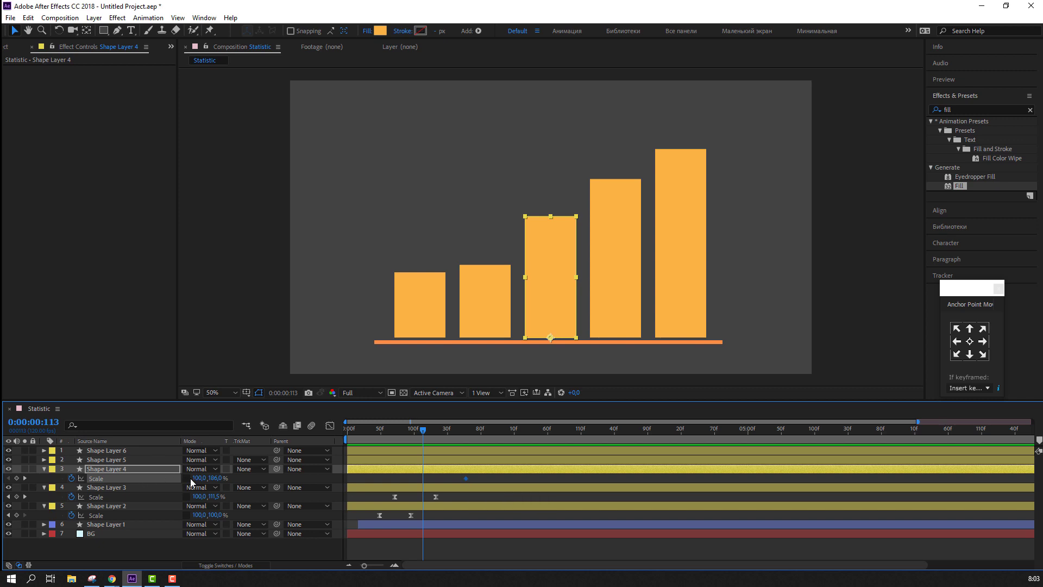
pyautogui.write('0')
pyautogui.press('Return')
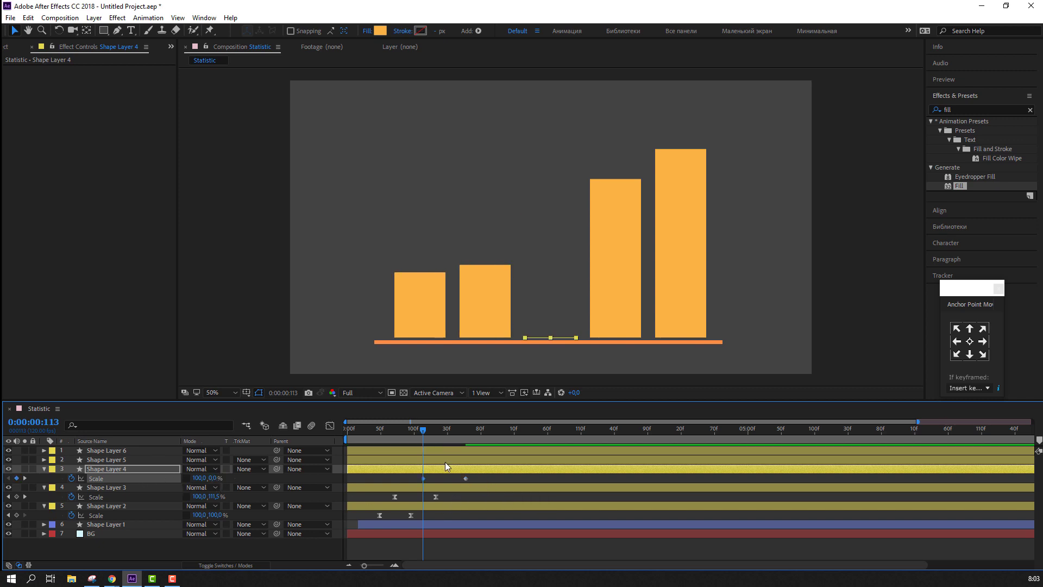
pyautogui.moveTo(388, 433); pyautogui.dragTo(436, 435)
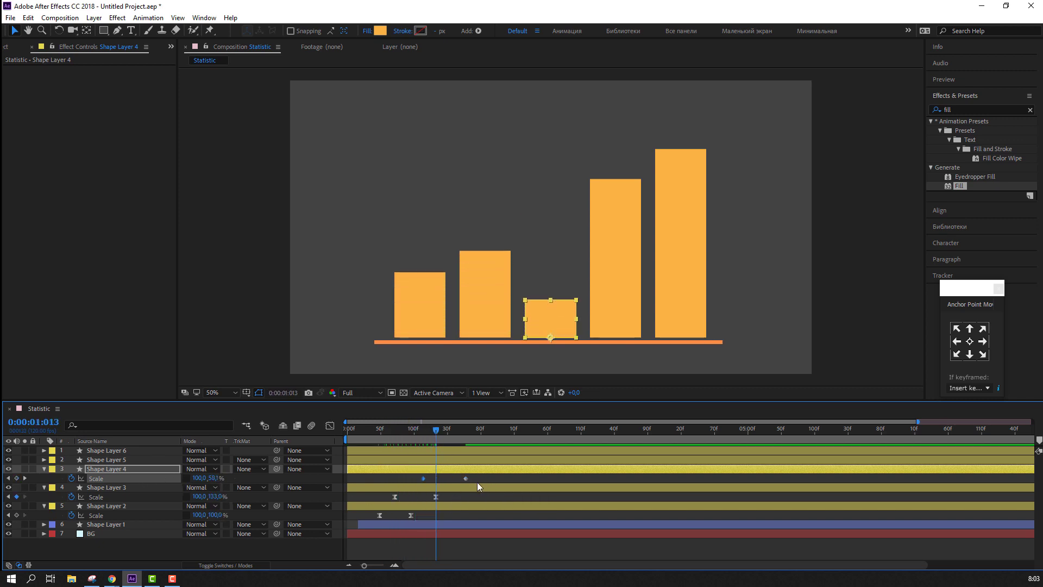
pyautogui.moveTo(478, 486); pyautogui.dragTo(387, 481)
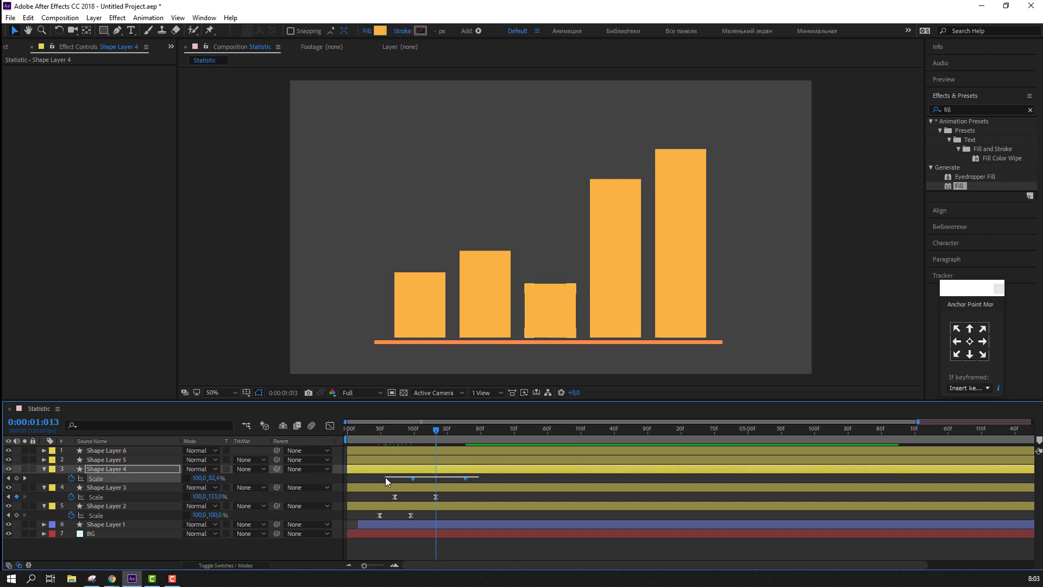
# - Apply Easy Ease to the third bar's keyframes, pull the end keyframe earlier, and preview
pyautogui.rightClick(414, 479)
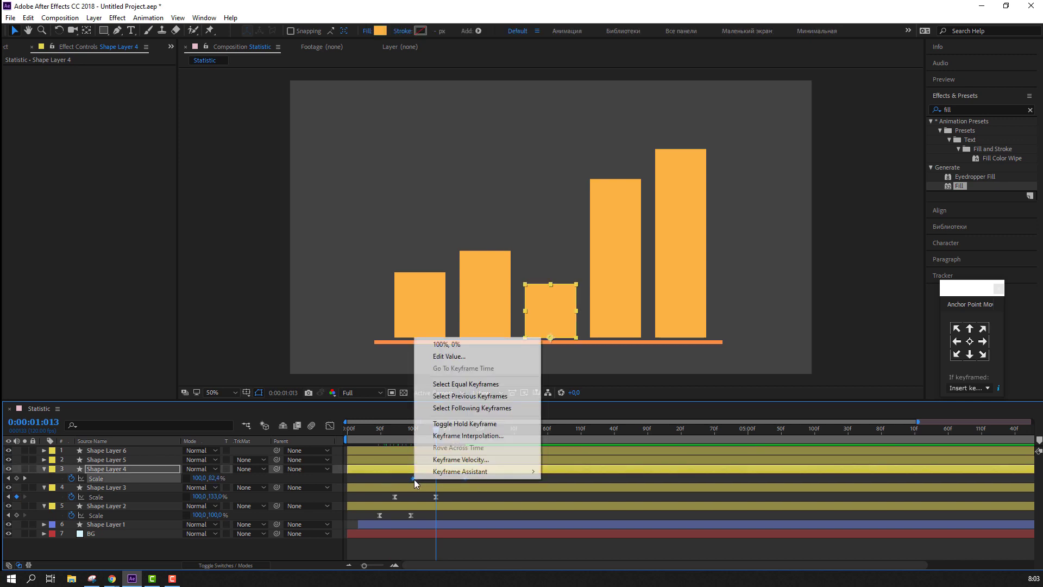
pyautogui.moveTo(489, 471)
pyautogui.click(565, 508)
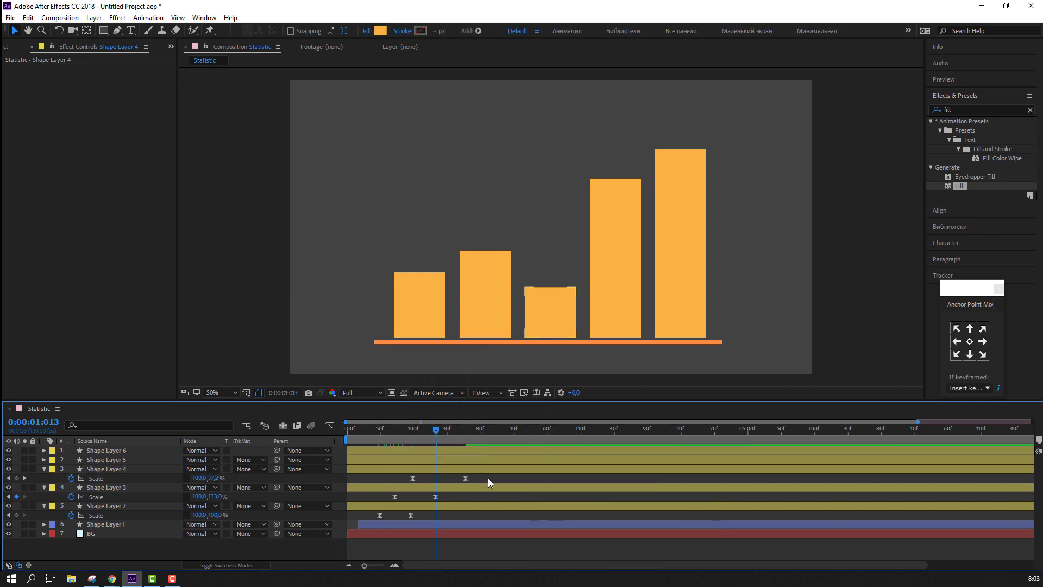
pyautogui.press('space')
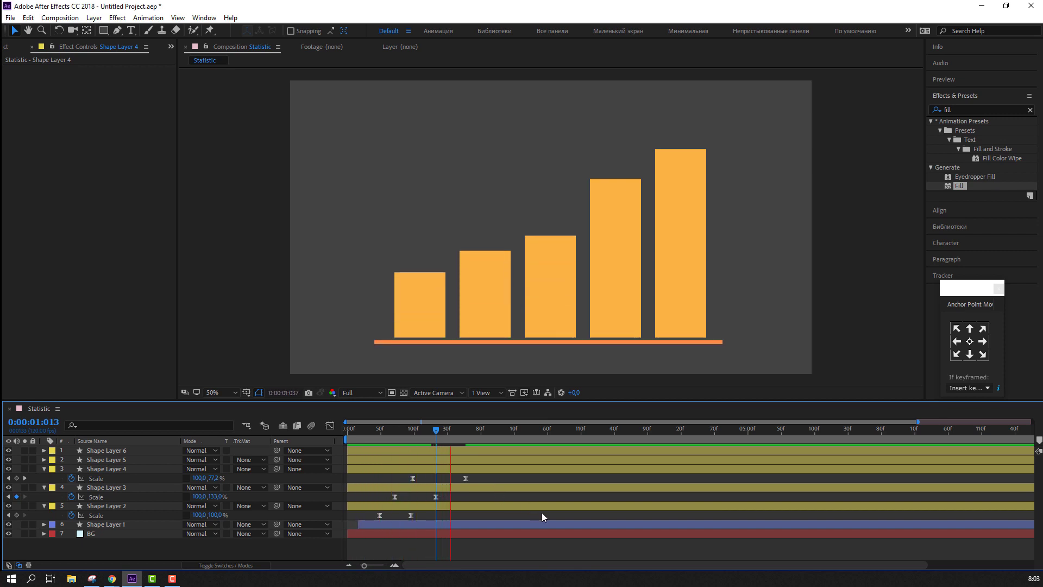
pyautogui.press('space')
pyautogui.moveTo(465, 478); pyautogui.dragTo(457, 478)
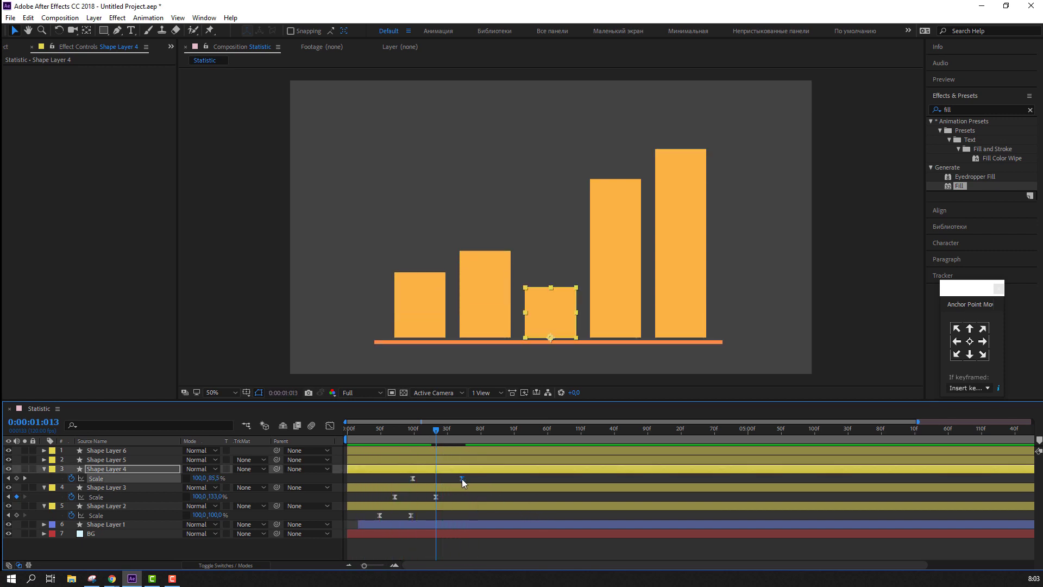
pyautogui.press('space')
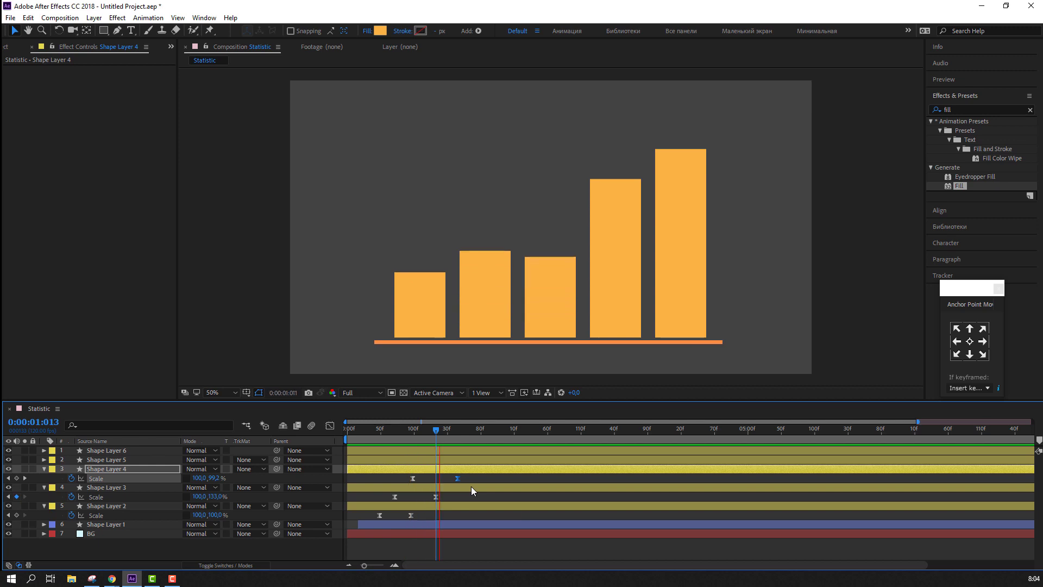
pyautogui.press('space')
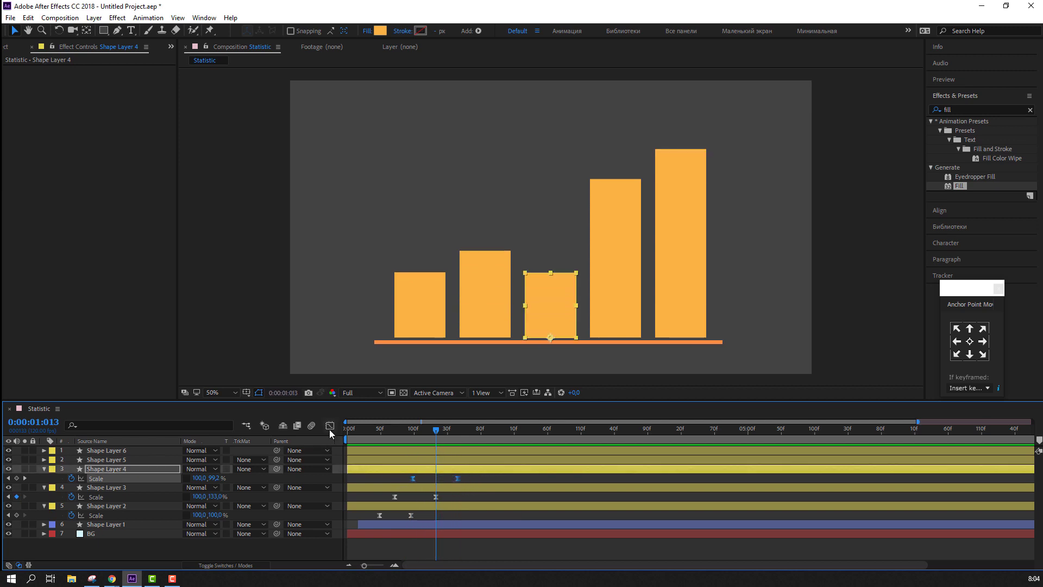
# - Drag the third bar's starting Scale keyframe influence wider in the Graph Editor
pyautogui.click(329, 427)
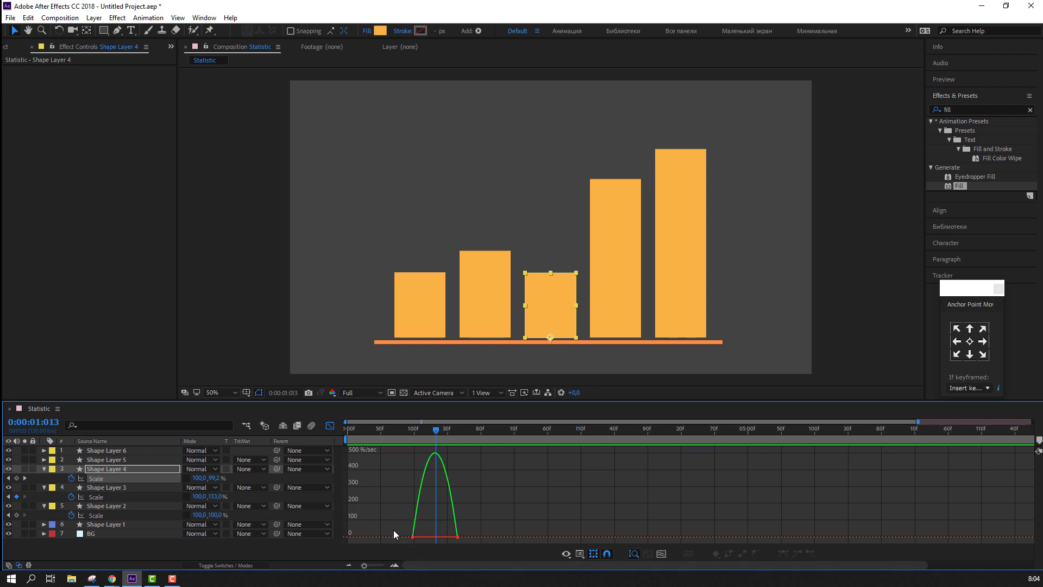
pyautogui.moveTo(395, 531)
pyautogui.mouseDown()
pyautogui.moveTo(429, 549)
pyautogui.moveTo(444, 542)
pyautogui.mouseUp()
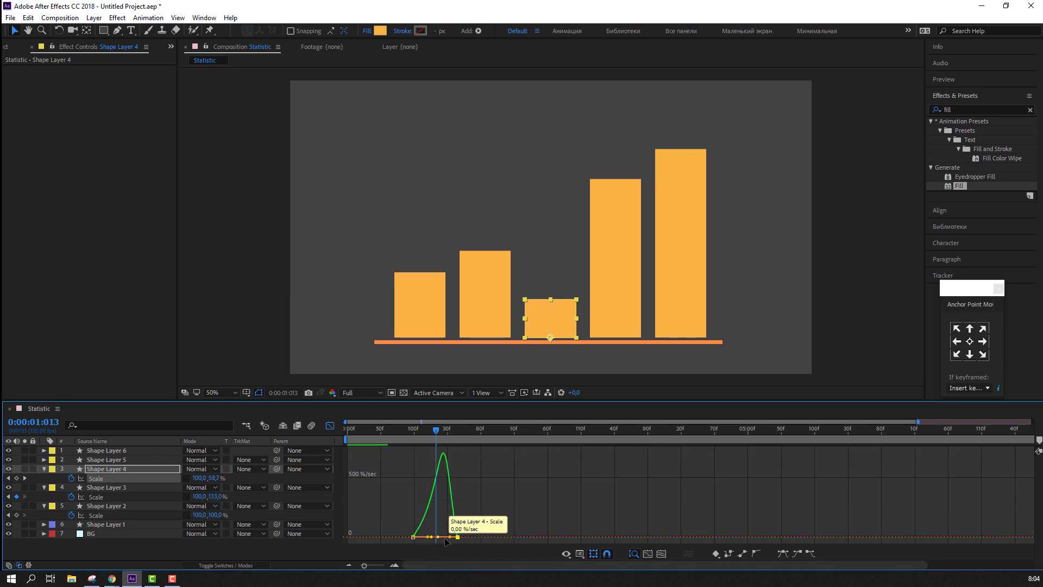
pyautogui.click(330, 425)
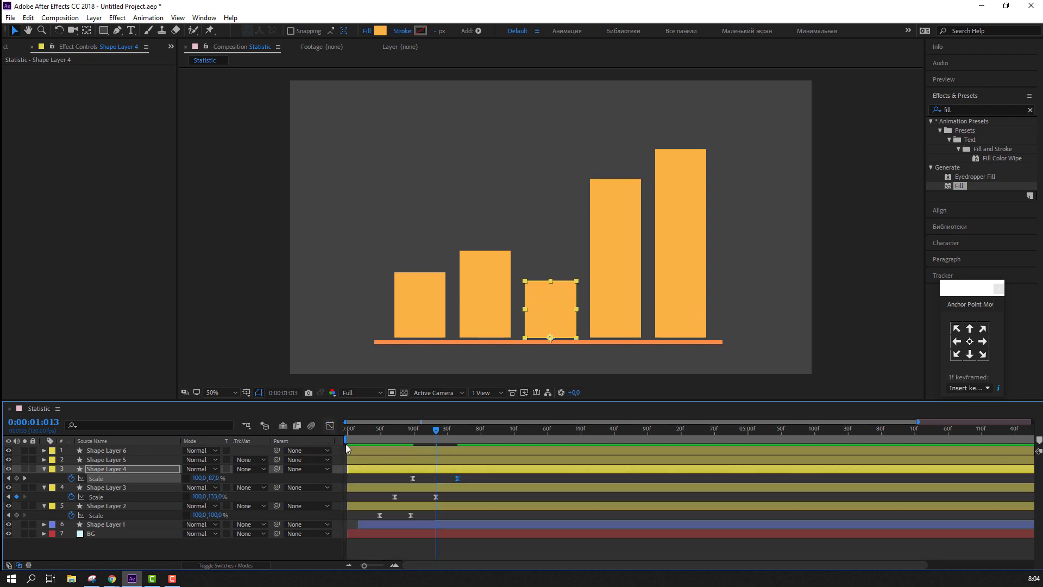
pyautogui.click(459, 535)
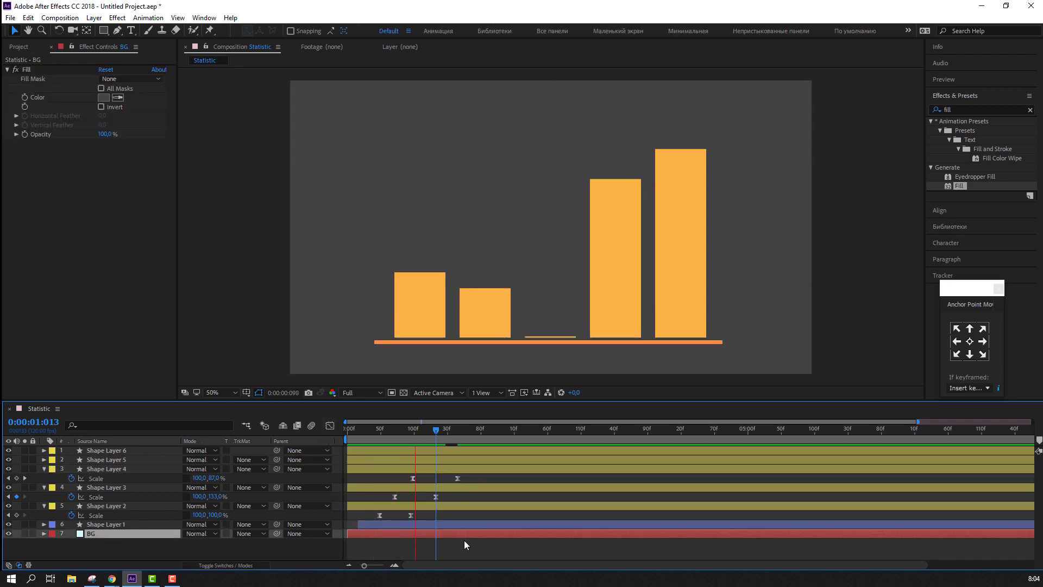
# - Preview the timing and shift the second bar's Scale keyframes earlier
pyautogui.press('space')
pyautogui.click(455, 552)
pyautogui.press('space')
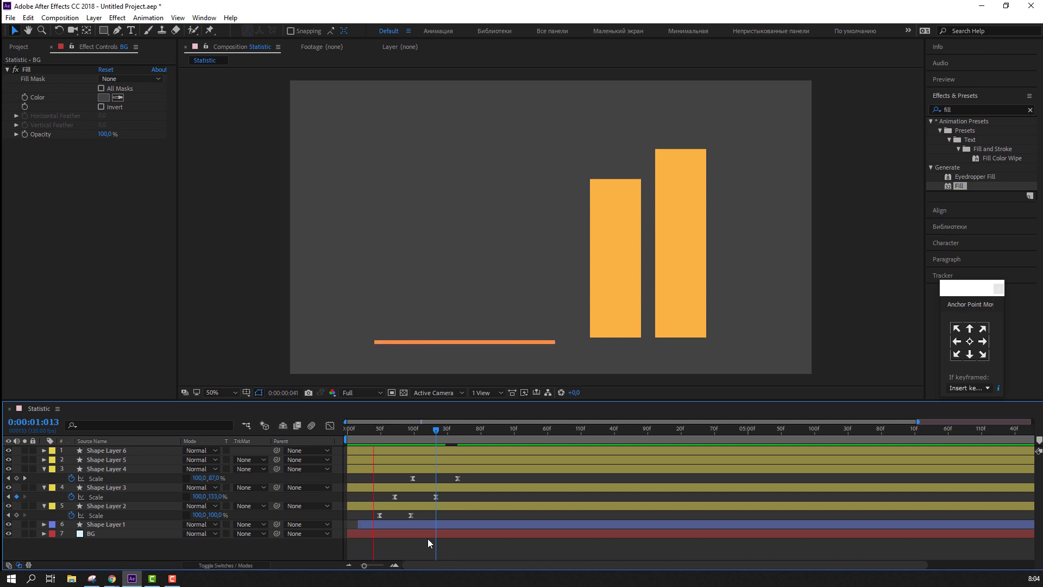
pyautogui.click(391, 497)
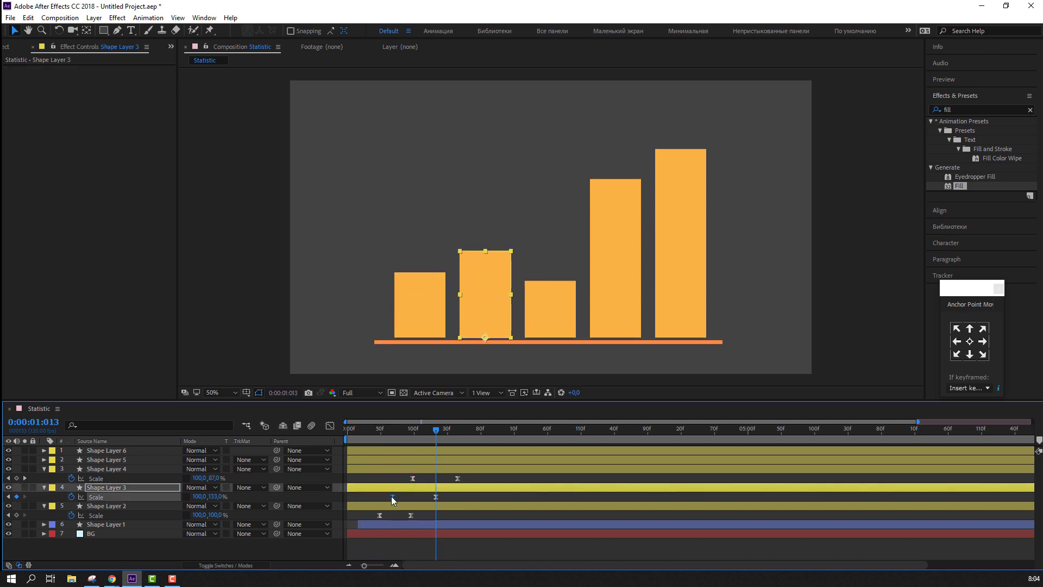
pyautogui.press('space')
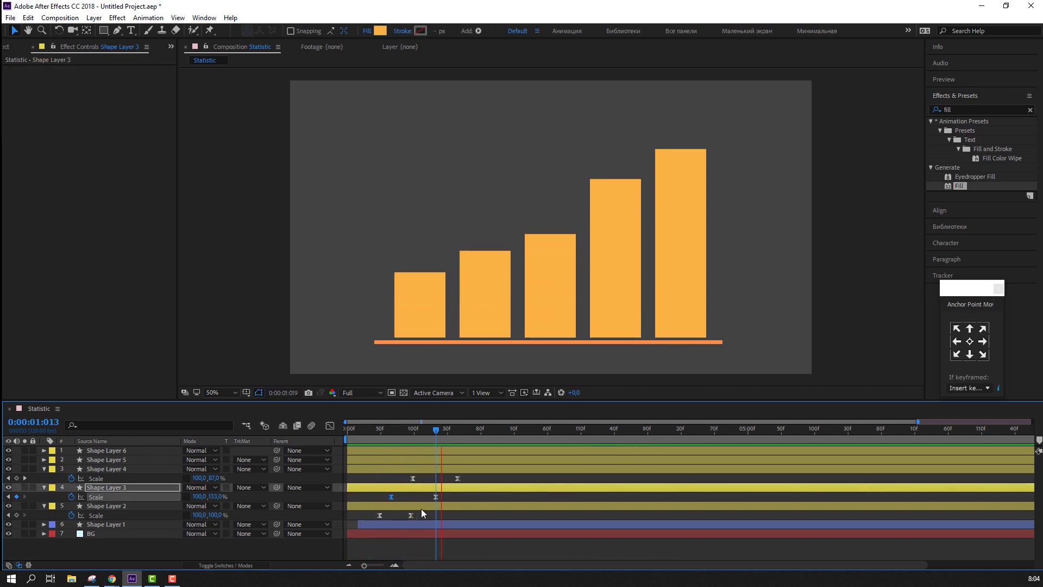
pyautogui.press('space')
pyautogui.hotkey('alt', 'Right')
pyautogui.hotkey('alt', 'Right')
pyautogui.hotkey('alt', 'Right')
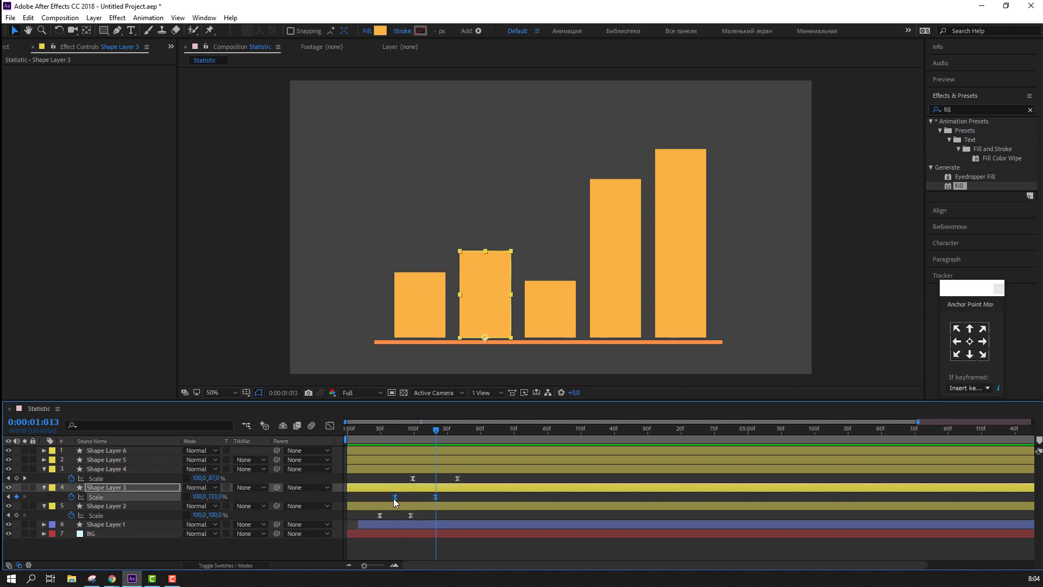
pyautogui.moveTo(395, 497); pyautogui.dragTo(402, 479)
# - Shift the third bar's Scale keyframes earlier and scrub to check the bars mid-growth
pyautogui.click(411, 479)
pyautogui.press('space')
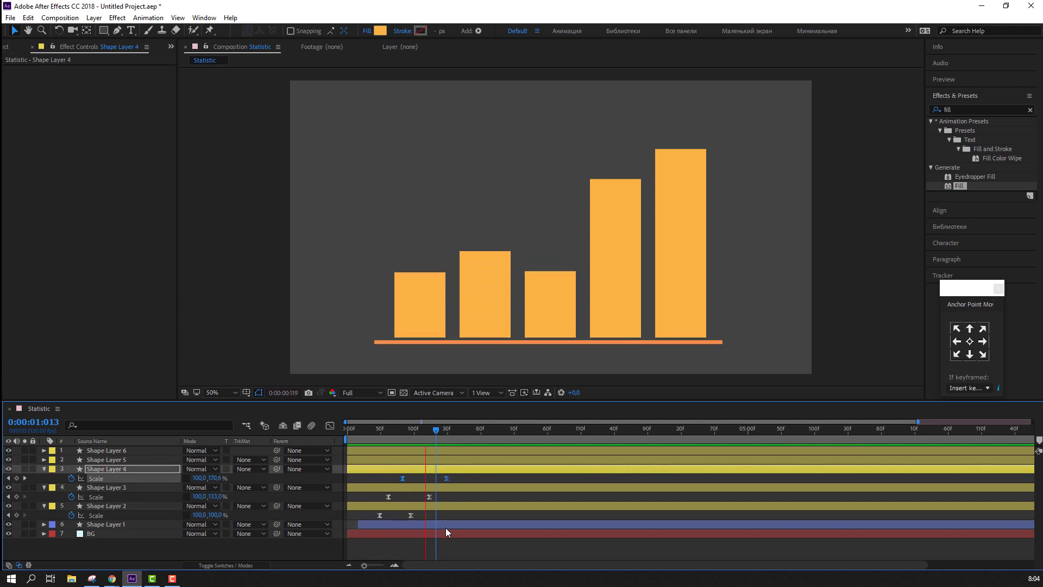
pyautogui.press('space')
pyautogui.moveTo(433, 434)
pyautogui.mouseDown()
pyautogui.moveTo(419, 434)
pyautogui.moveTo(449, 435)
pyautogui.mouseUp()
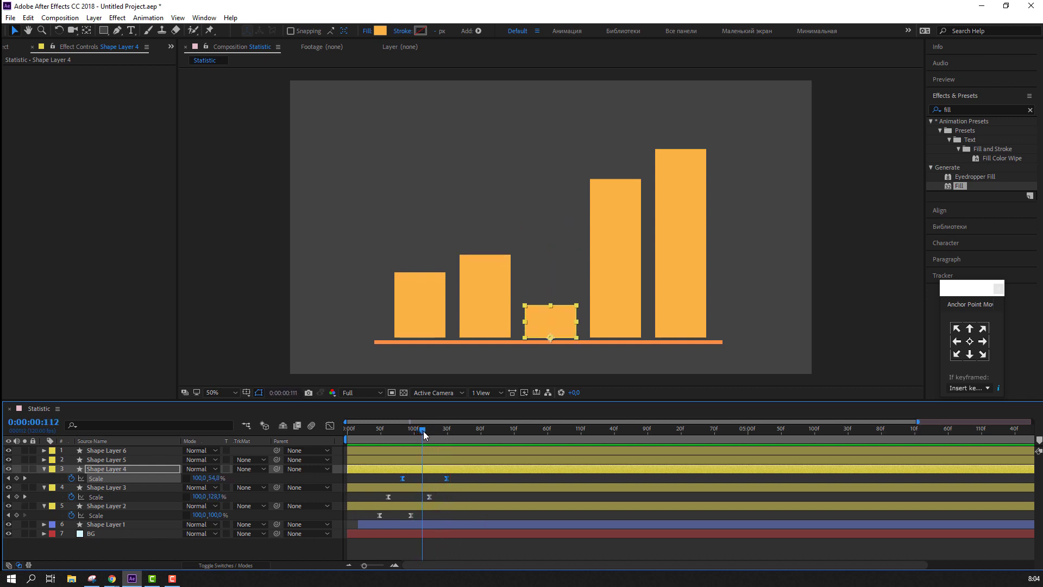
pyautogui.click(426, 431)
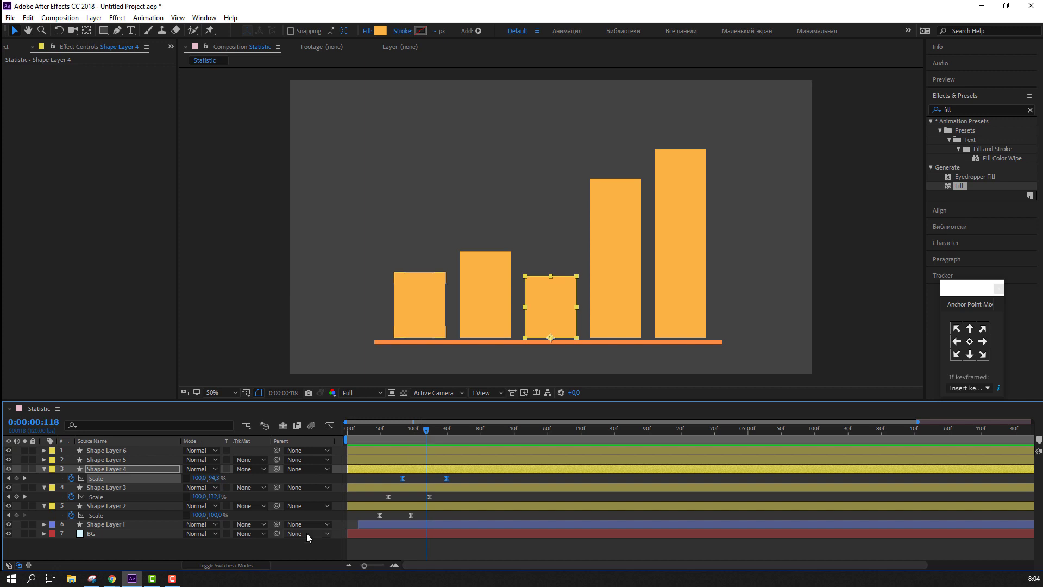
# - Key Shape Layer 5's Scale from 0 height up to full height later
pyautogui.click(106, 459)
pyautogui.press('s')
pyautogui.click(71, 469)
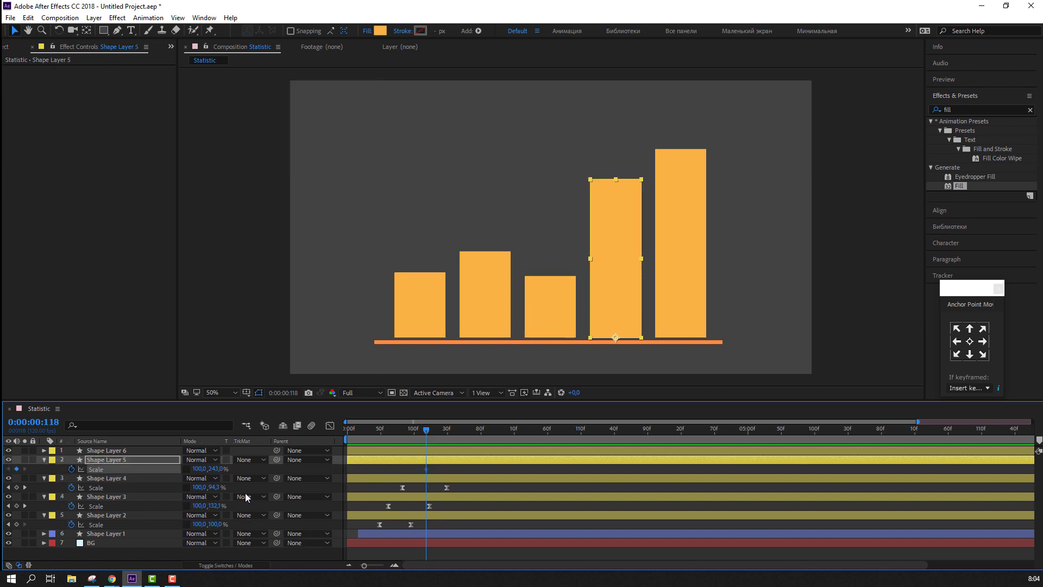
pyautogui.moveTo(426, 469); pyautogui.dragTo(473, 470)
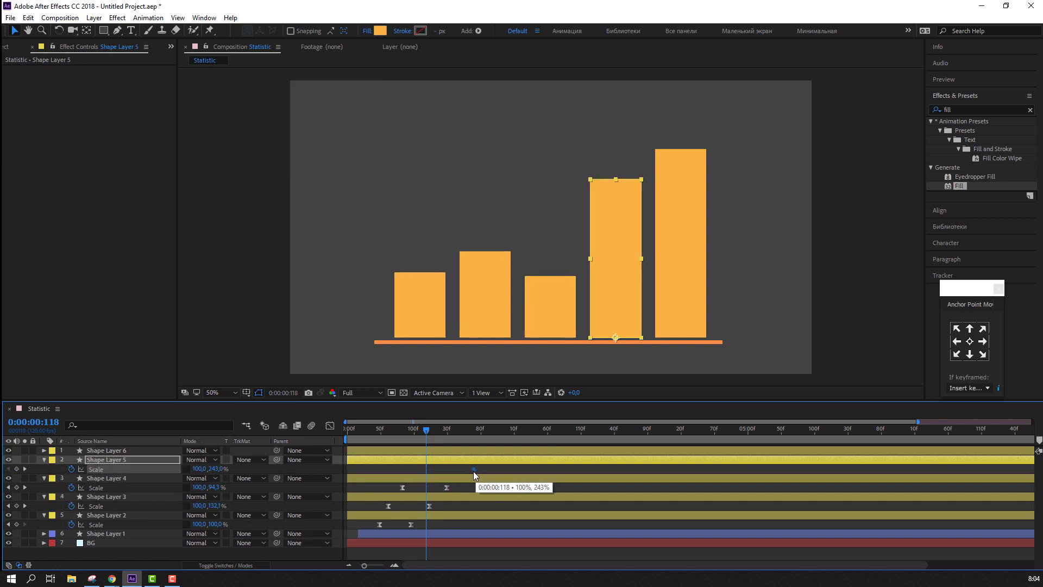
pyautogui.click(215, 468)
pyautogui.write('0')
pyautogui.press('Return')
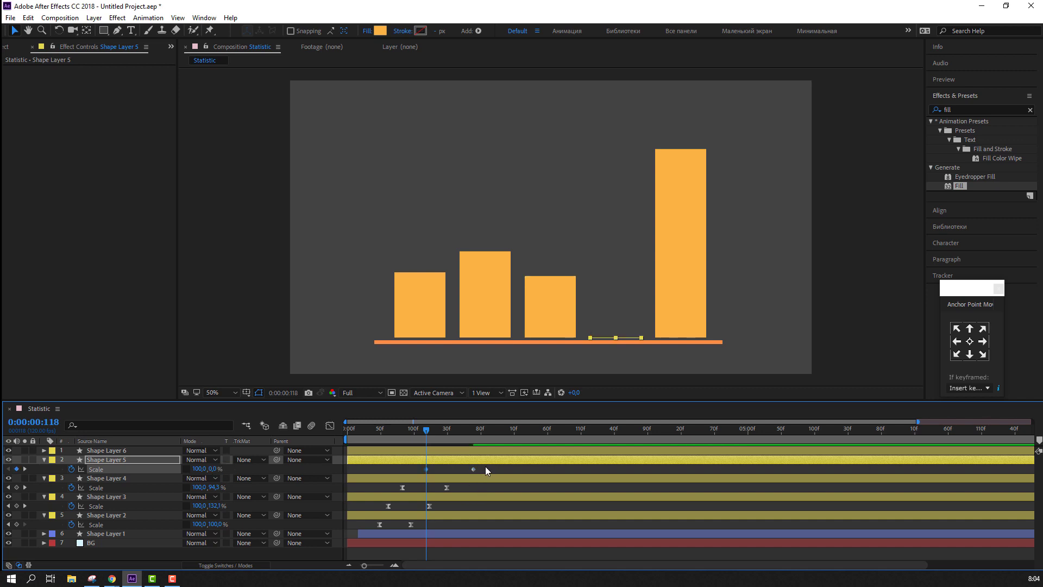
# - Apply Easy Ease to the fourth bar's Scale keyframes and shift them slightly earlier
pyautogui.rightClick(429, 468)
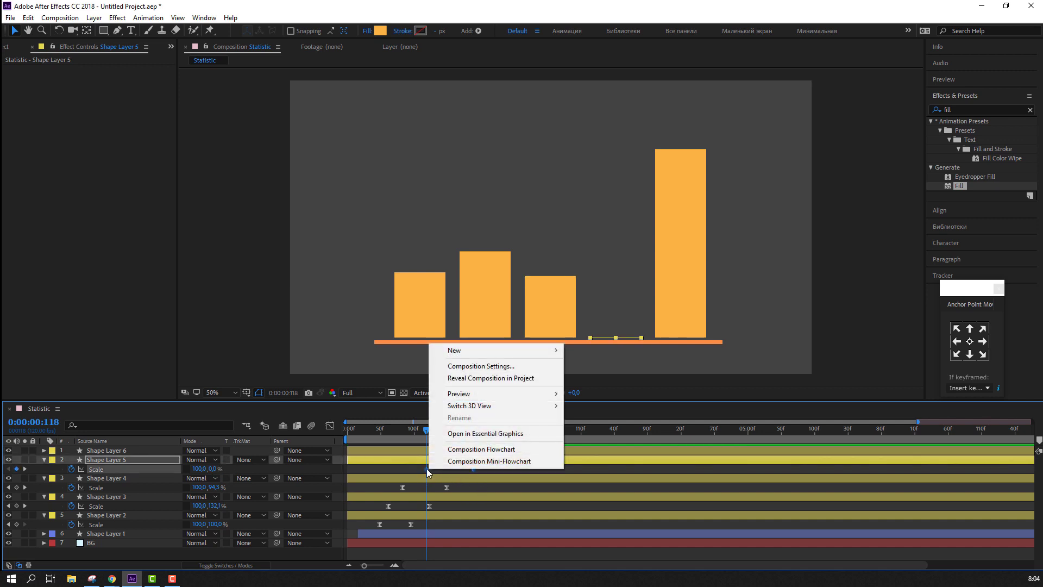
pyautogui.rightClick(426, 469)
pyautogui.moveTo(478, 460)
pyautogui.click(580, 496)
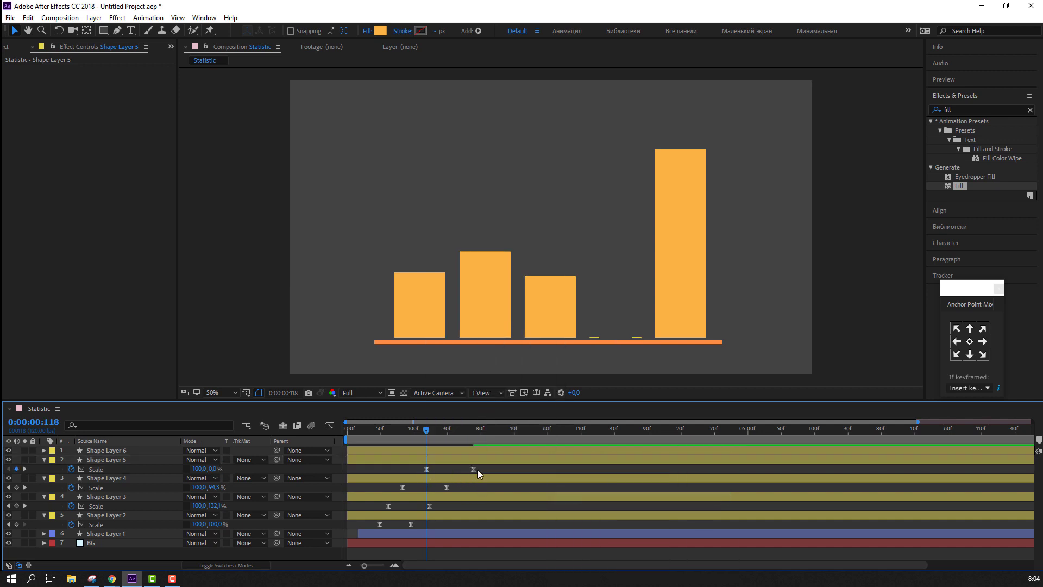
pyautogui.moveTo(426, 468); pyautogui.dragTo(420, 469)
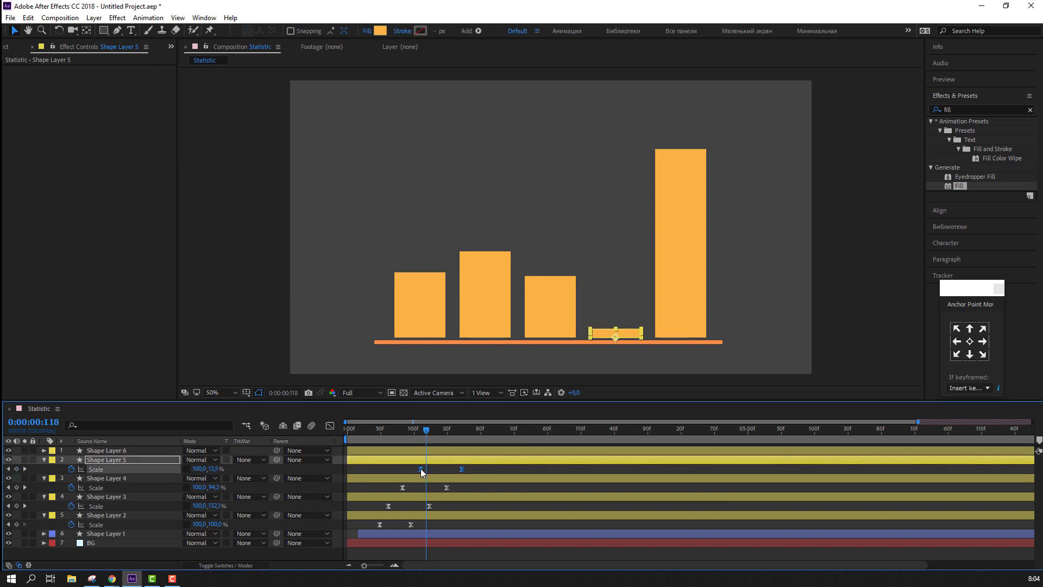
pyautogui.click(435, 467)
pyautogui.moveTo(390, 432); pyautogui.dragTo(446, 434)
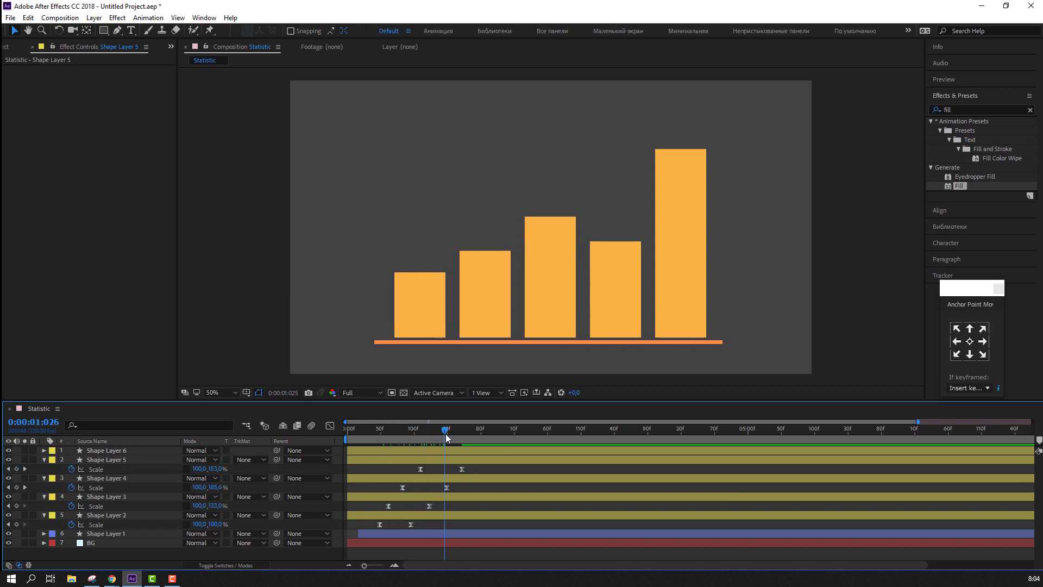
# - Lengthen the start influence and steepen the fourth bar's speed curve in the Graph Editor
pyautogui.moveTo(474, 466); pyautogui.dragTo(403, 471)
pyautogui.click(329, 426)
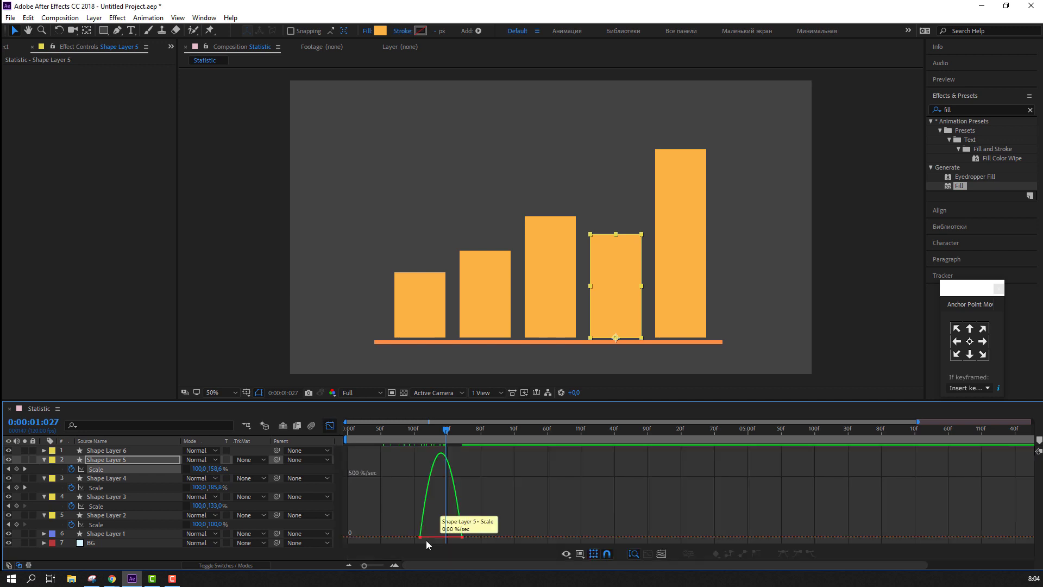
pyautogui.click(427, 539)
pyautogui.scroll(3, 427, 541)
pyautogui.moveTo(428, 539)
pyautogui.mouseDown()
pyautogui.moveTo(379, 539)
pyautogui.moveTo(393, 537)
pyautogui.mouseUp()
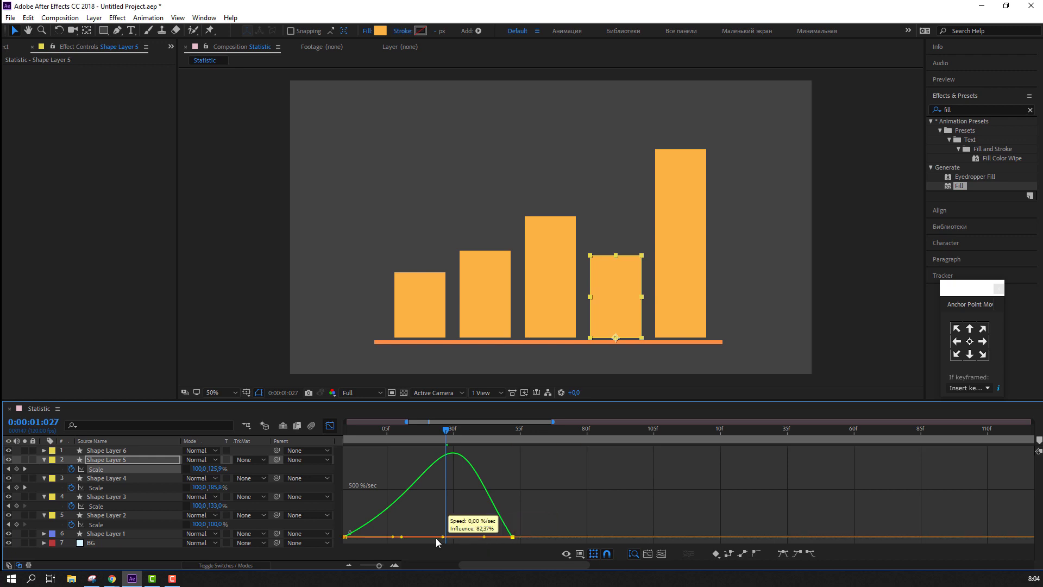
pyautogui.moveTo(483, 537); pyautogui.dragTo(454, 537)
# - Preview the bars growing with the timeline zoomed out
pyautogui.hotkey('shift', 'F3')
pyautogui.press('space')
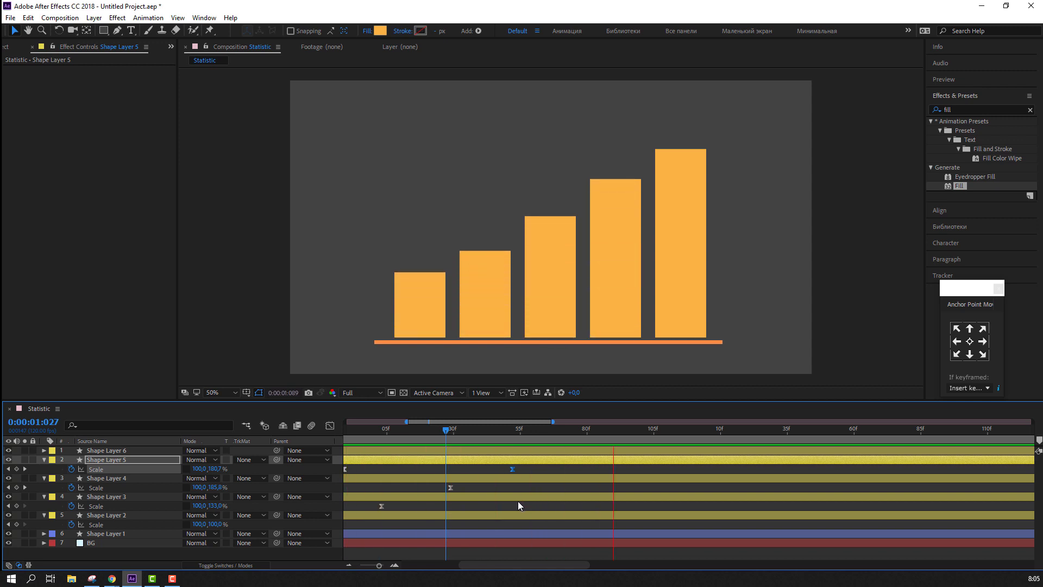
pyautogui.press('-')
pyautogui.press('-')
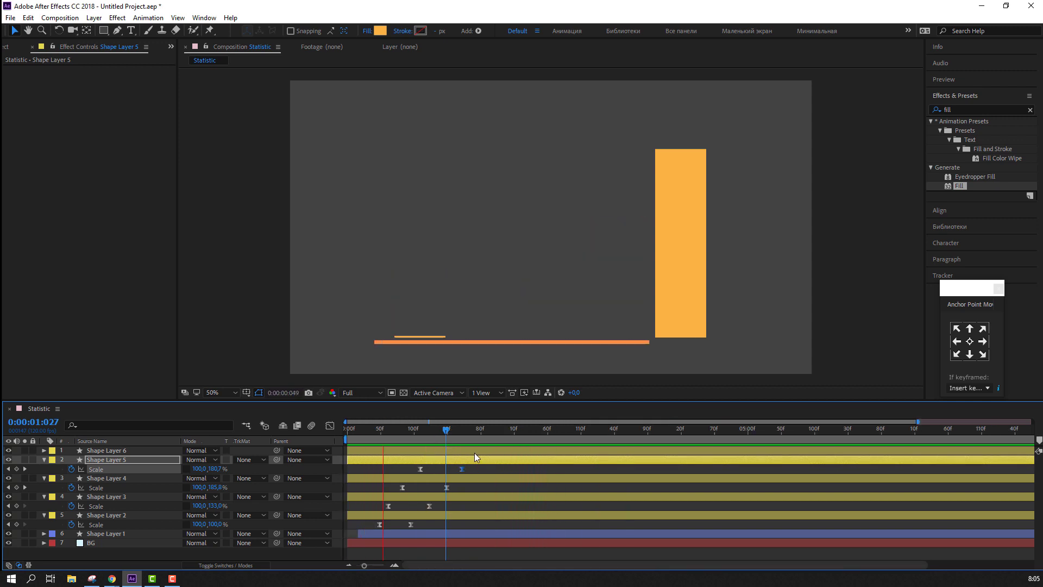
pyautogui.press('space')
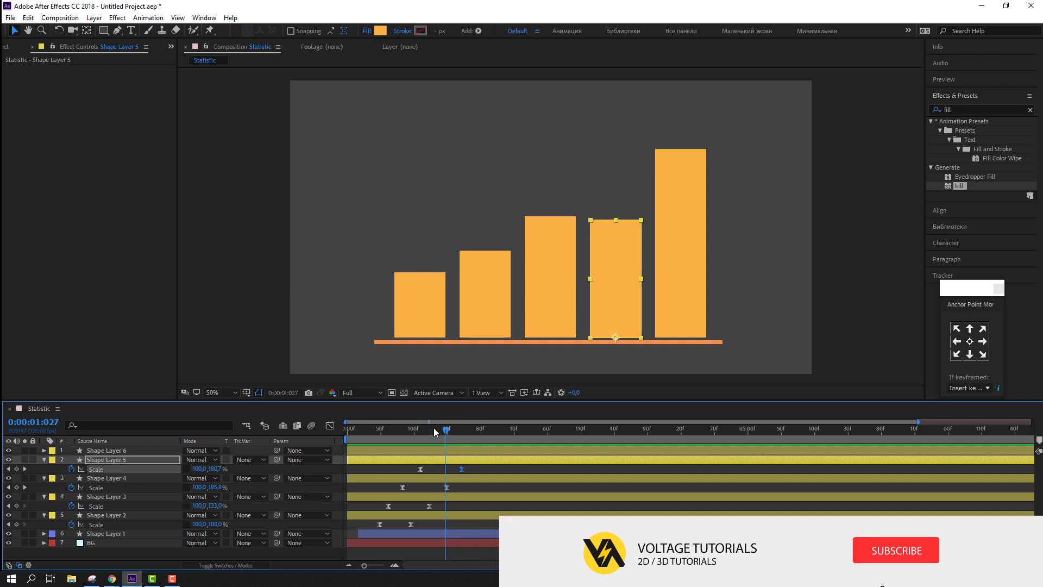
pyautogui.moveTo(445, 429); pyautogui.dragTo(447, 429)
# - Key Shape Layer 6's Scale at full height later and 0 height slightly earlier
pyautogui.click(94, 451)
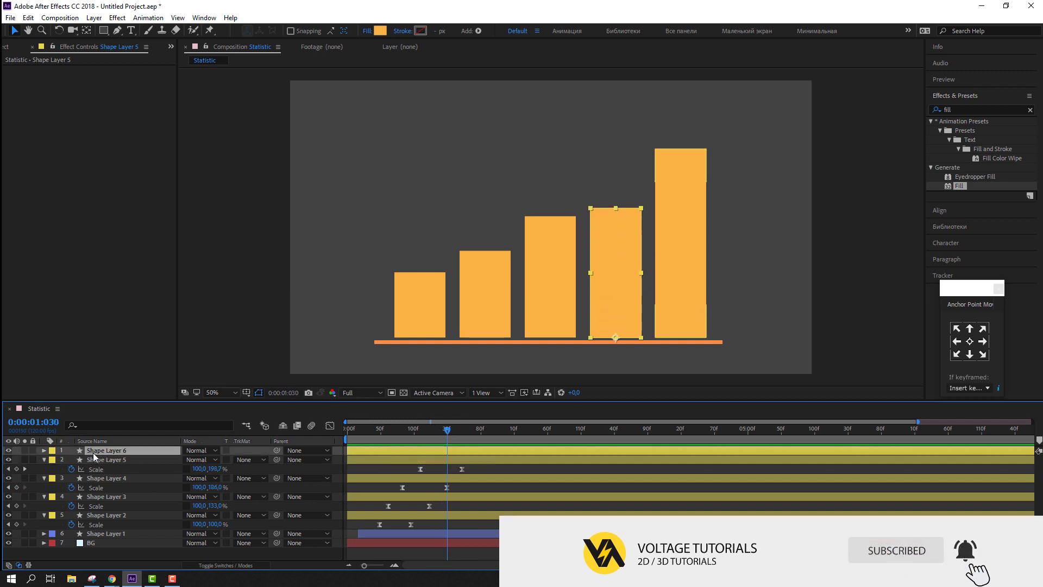
pyautogui.press('s')
pyautogui.click(71, 459)
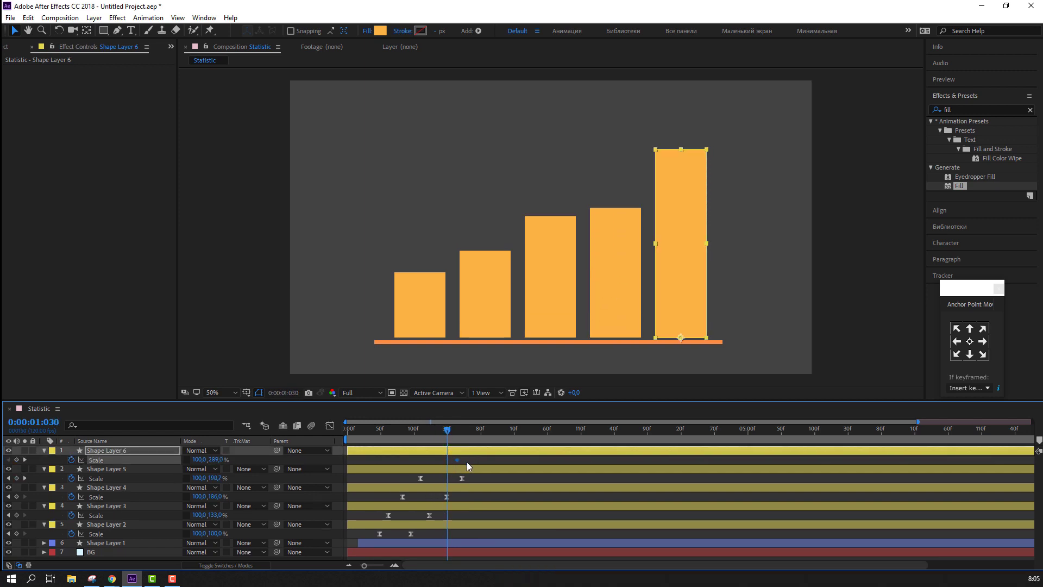
pyautogui.moveTo(456, 459); pyautogui.dragTo(482, 460)
pyautogui.click(215, 459)
pyautogui.write('0')
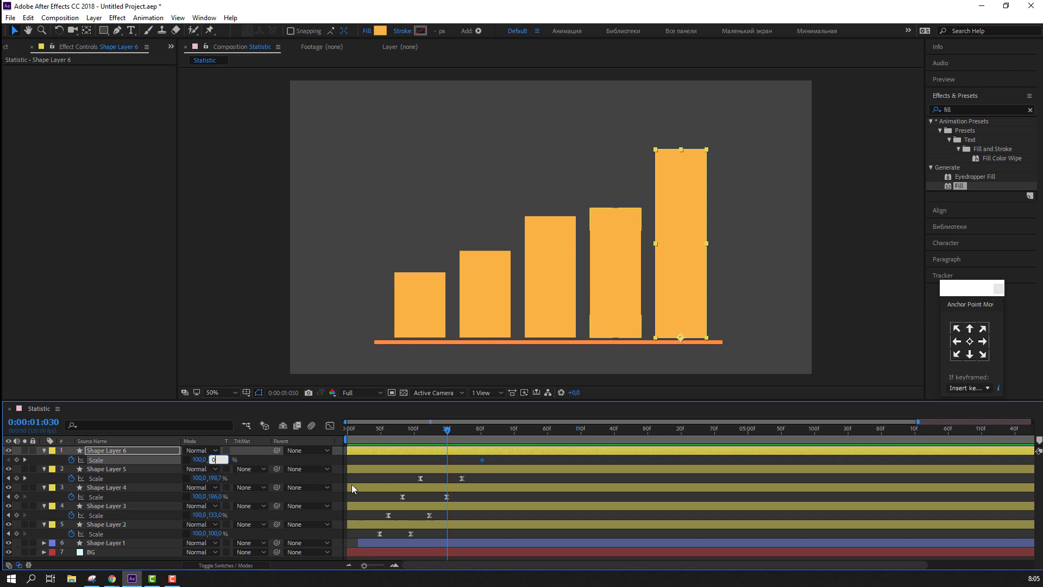
pyautogui.press('Return')
pyautogui.moveTo(447, 460); pyautogui.dragTo(439, 460)
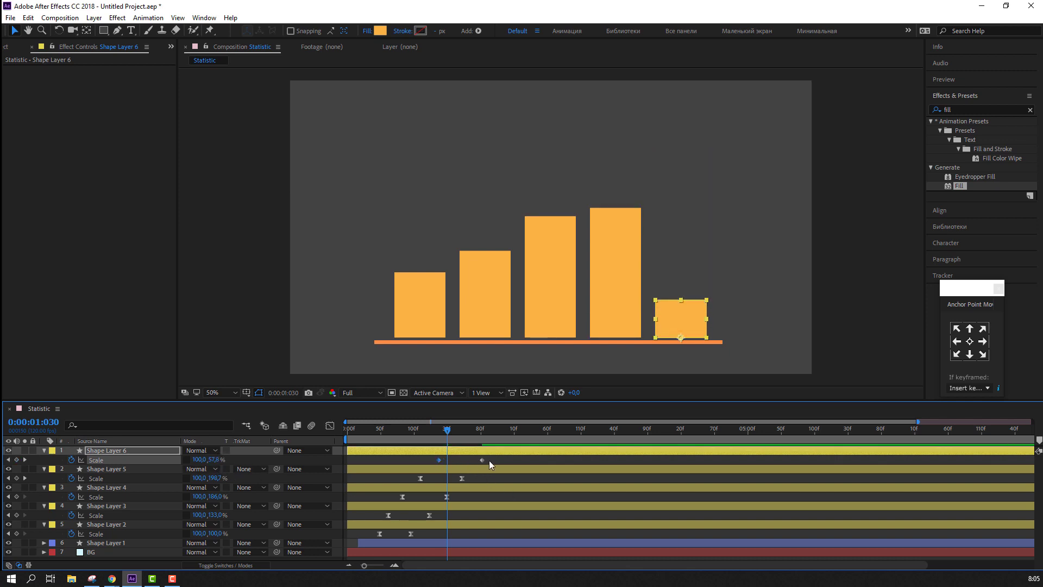
# - Apply Easy Ease to the tallest bar's keyframes and steepen its speed curve
pyautogui.rightClick(439, 460)
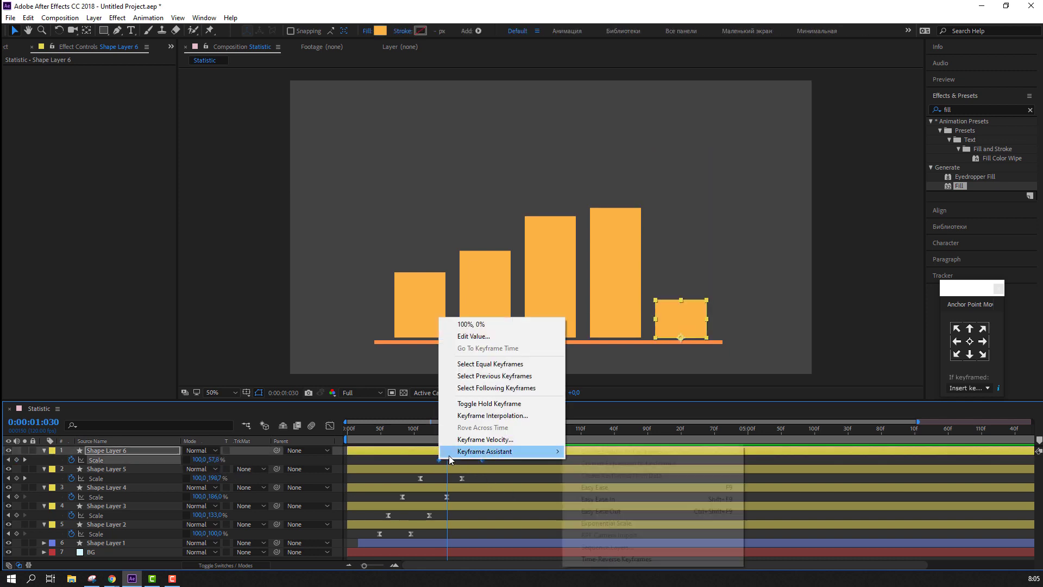
pyautogui.click(595, 486)
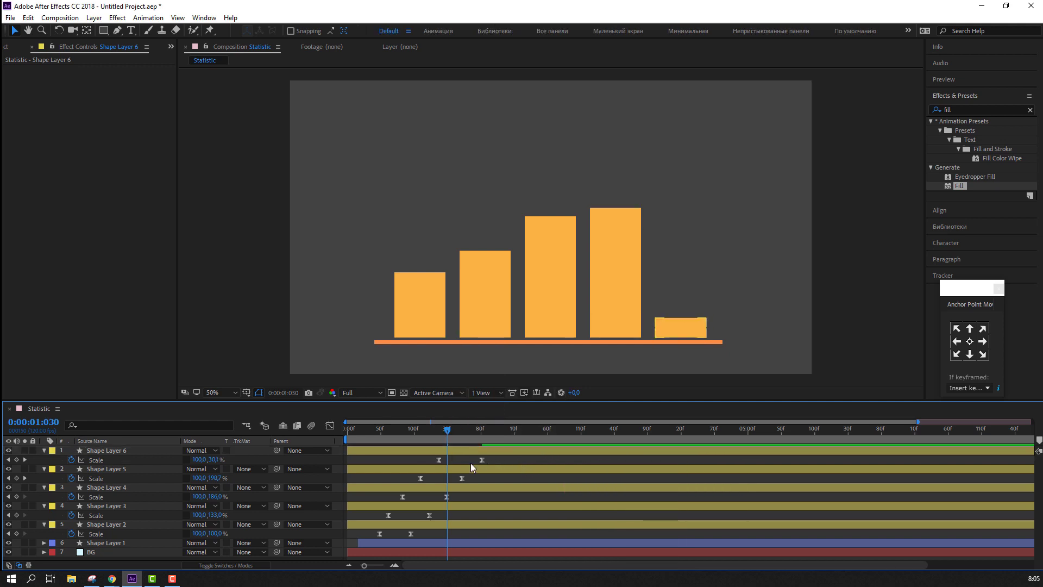
pyautogui.moveTo(491, 462); pyautogui.dragTo(434, 464)
pyautogui.click(330, 425)
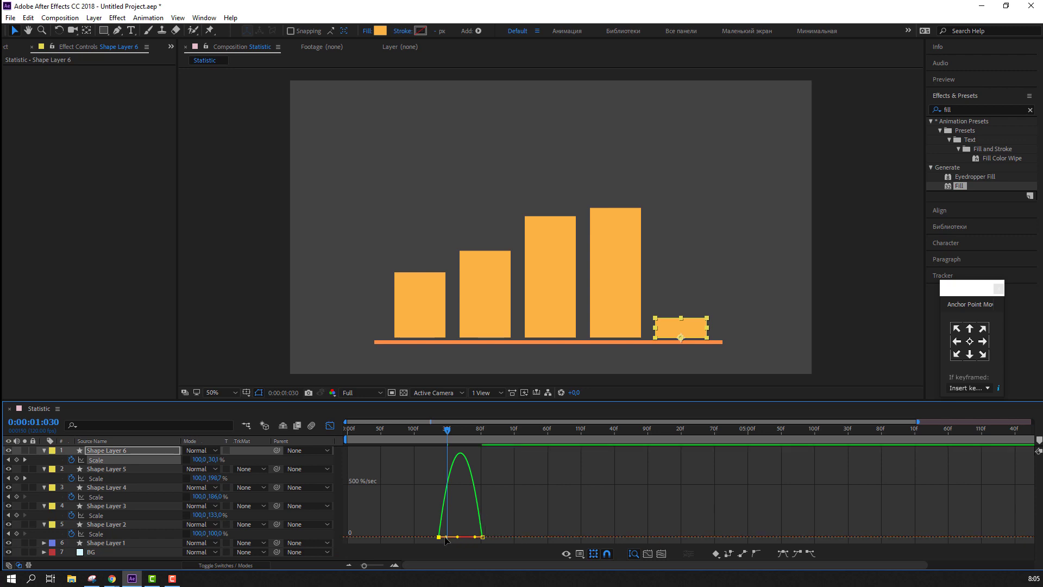
pyautogui.moveTo(450, 537); pyautogui.dragTo(466, 538)
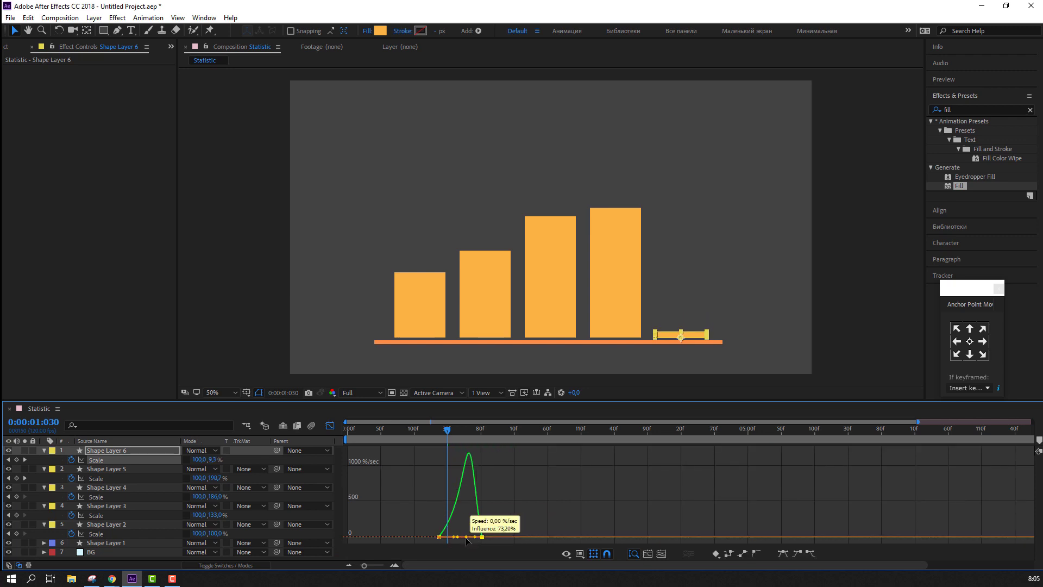
pyautogui.click(330, 426)
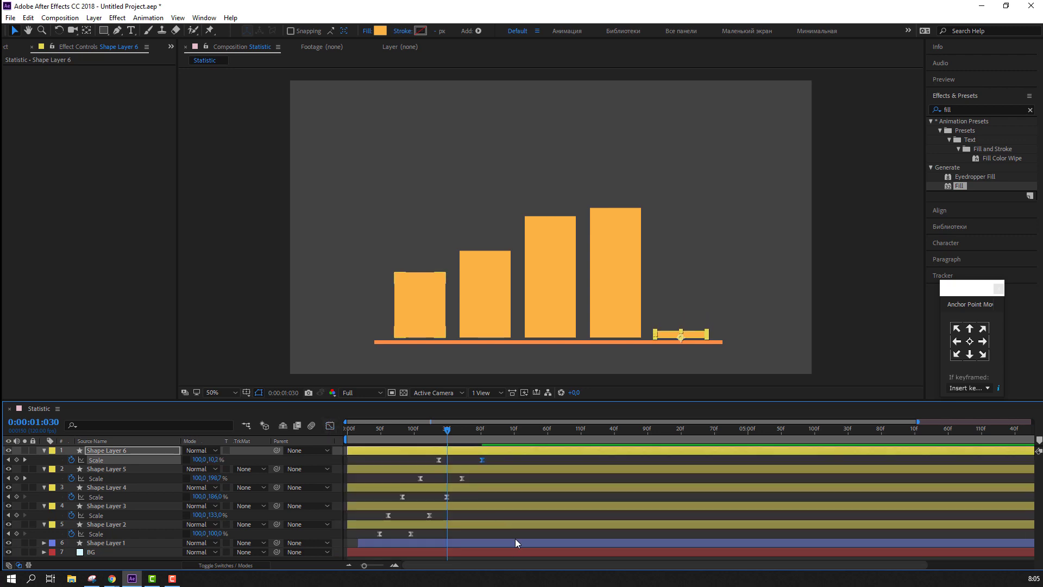
# - Preview the tallest bar's growth while trying an earlier end keyframe, then restoring it
pyautogui.press('space')
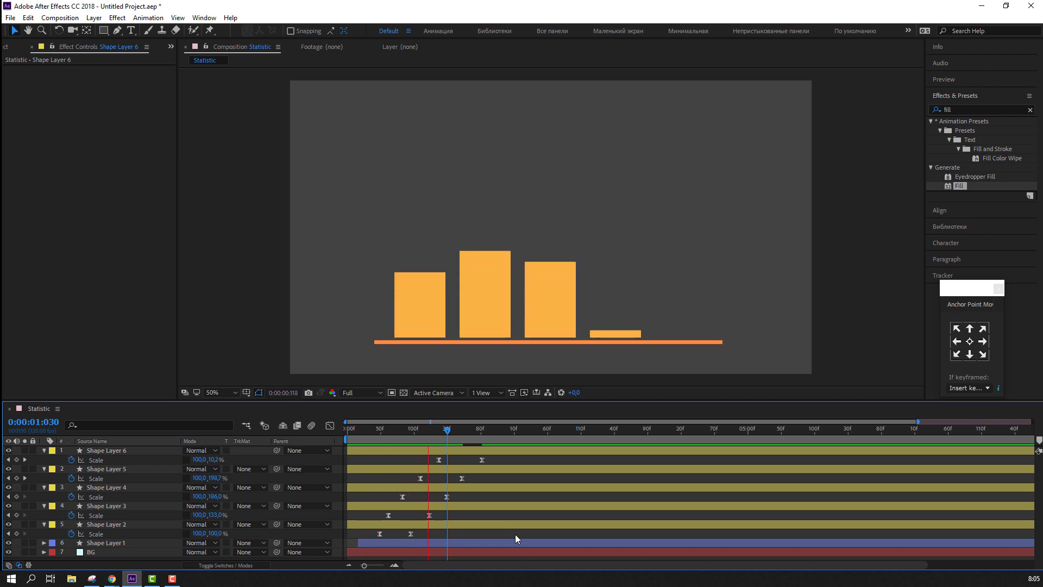
pyautogui.press('space')
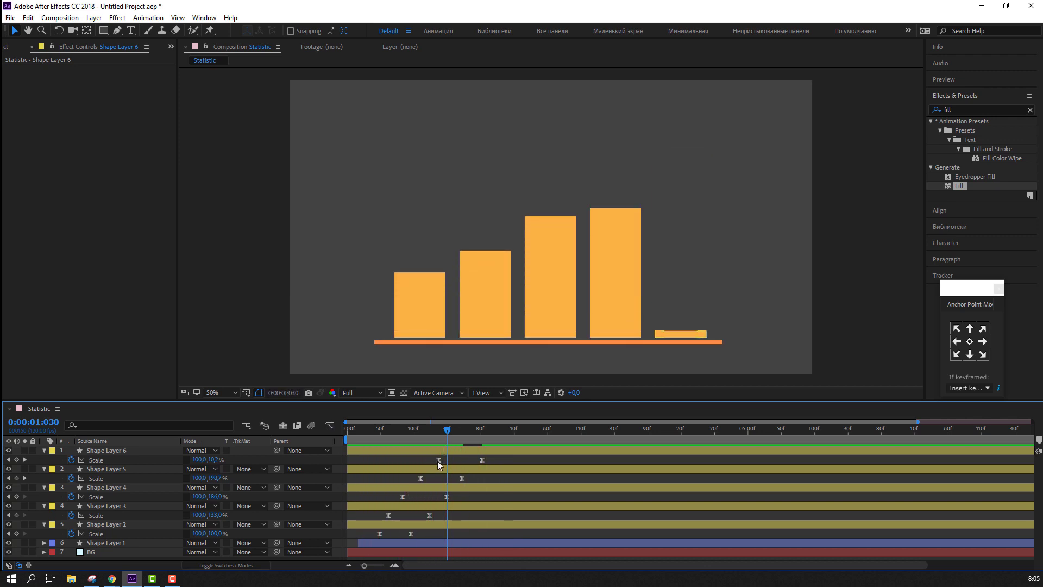
pyautogui.click(434, 459)
pyautogui.moveTo(482, 460); pyautogui.dragTo(473, 460)
pyautogui.press('space')
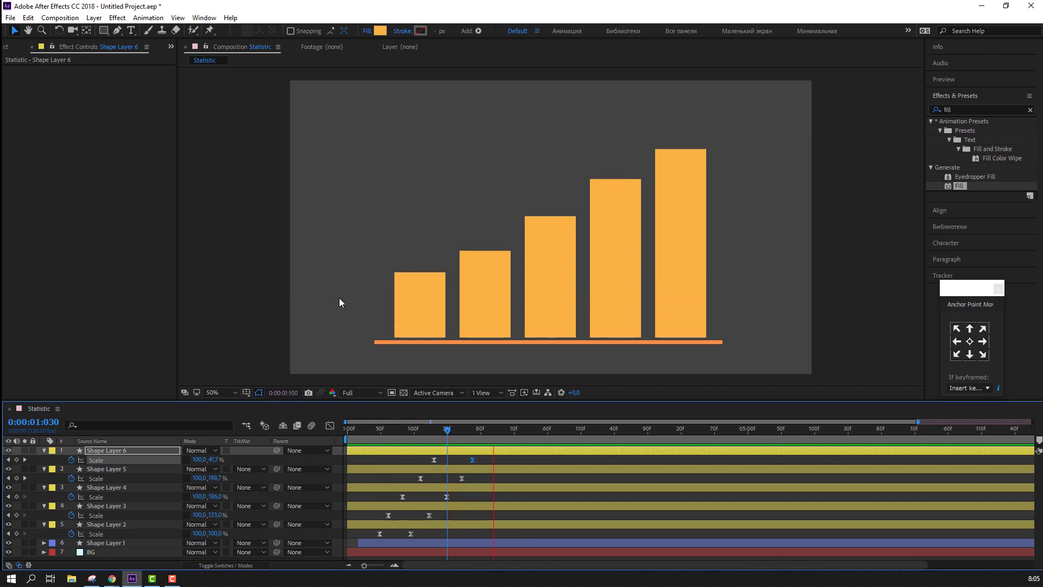
pyautogui.moveTo(473, 459); pyautogui.dragTo(481, 459)
pyautogui.press('space')
# - Collapse the properties of Shape Layers 6 through 2 in the timeline
pyautogui.click(44, 451)
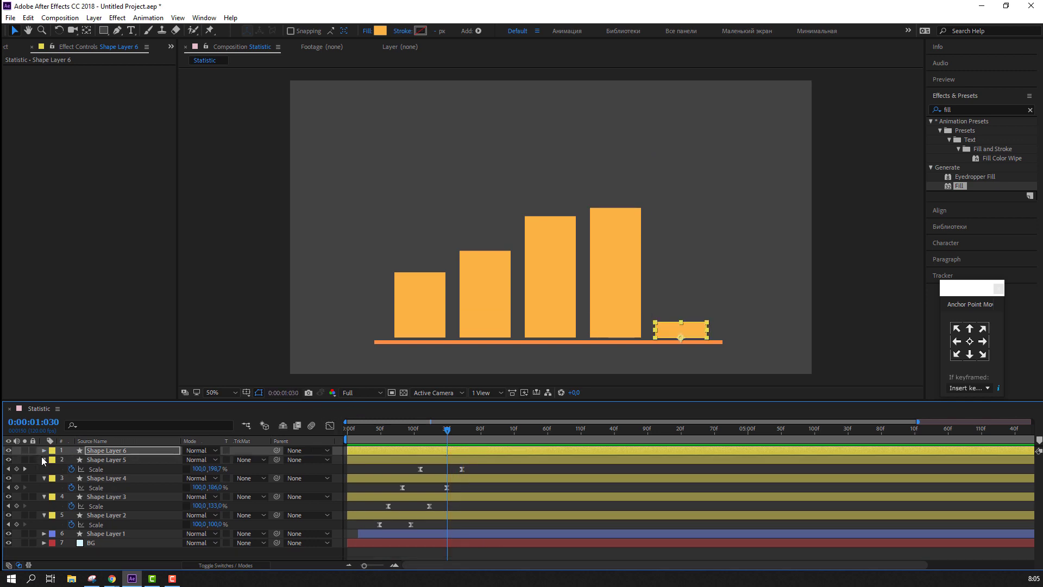
pyautogui.click(44, 460)
pyautogui.click(44, 469)
pyautogui.click(44, 478)
pyautogui.click(44, 488)
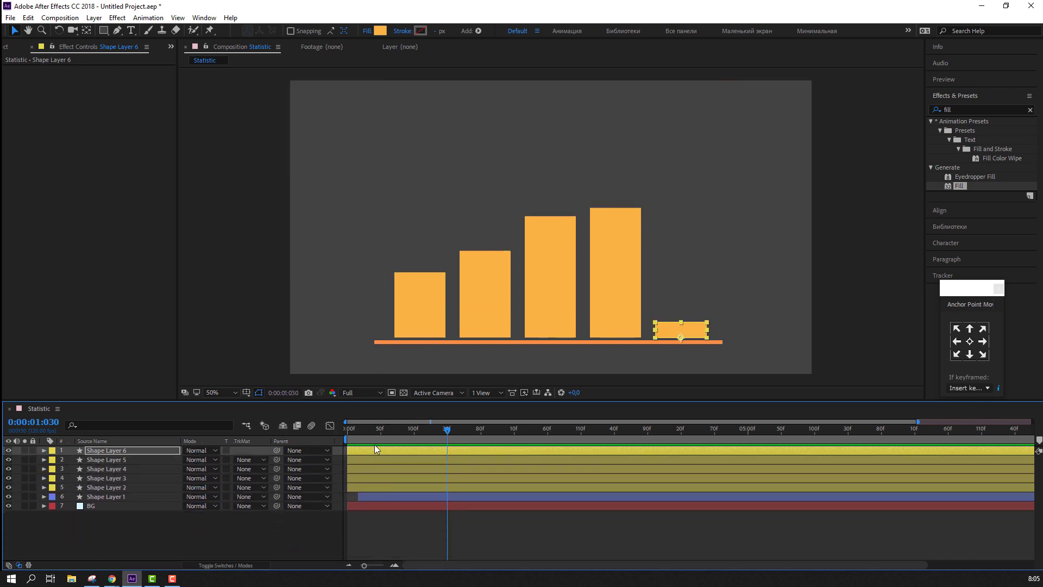
# - Preview the five bars growing, then scrub the playhead through the growth
pyautogui.press('space')
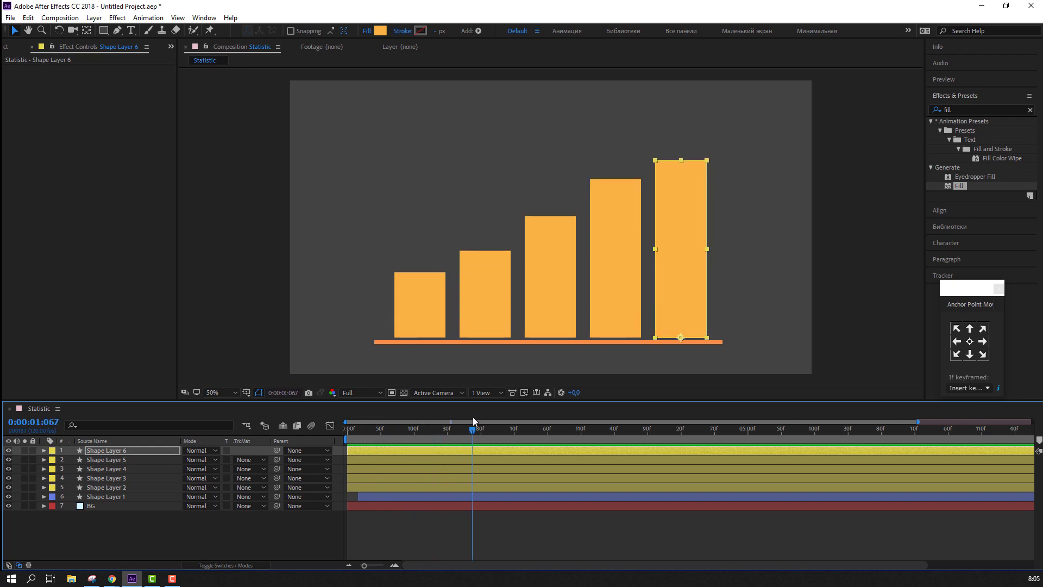
pyautogui.click(300, 510)
pyautogui.moveTo(449, 433); pyautogui.dragTo(479, 427)
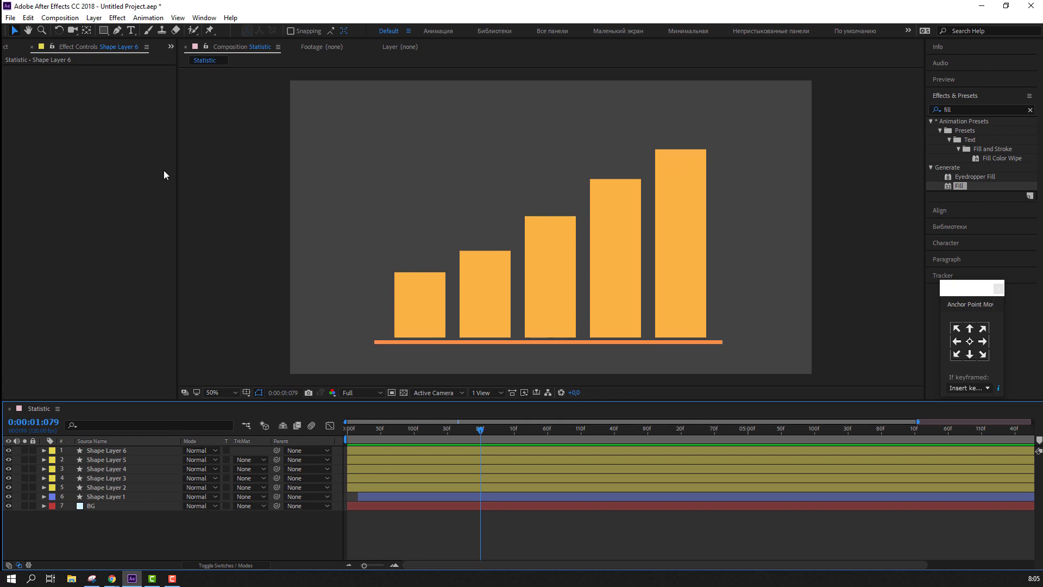
pyautogui.click(120, 31)
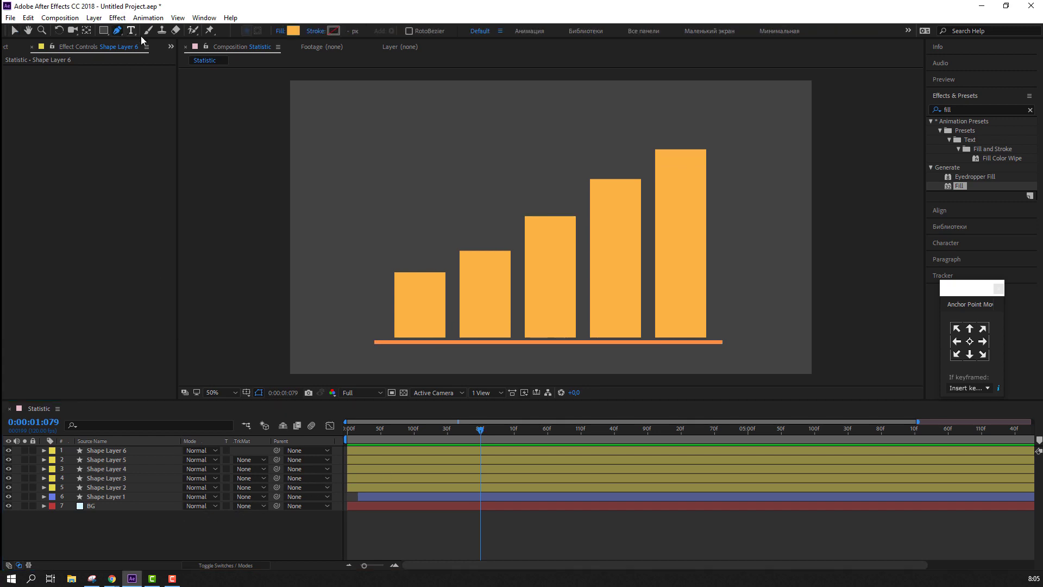
# - Draw a stepped pen path from above the first bar to the tallest bar's right edge, undoing one misplaced point
pyautogui.click(392, 257)
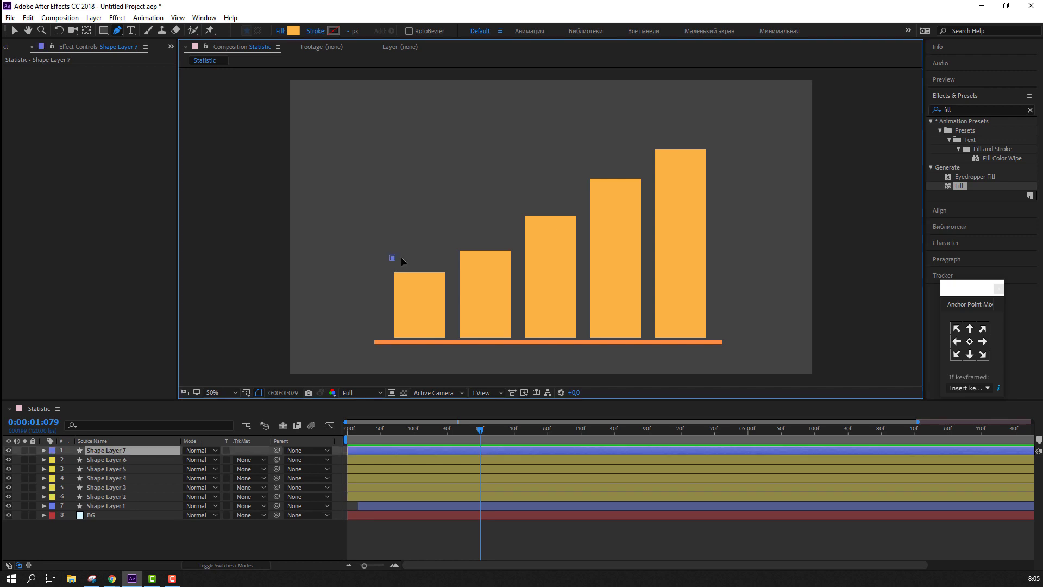
pyautogui.click(500, 233)
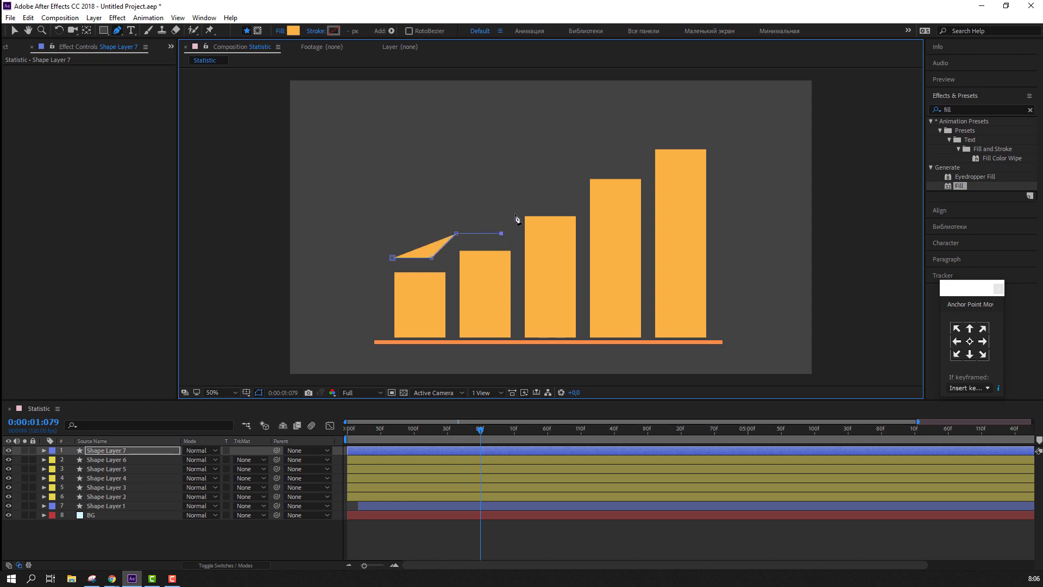
pyautogui.click(514, 219)
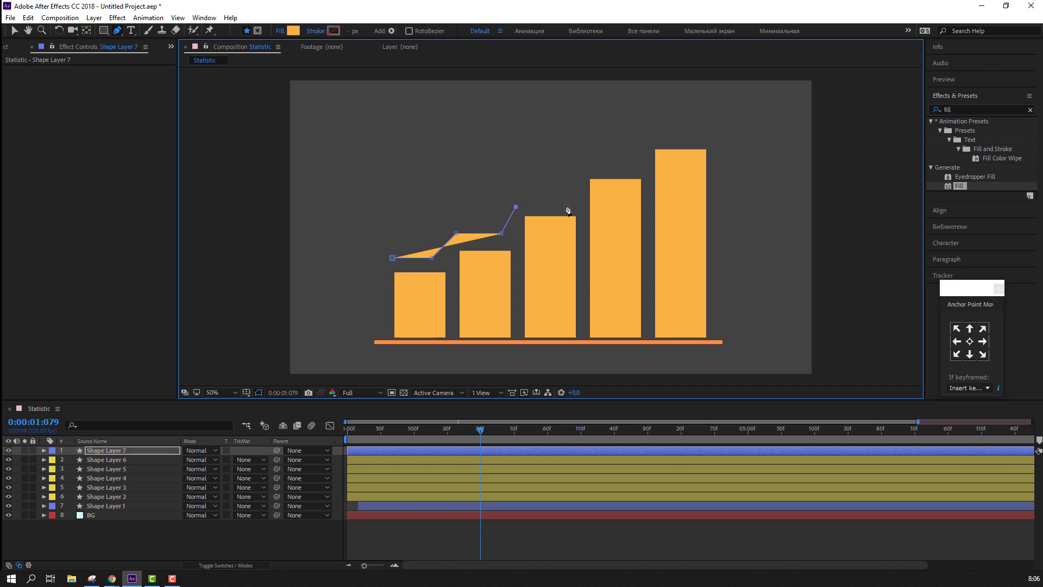
pyautogui.click(584, 173)
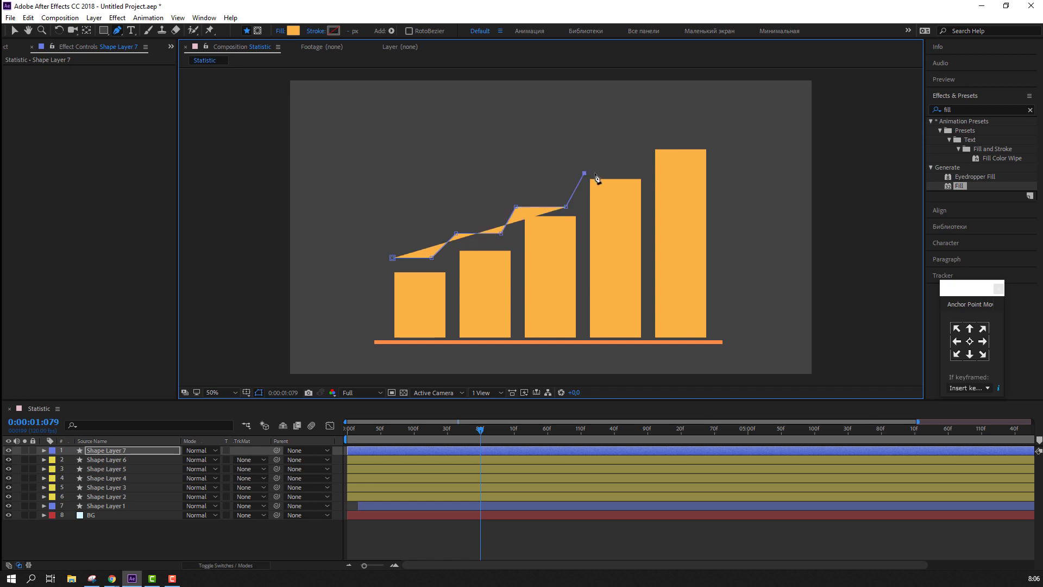
pyautogui.hotkey('ctrl', 'z')
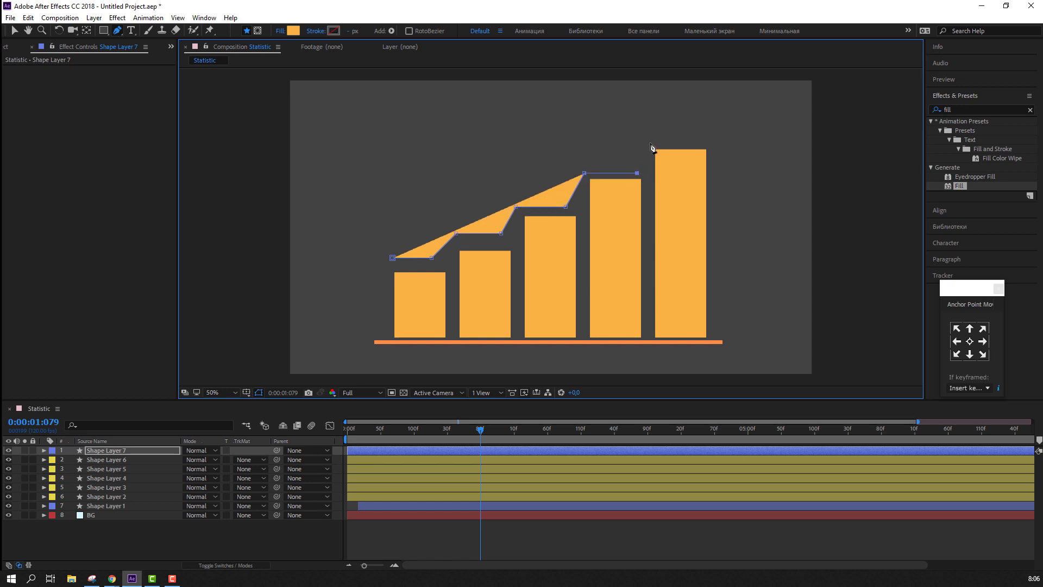
pyautogui.click(652, 136)
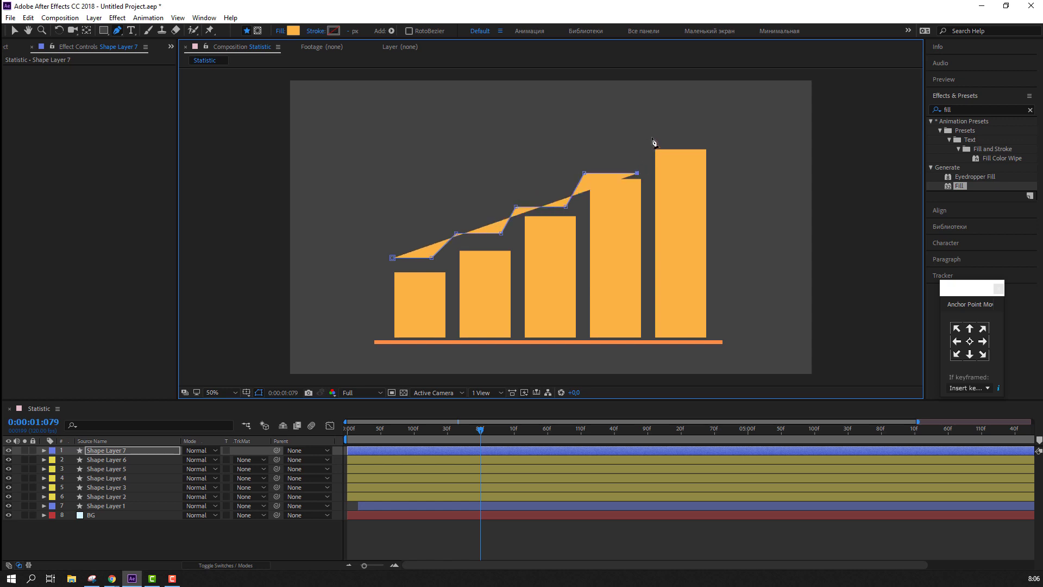
pyautogui.click(704, 137)
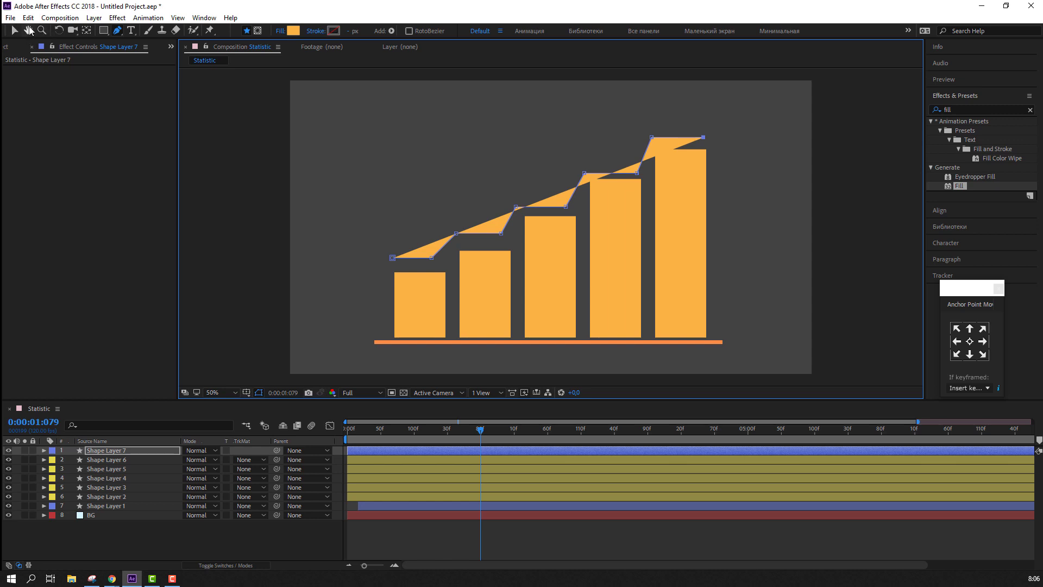
pyautogui.click(30, 31)
pyautogui.click(14, 31)
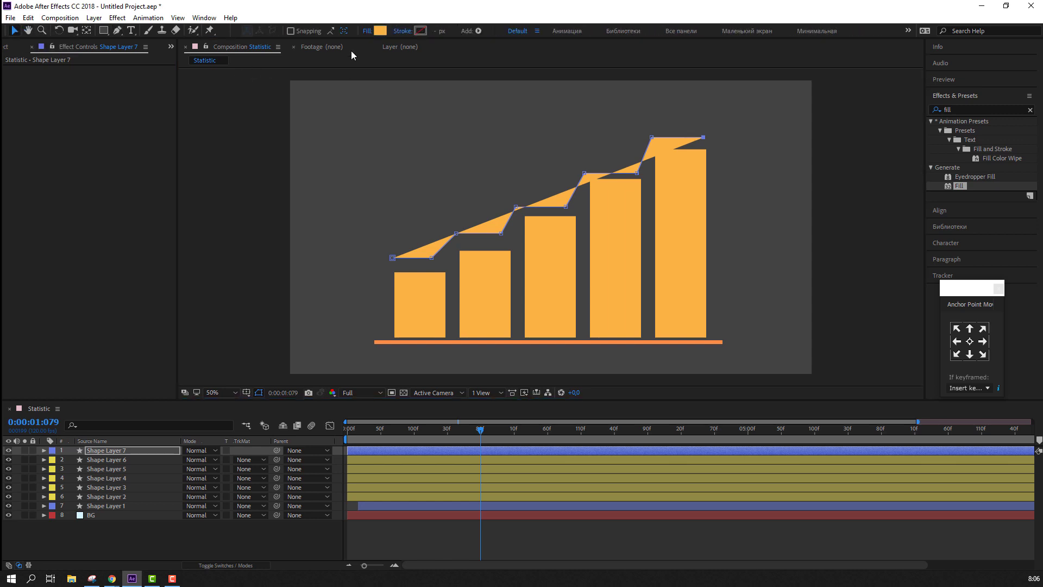
# - Set the new path's fill to None
pyautogui.click(370, 32)
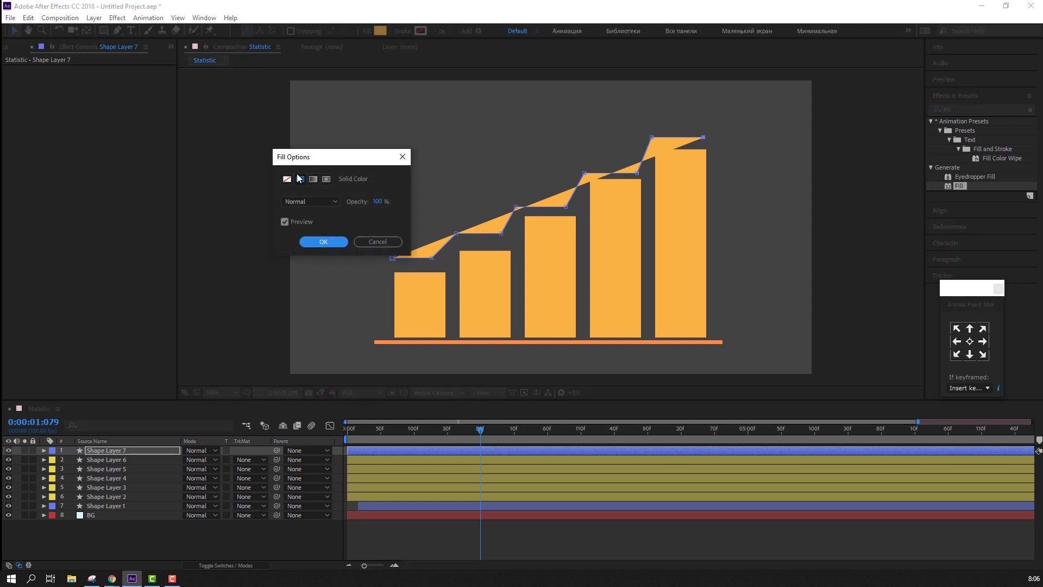
pyautogui.click(287, 178)
pyautogui.click(310, 243)
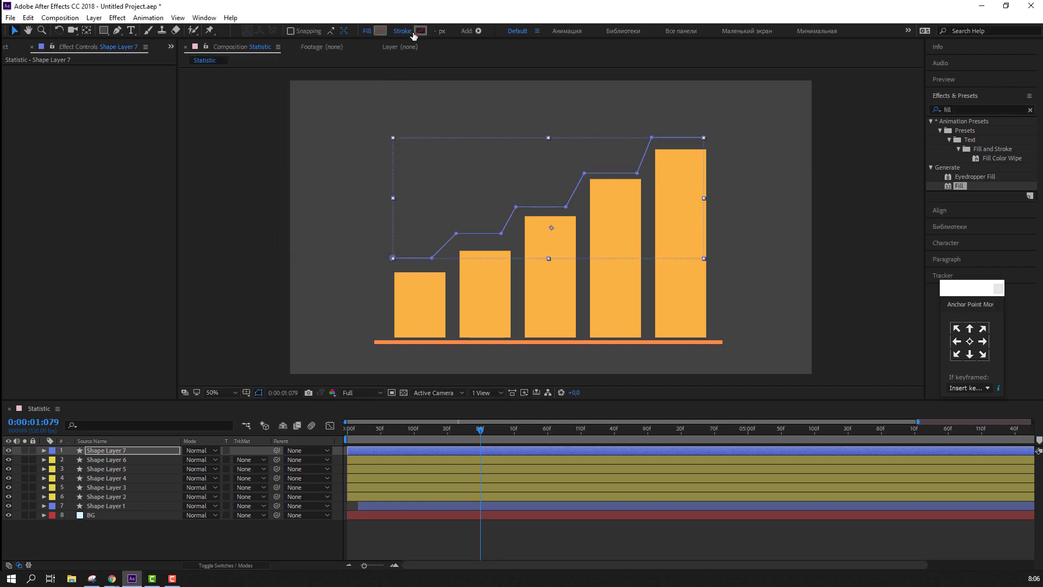
# - Give the line a pale-orange #FCC46C stroke with a width of 20 px
pyautogui.click(419, 31)
pyautogui.click(329, 368)
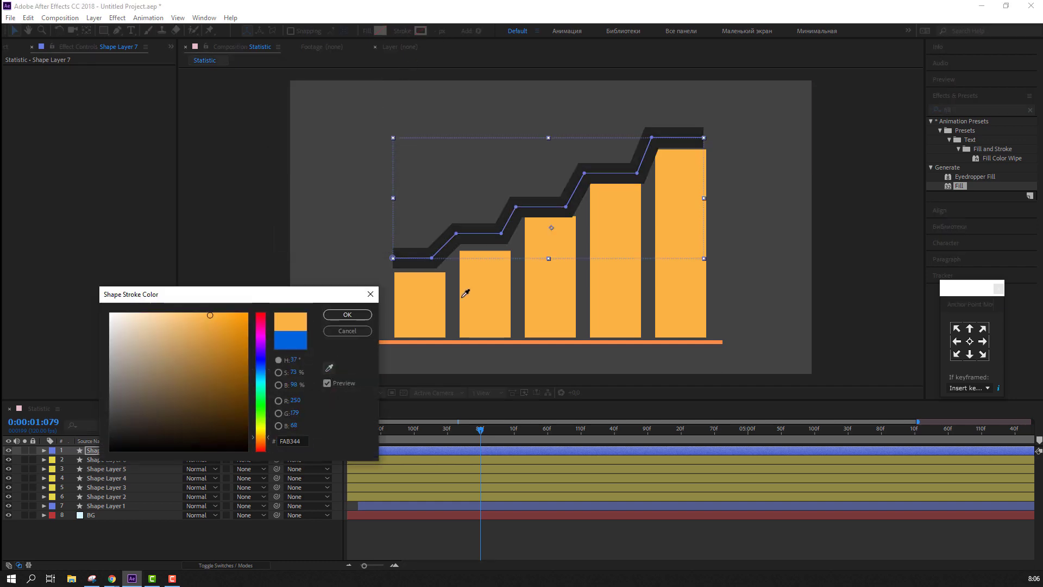
pyautogui.click(432, 296)
pyautogui.moveTo(208, 316); pyautogui.dragTo(188, 314)
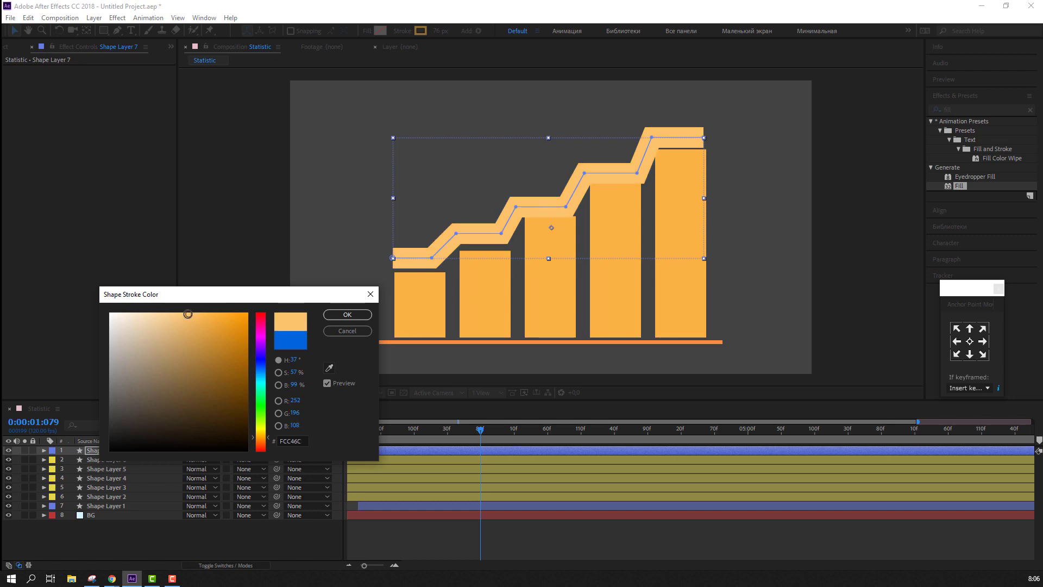
pyautogui.click(353, 317)
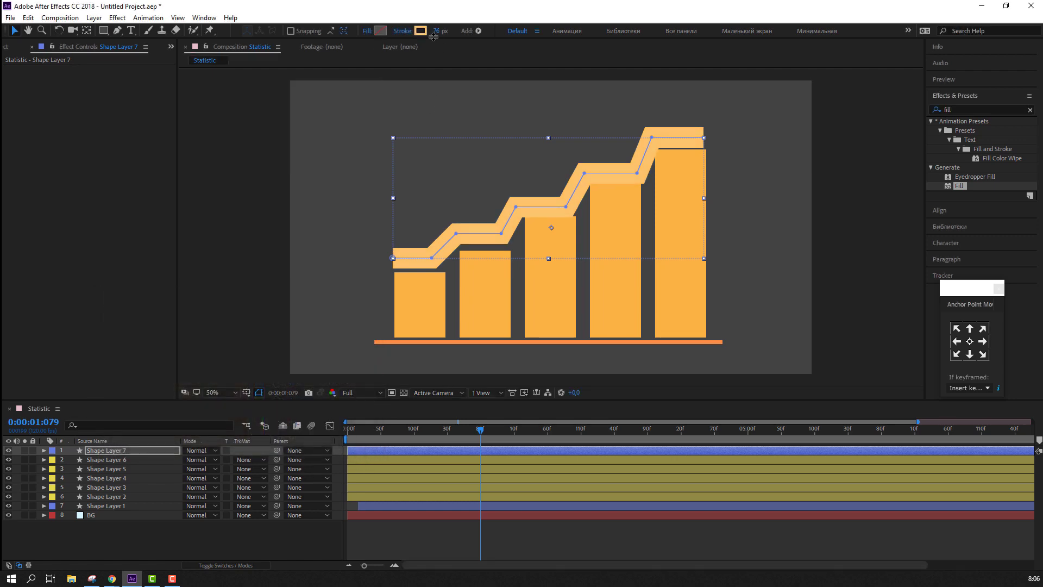
pyautogui.moveTo(436, 31); pyautogui.dragTo(404, 34)
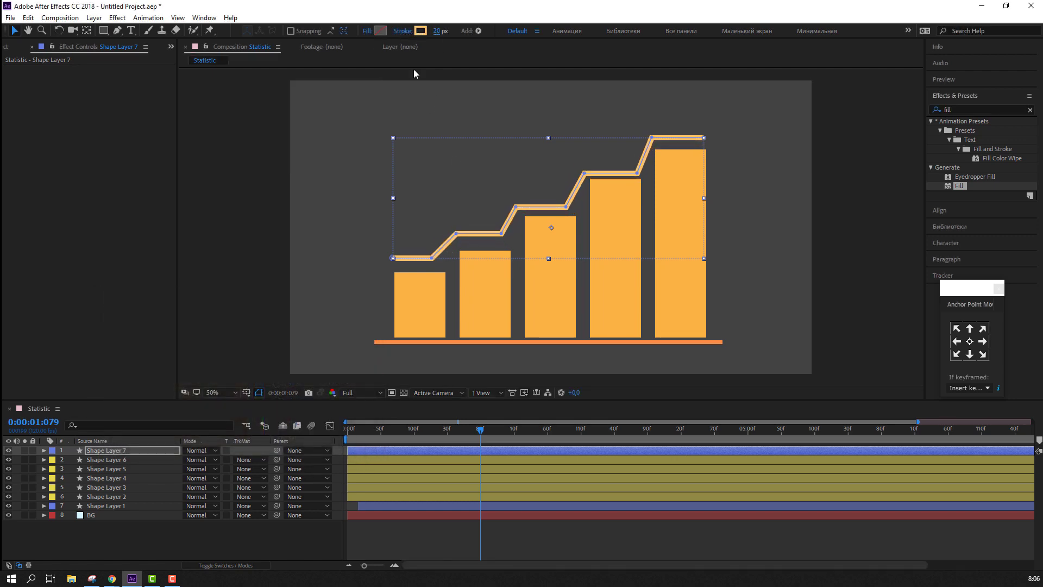
pyautogui.click(511, 527)
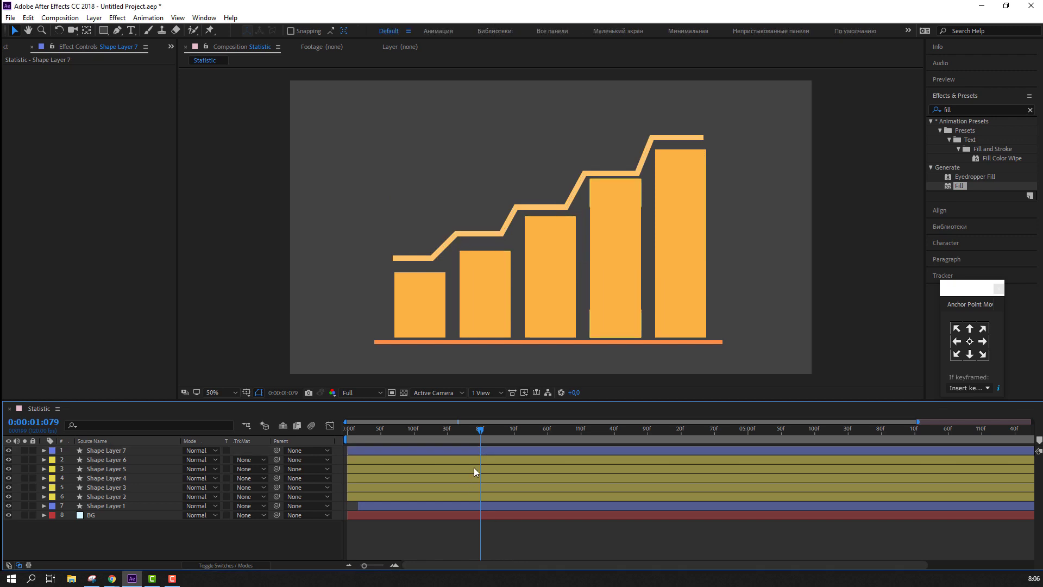
# - Drag the line's corner points up above the tallest and fourth bars, then reselect the line layer
pyautogui.press('.')
pyautogui.click(636, 114)
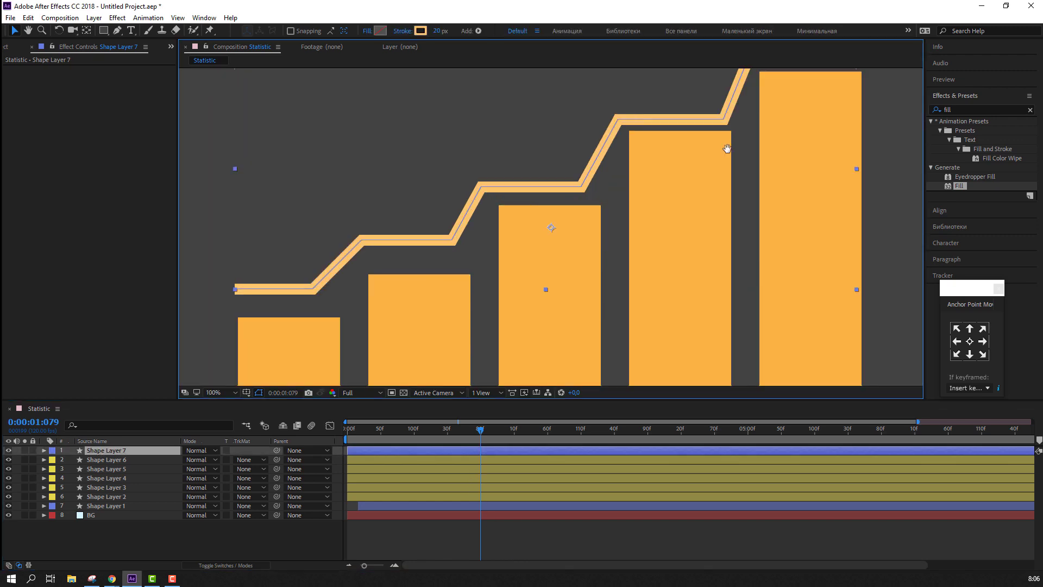
pyautogui.moveTo(733, 142); pyautogui.dragTo(622, 201)
pyautogui.press('g')
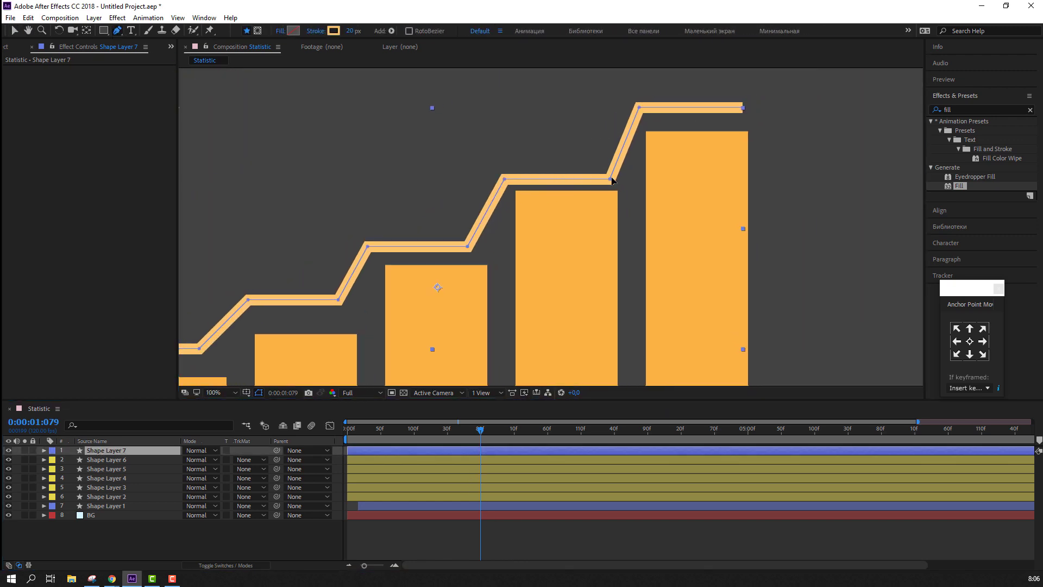
pyautogui.moveTo(609, 180); pyautogui.dragTo(610, 166)
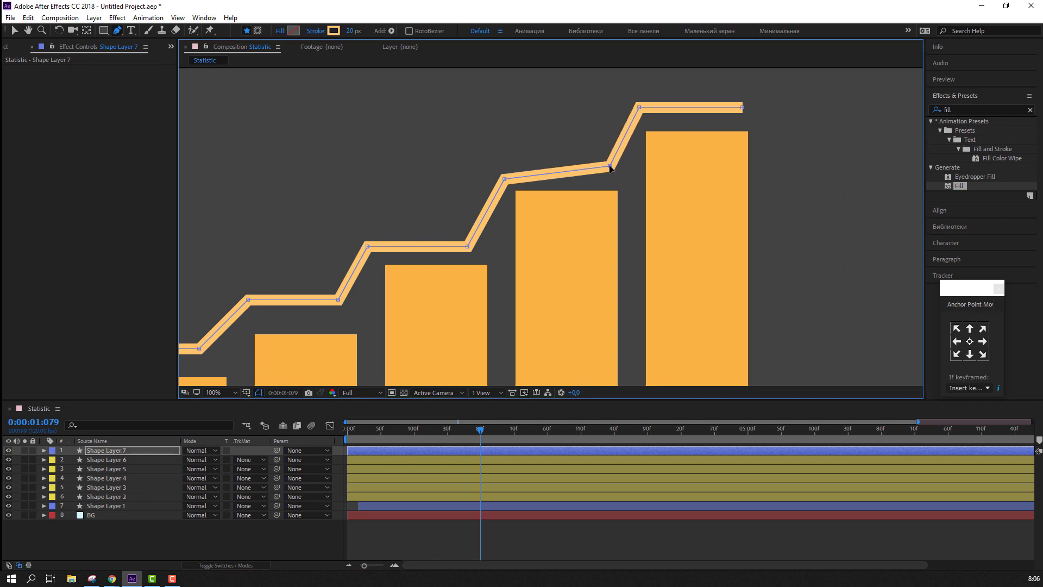
pyautogui.moveTo(505, 177); pyautogui.dragTo(508, 174)
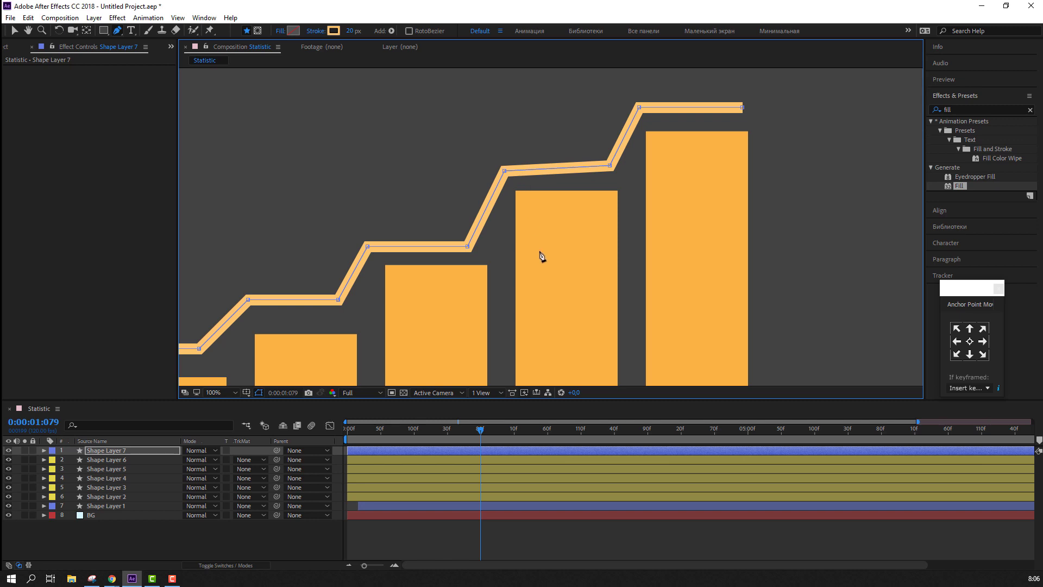
pyautogui.click(15, 30)
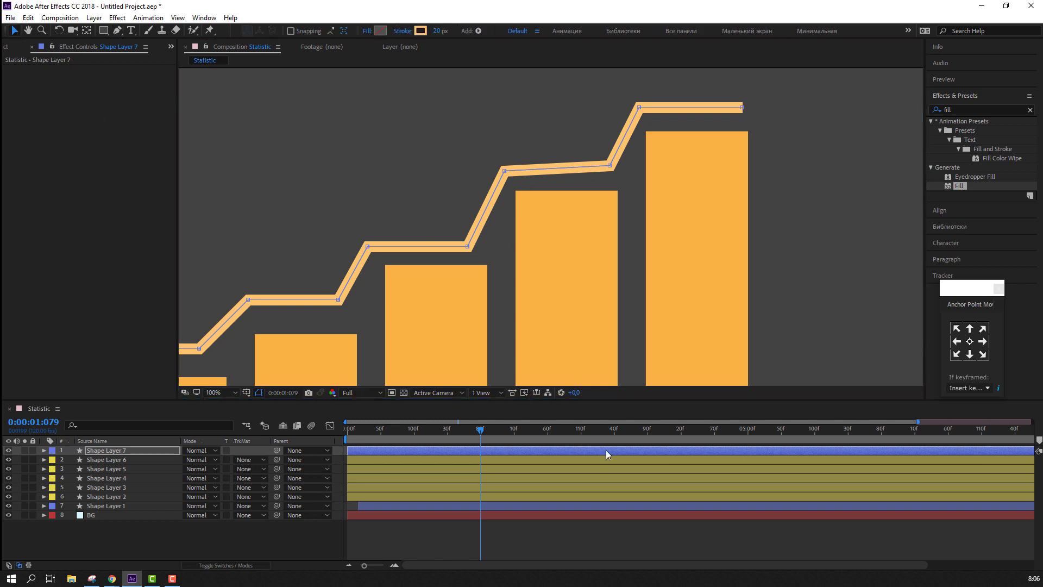
pyautogui.click(580, 533)
pyautogui.press(',')
pyautogui.press(',')
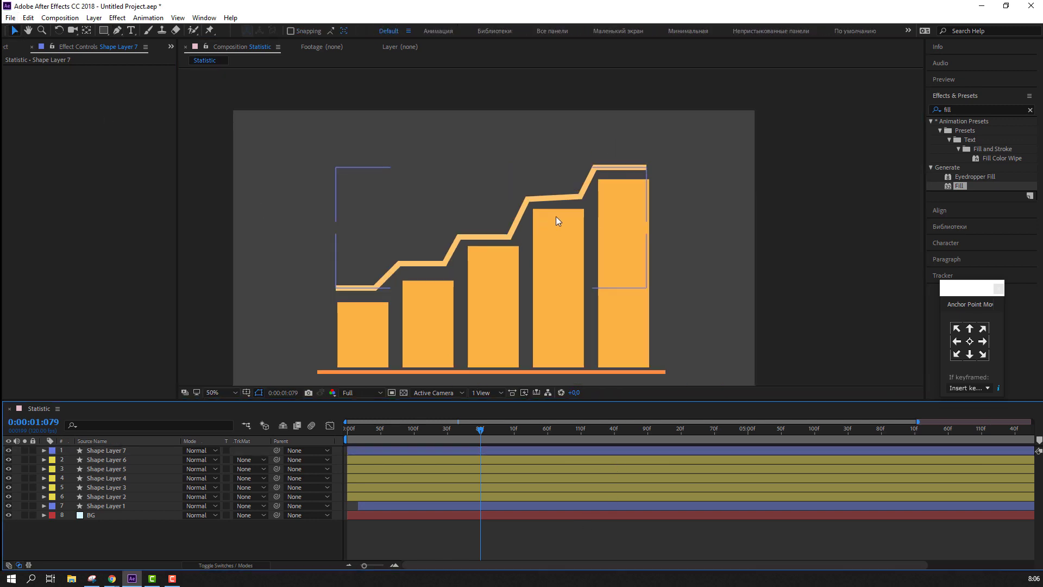
pyautogui.click(91, 452)
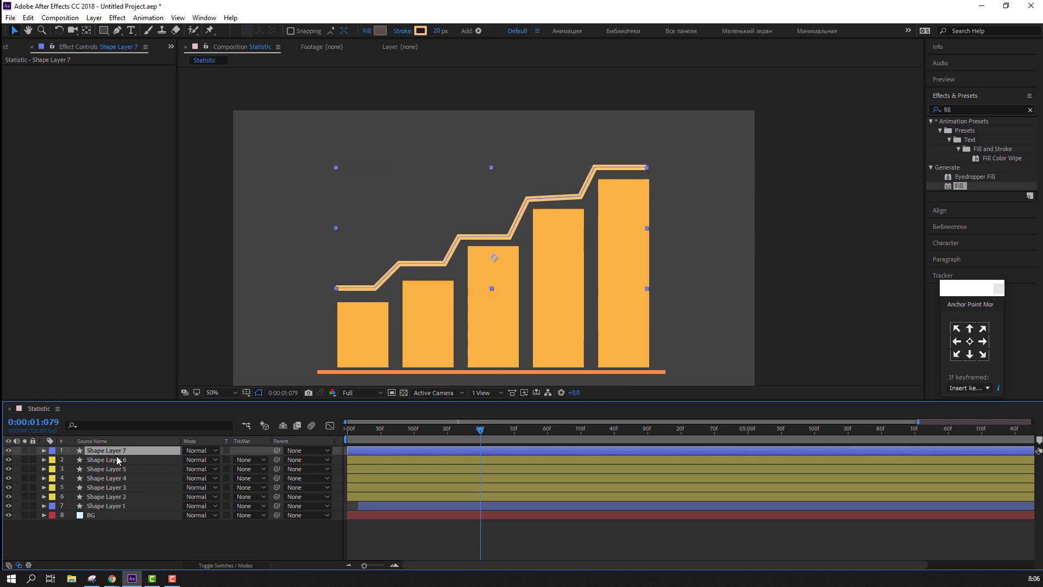
# - Add Trim Paths to Shape Layer 7 and keyframe End from 0% to 100% as the bars finish growing
pyautogui.click(476, 31)
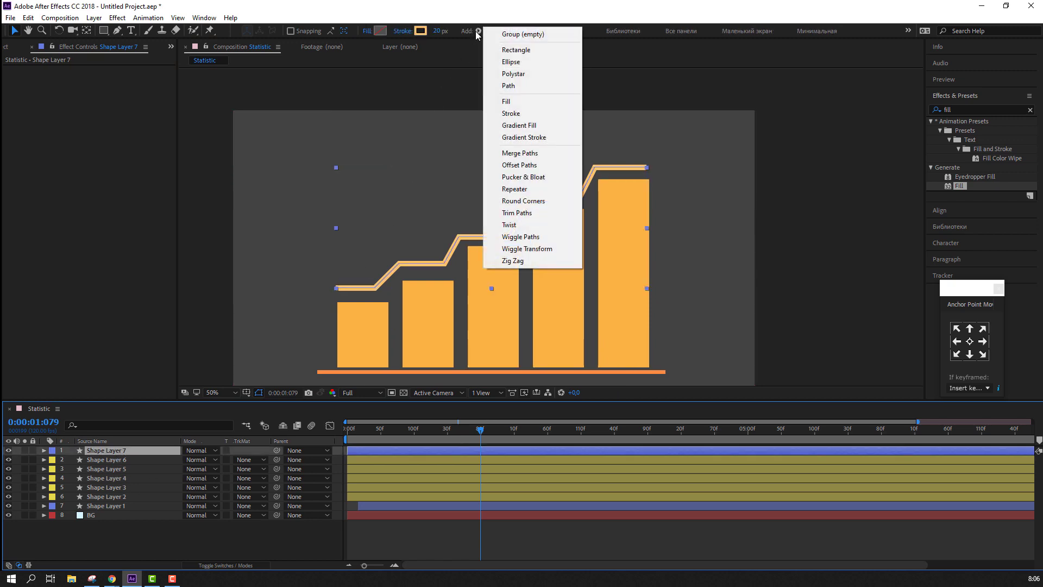
pyautogui.click(506, 214)
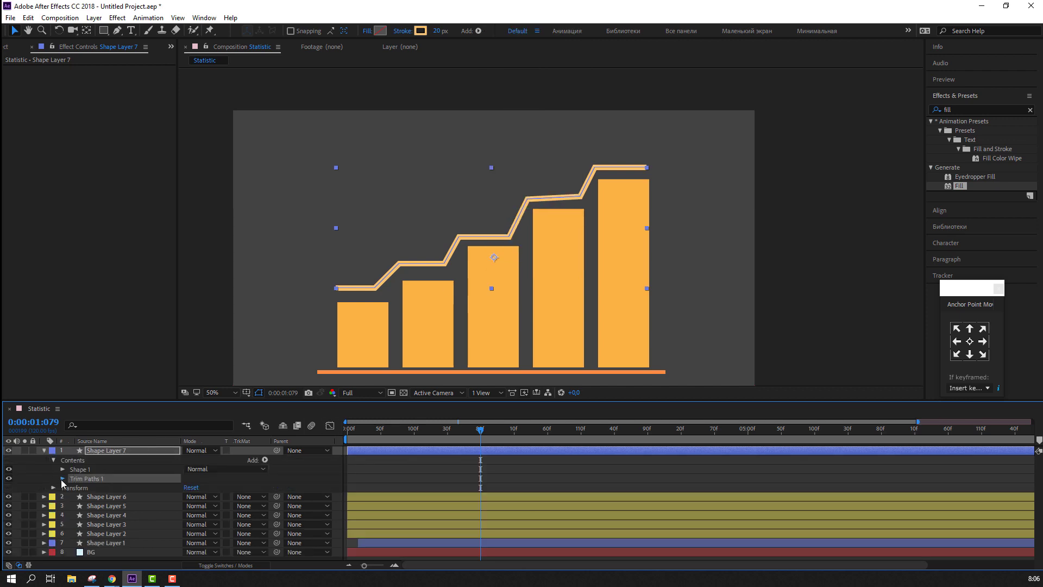
pyautogui.click(63, 479)
pyautogui.moveTo(190, 499); pyautogui.dragTo(109, 506)
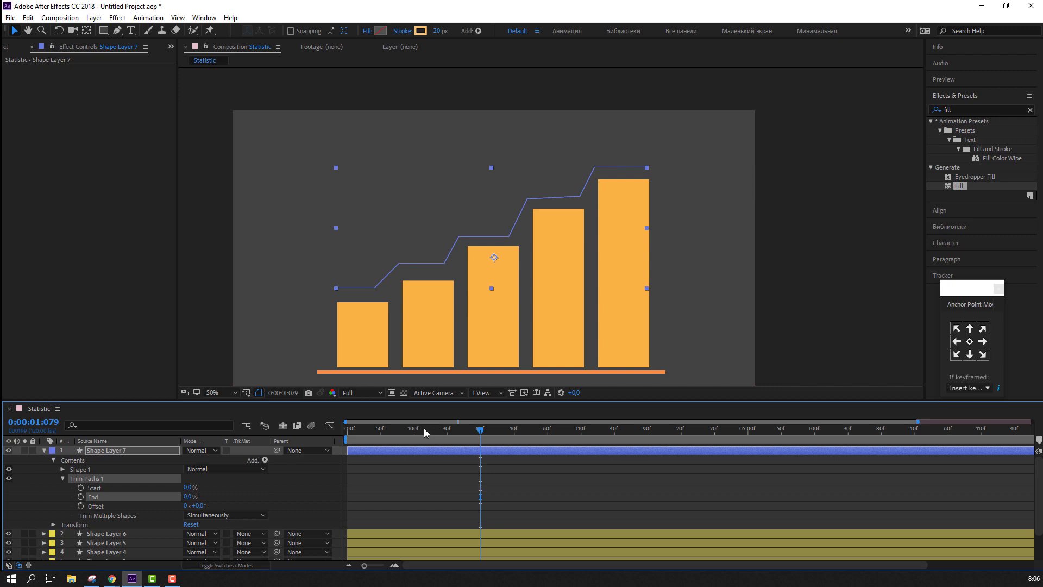
pyautogui.moveTo(423, 428); pyautogui.dragTo(379, 438)
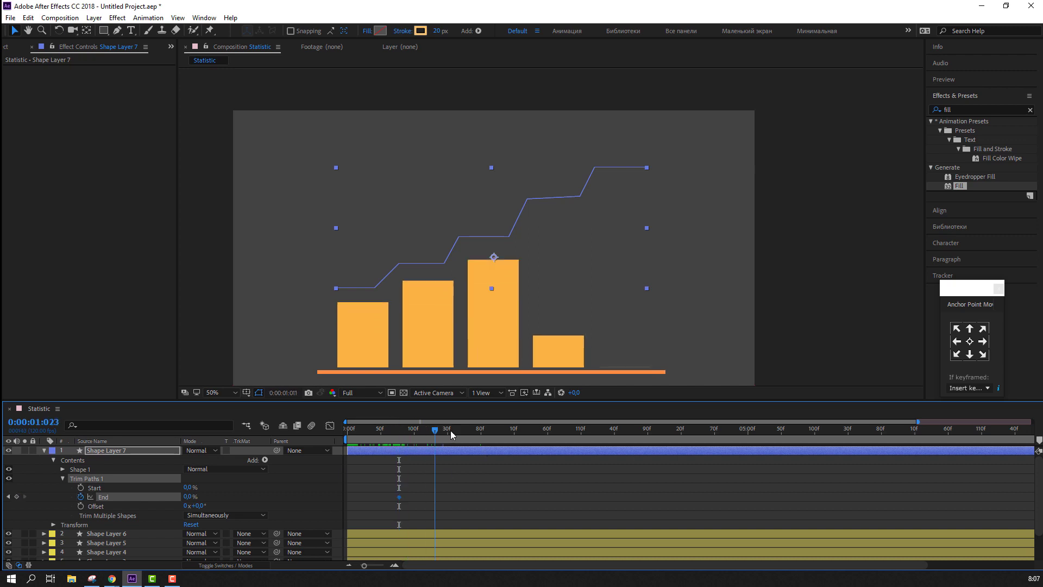
pyautogui.moveTo(407, 438); pyautogui.dragTo(492, 432)
pyautogui.moveTo(189, 496); pyautogui.dragTo(246, 487)
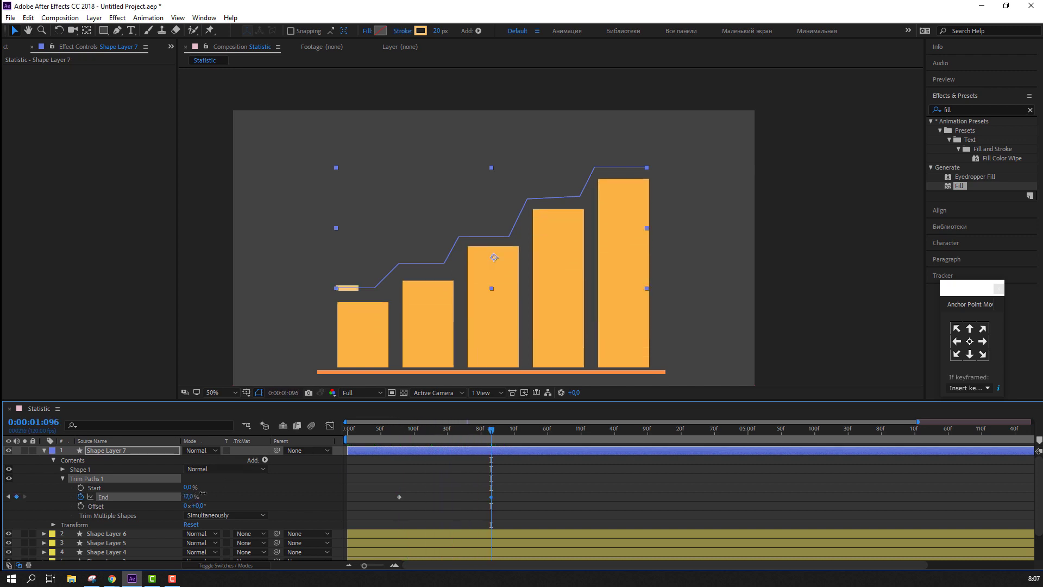
pyautogui.moveTo(492, 432)
pyautogui.mouseDown()
pyautogui.moveTo(387, 433)
pyautogui.moveTo(497, 433)
pyautogui.mouseUp()
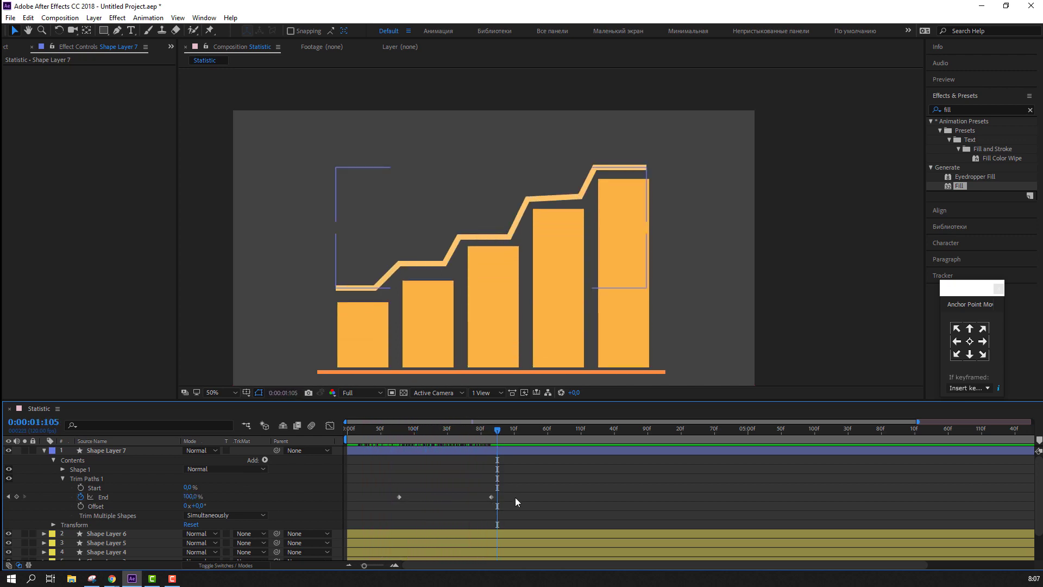
# - Apply Easy Ease to both End keyframes and preview the draw-on from the start
pyautogui.moveTo(515, 492); pyautogui.dragTo(391, 510)
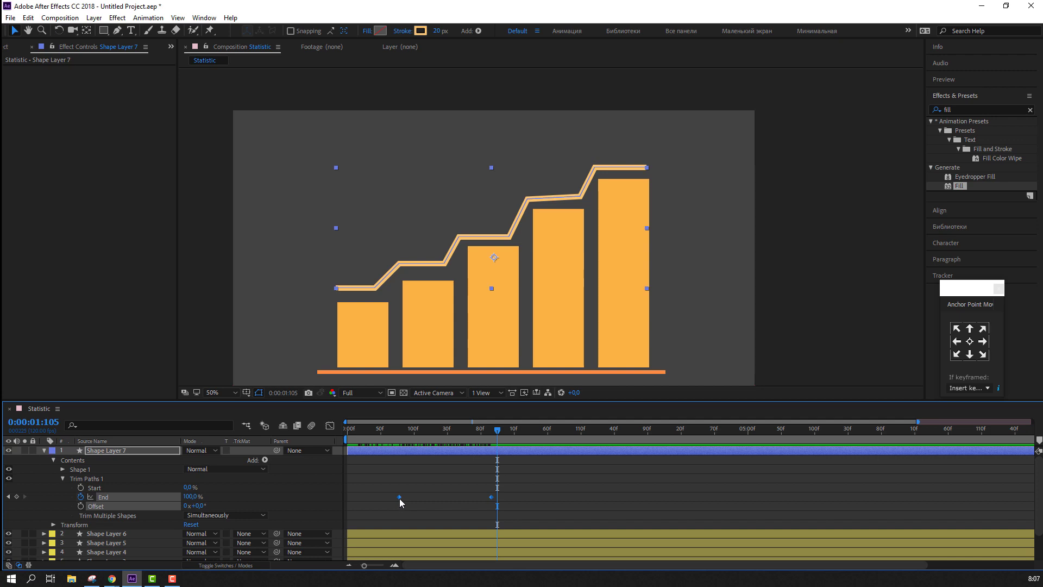
pyautogui.rightClick(399, 498)
pyautogui.moveTo(451, 489)
pyautogui.click(570, 434)
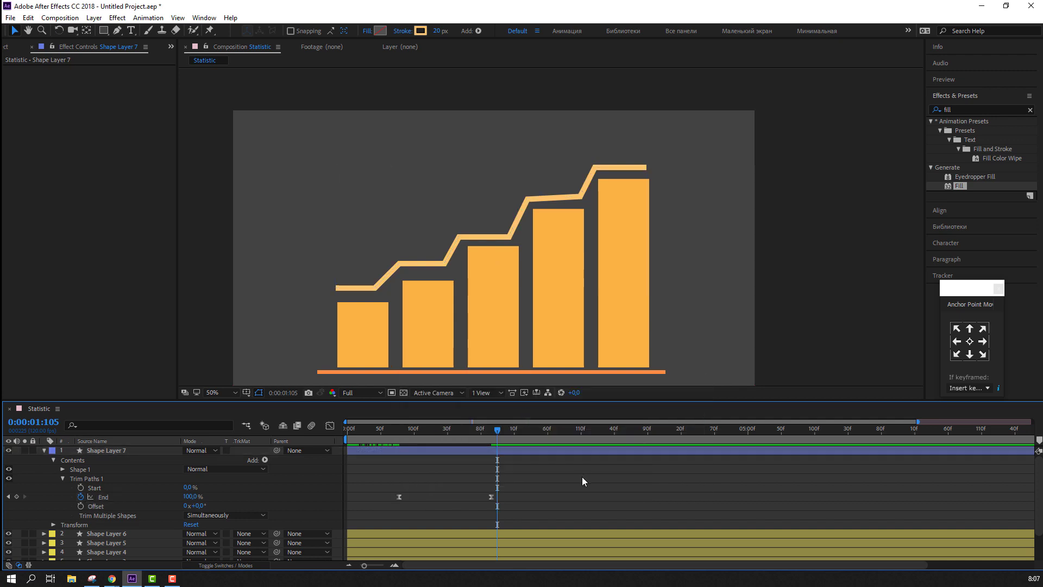
pyautogui.press('space')
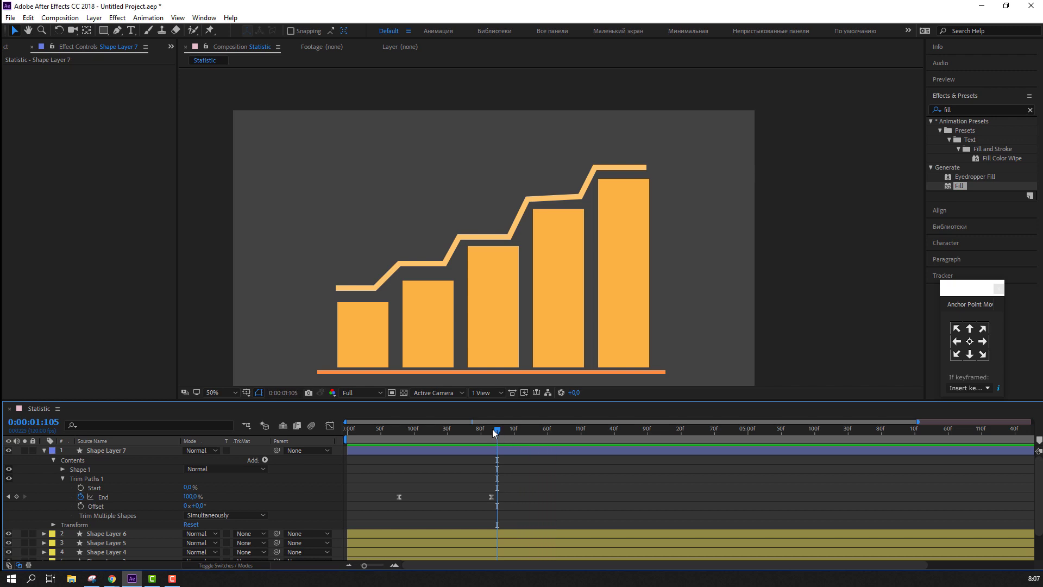
pyautogui.moveTo(495, 433); pyautogui.dragTo(347, 433)
pyautogui.press('space')
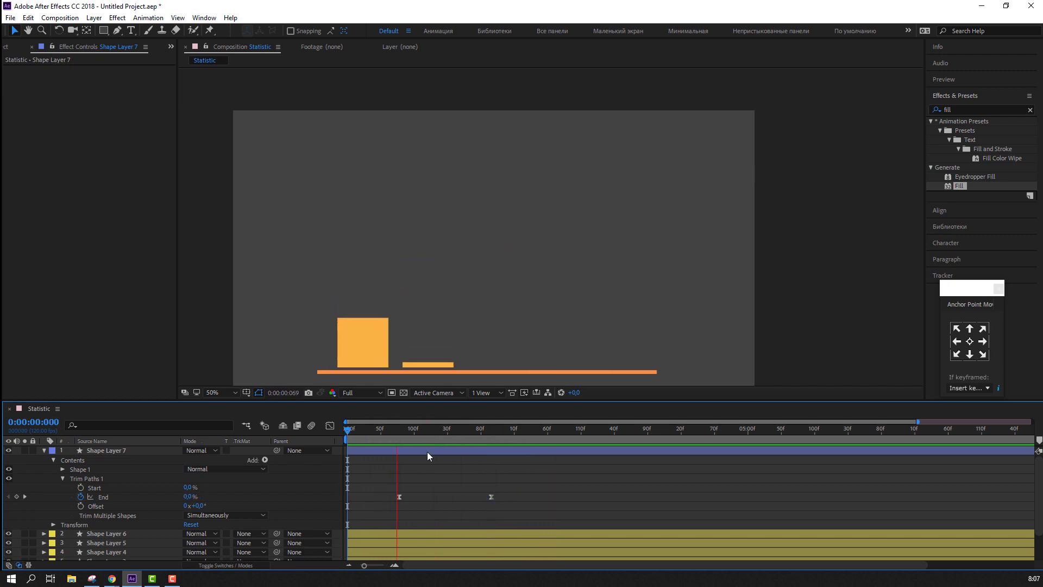
# - Stop playback, collapse Shape Layer 7, and move the playhead to about 2 seconds
pyautogui.press('space')
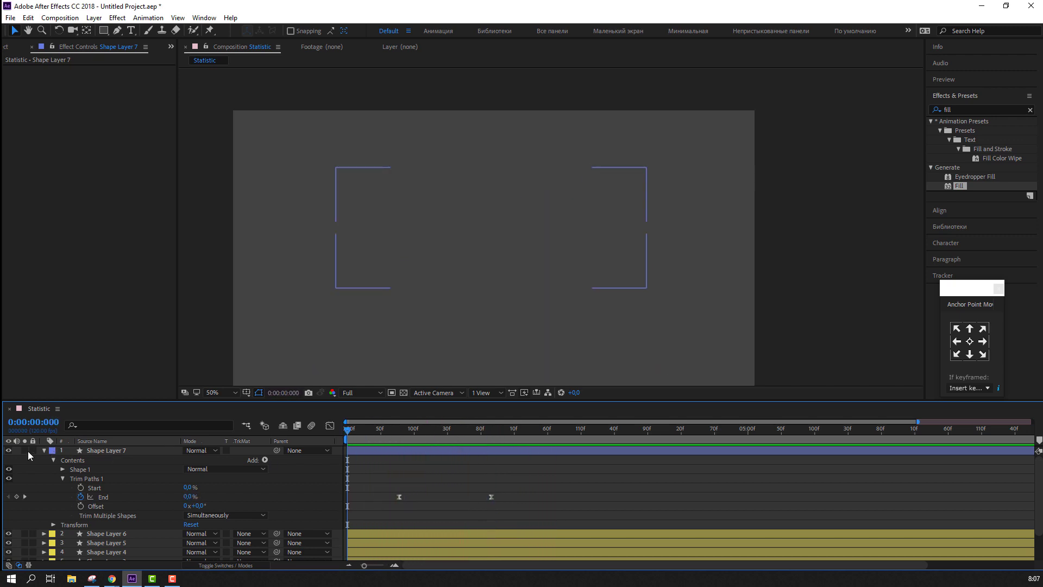
pyautogui.click(43, 450)
pyautogui.moveTo(364, 428); pyautogui.dragTo(522, 430)
pyautogui.moveTo(390, 314); pyautogui.dragTo(407, 231)
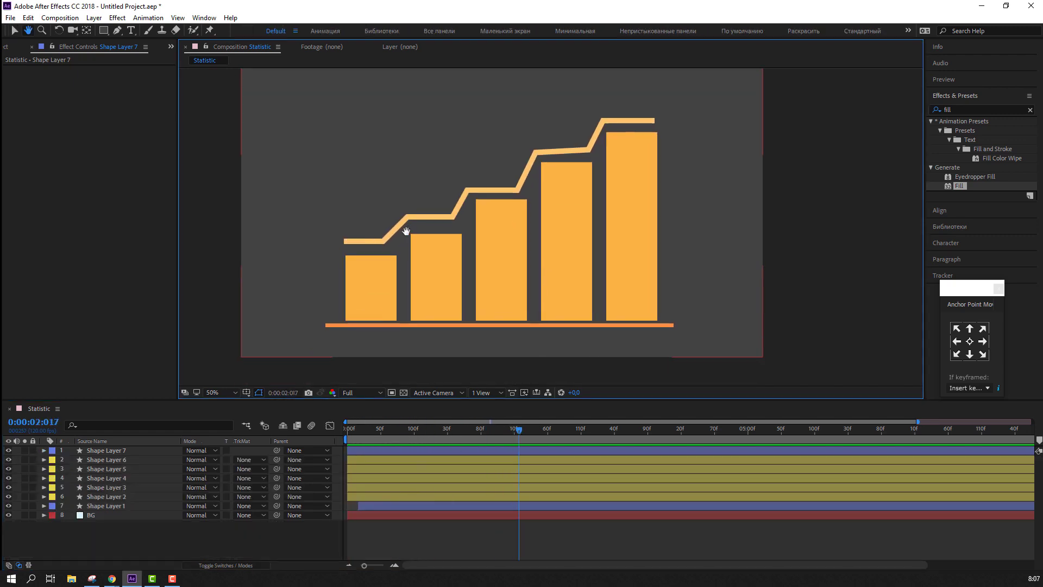
# - Create a '2016' text label under the first bar at 44 px in Regular weight
pyautogui.click(130, 31)
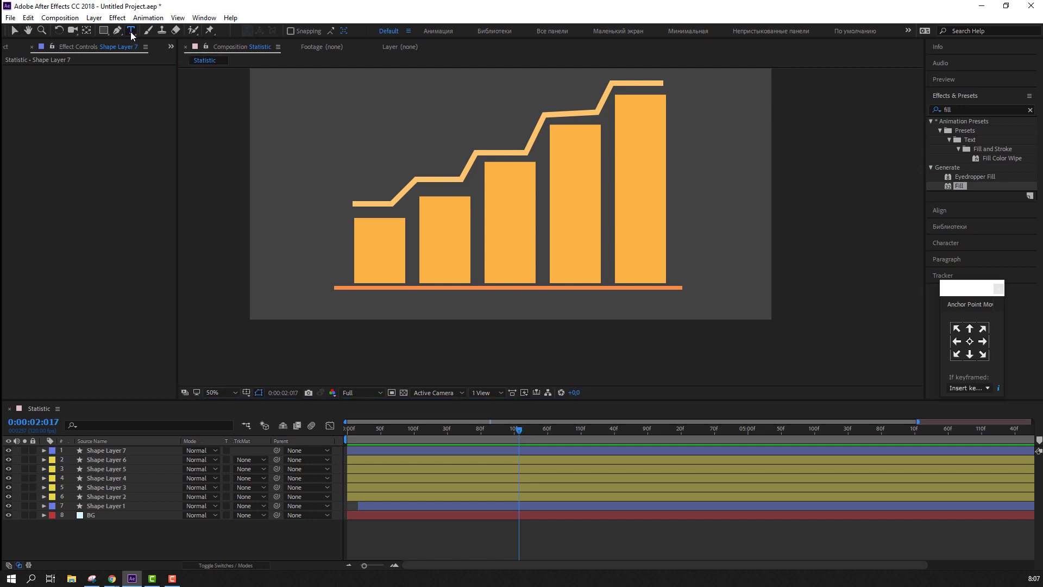
pyautogui.scroll(2, 527, 259)
pyautogui.moveTo(268, 328); pyautogui.dragTo(446, 267)
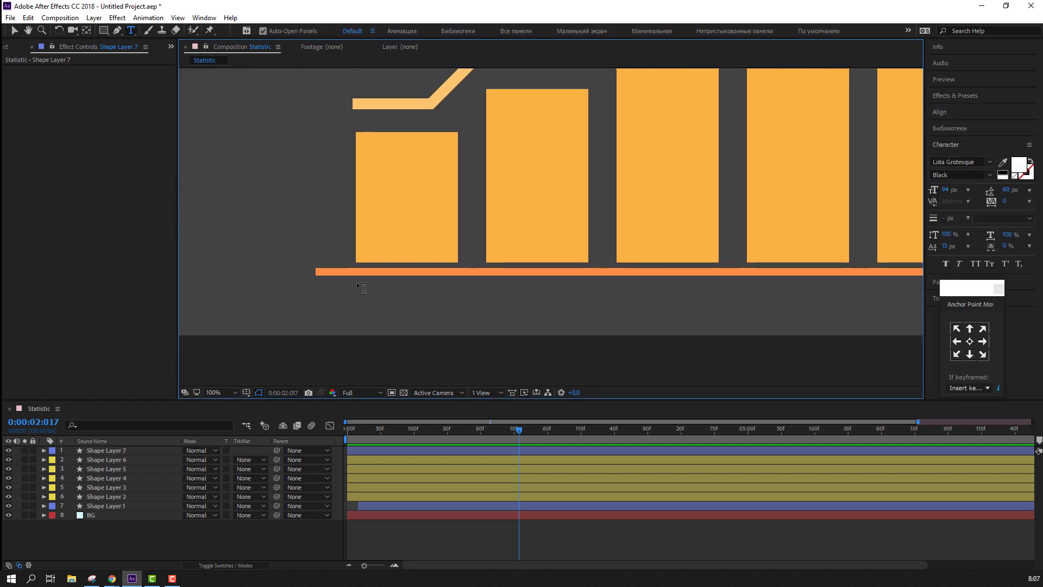
pyautogui.moveTo(357, 283); pyautogui.dragTo(454, 303)
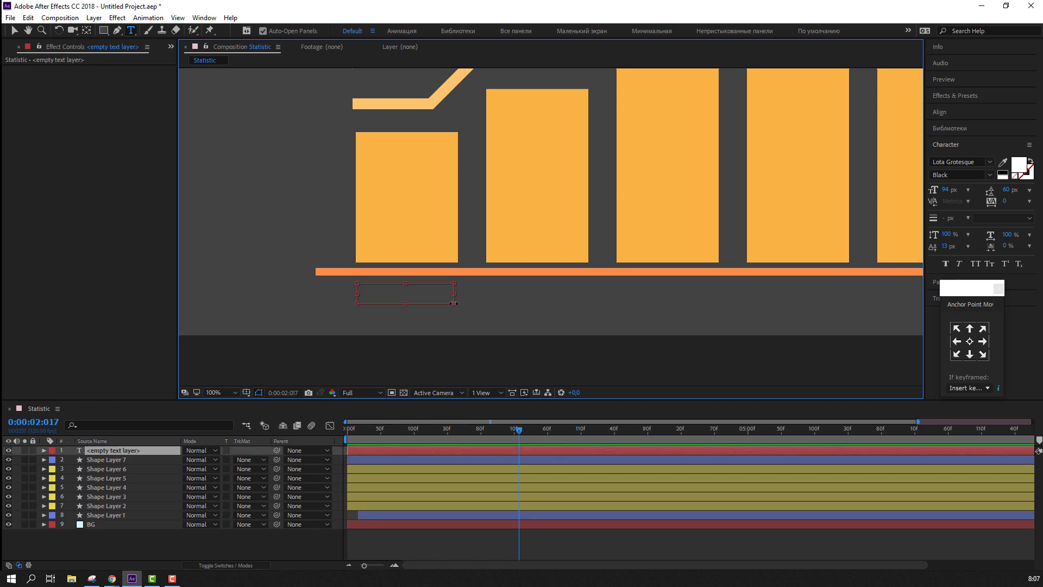
pyautogui.write('2016')
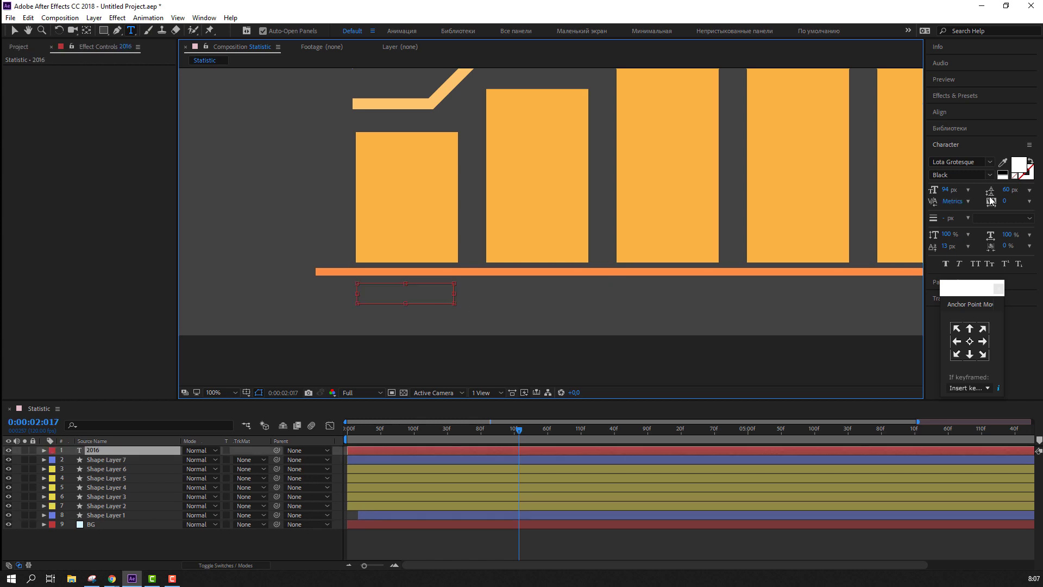
pyautogui.moveTo(946, 190); pyautogui.dragTo(920, 189)
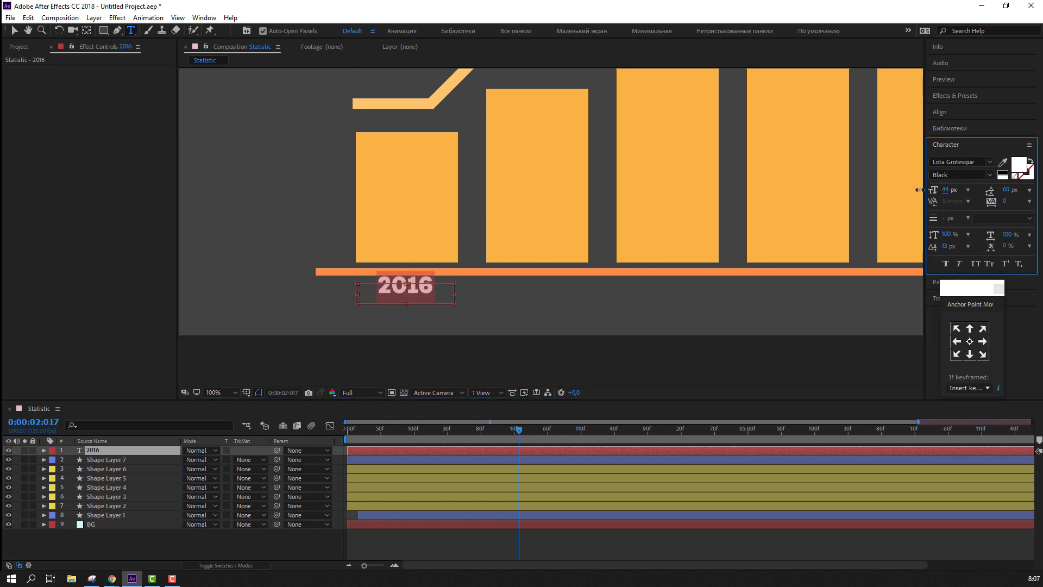
pyautogui.click(989, 175)
pyautogui.click(958, 187)
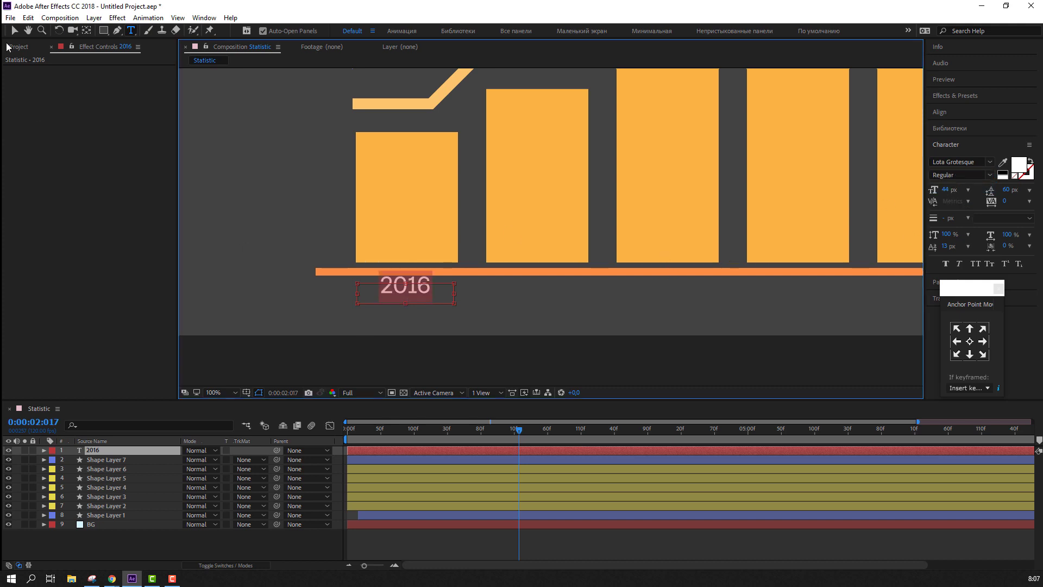
# - Colour the 2016 label with the bars' orange, position it under the first bar, and duplicate it
pyautogui.click(16, 32)
pyautogui.moveTo(415, 287); pyautogui.dragTo(415, 293)
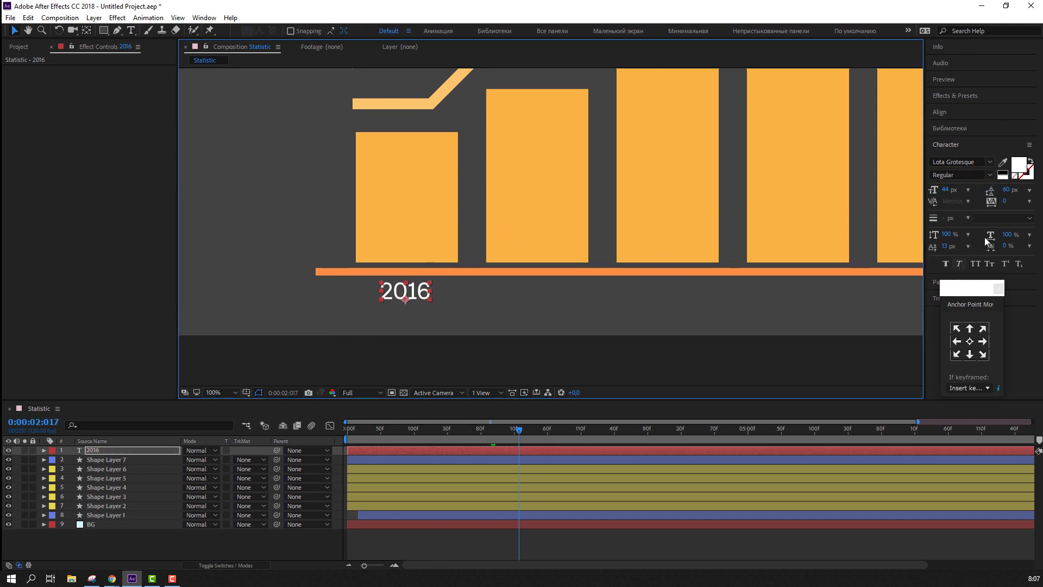
pyautogui.click(1003, 162)
pyautogui.click(418, 233)
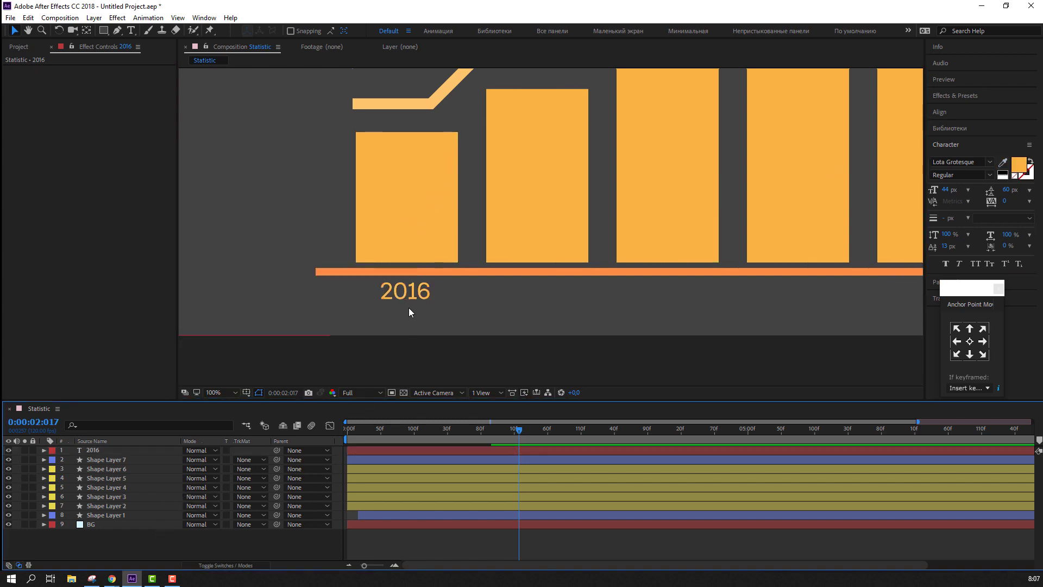
pyautogui.moveTo(402, 292); pyautogui.dragTo(405, 293)
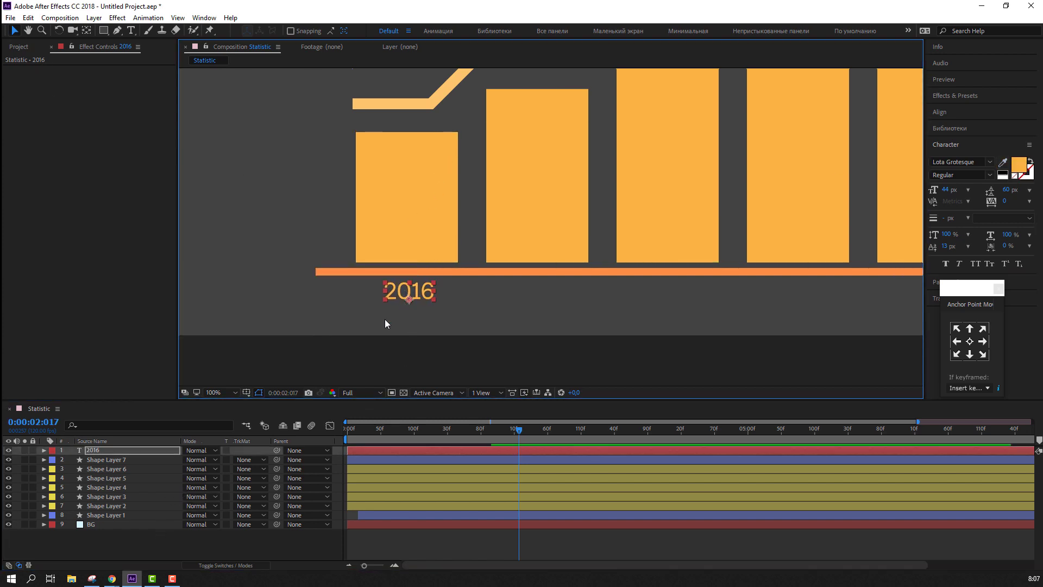
pyautogui.hotkey('ctrl', 'd')
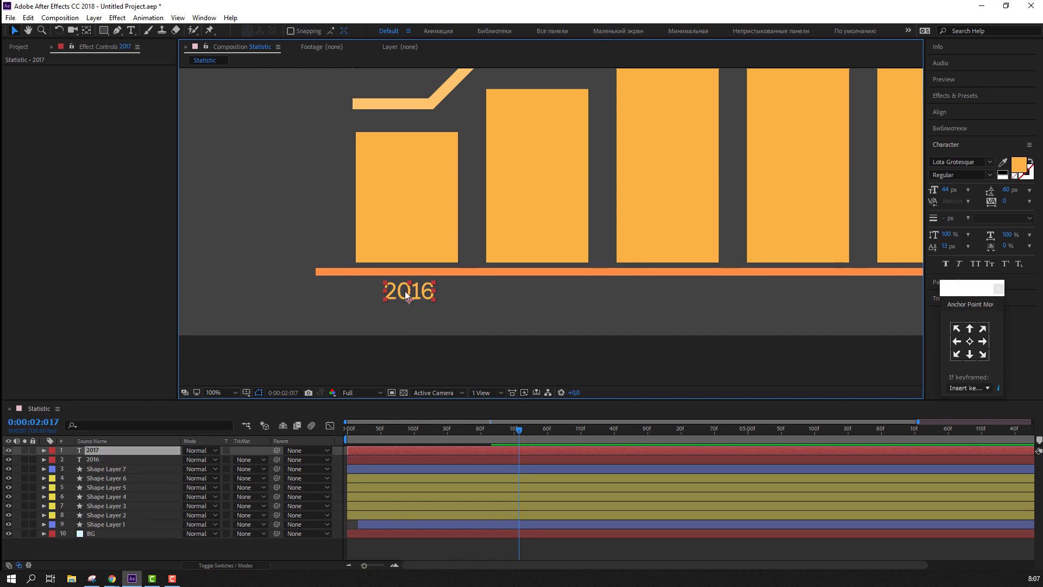
# - Move the copied label under the second bar and change its text to 2017
pyautogui.moveTo(406, 294); pyautogui.dragTo(526, 295)
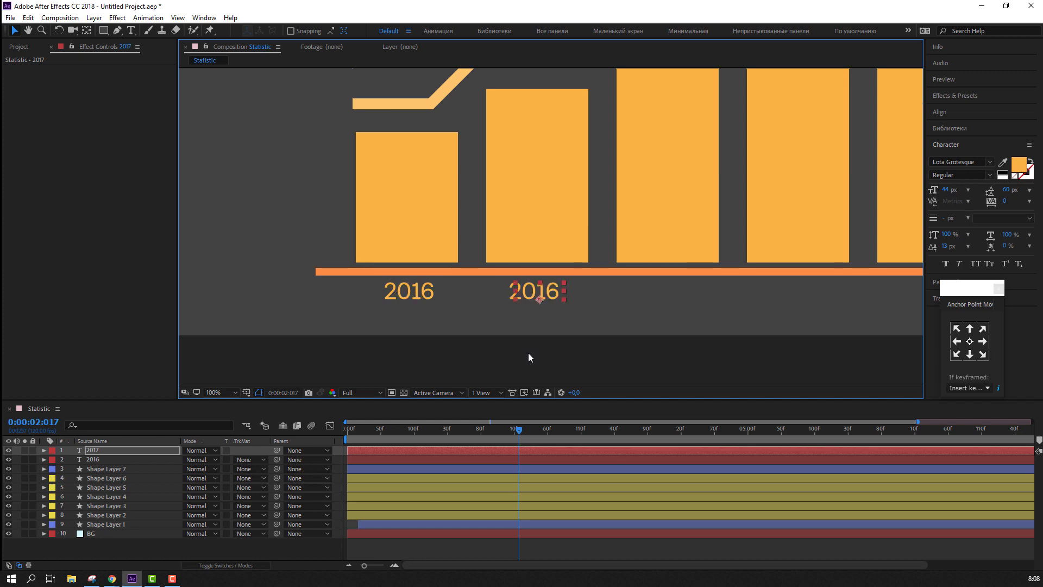
pyautogui.doubleClick(546, 292)
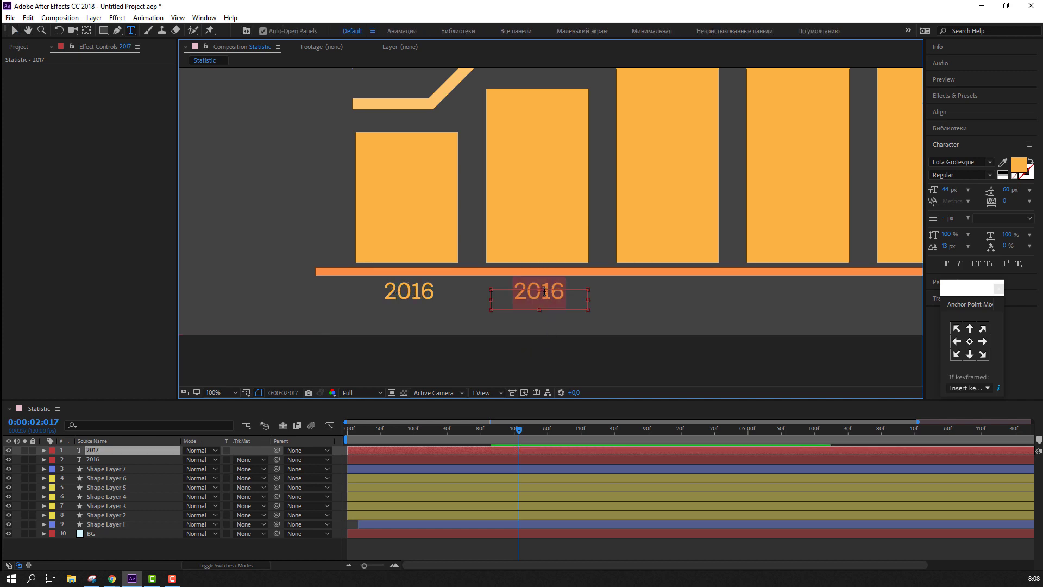
pyautogui.press('BackSpace')
pyautogui.write('20')
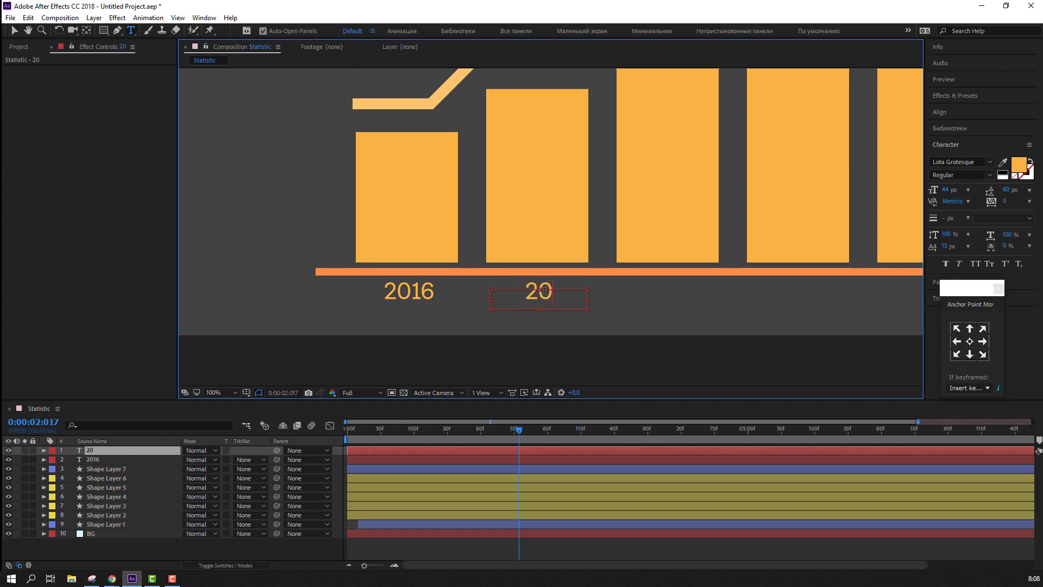
pyautogui.write('17')
pyautogui.click(14, 31)
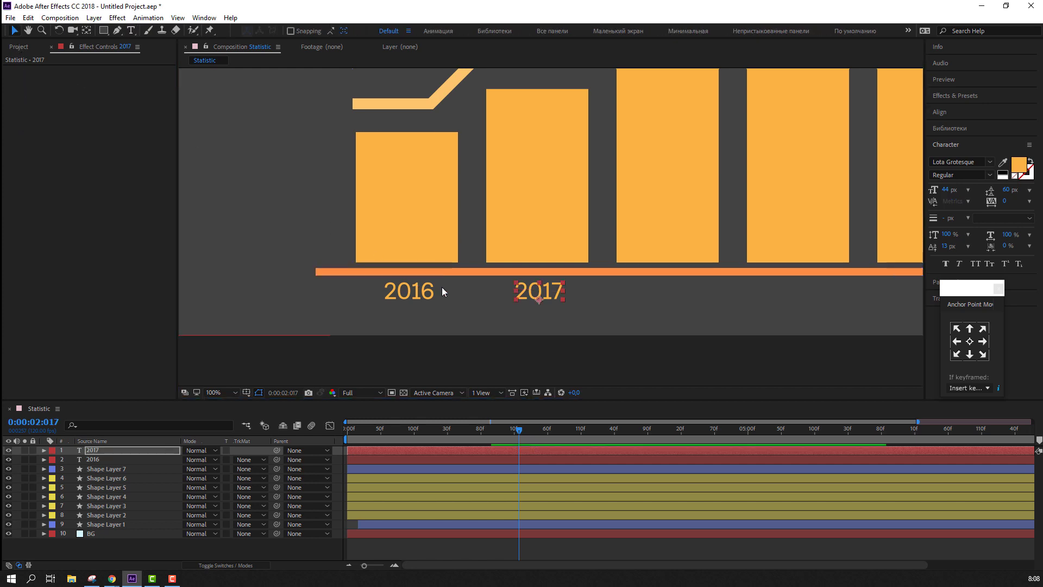
# - Duplicate the label, nudge it under the third bar, and retype it as 2018
pyautogui.hotkey('ctrl', 'd')
pyautogui.moveTo(598, 315); pyautogui.dragTo(526, 313)
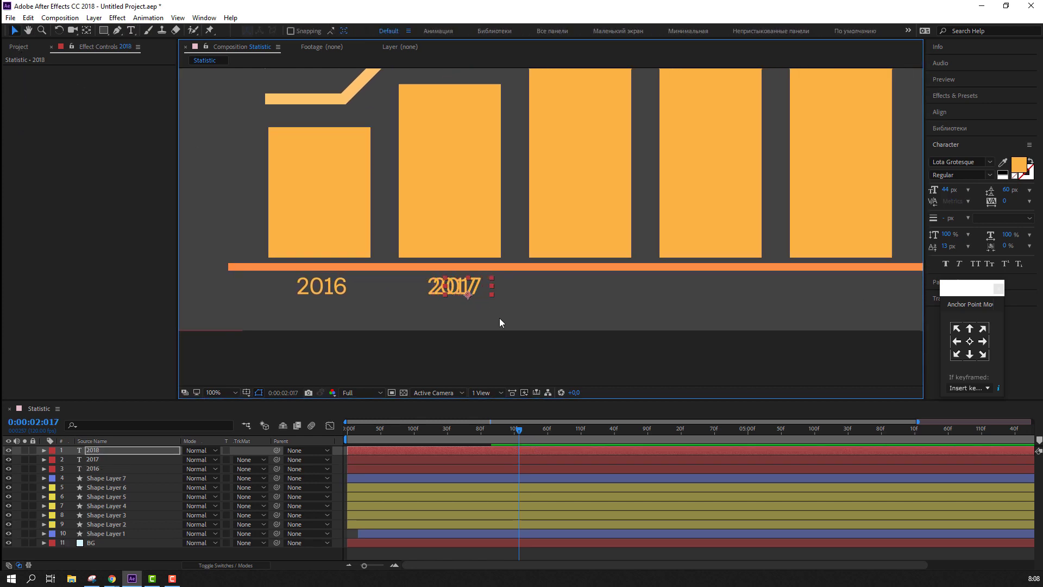
pyautogui.hotkey('shift', 'Right')
pyautogui.hotkey('shift', 'Right')
pyautogui.hotkey('shift', 'Right')
pyautogui.hotkey('shift', 'Right')
pyautogui.hotkey('shift', 'Right')
pyautogui.hotkey('shift', 'Right')
pyautogui.hotkey('shift', 'Right')
pyautogui.hotkey('shift', 'Right')
pyautogui.hotkey('shift', 'Right')
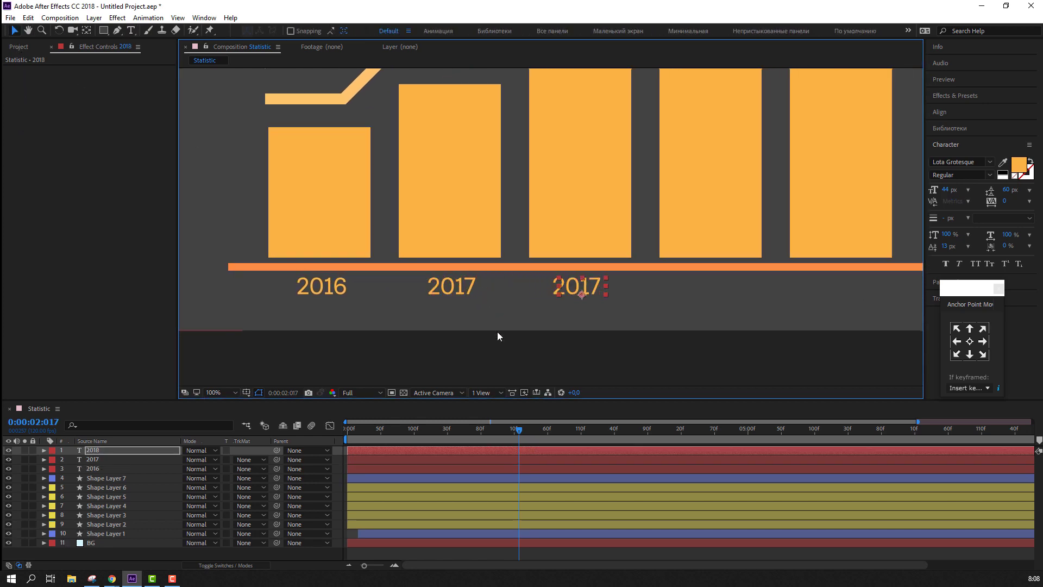
pyautogui.doubleClick(582, 284)
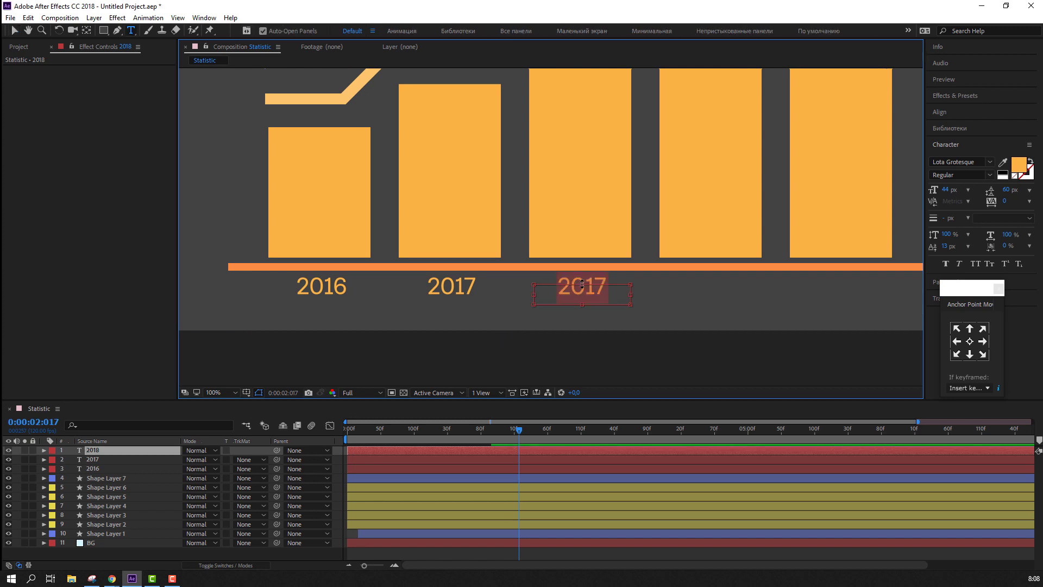
pyautogui.write('2018')
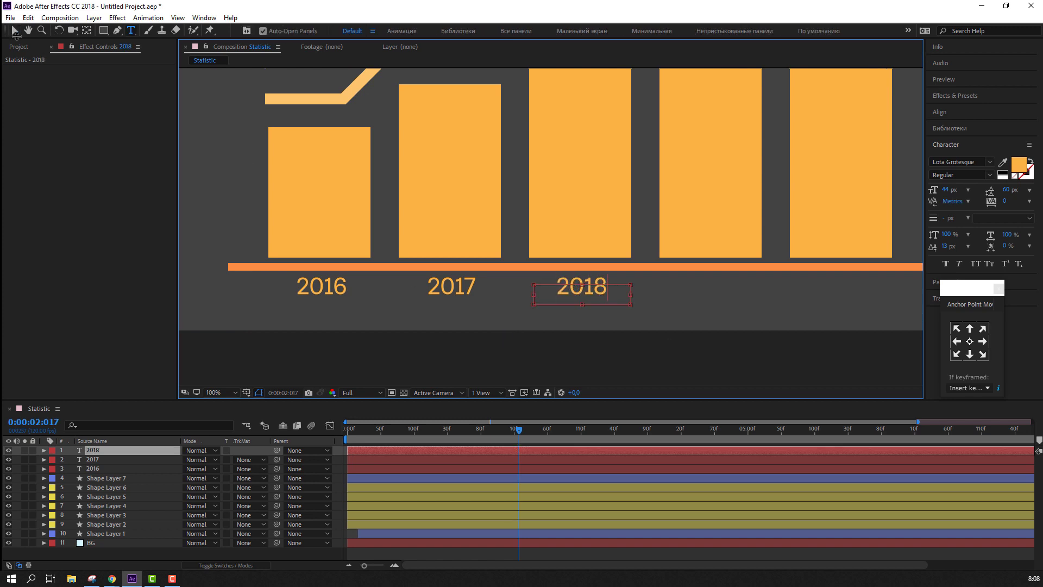
pyautogui.click(19, 32)
# - Duplicate the 2018 label, nudge it under the fourth bar, and retype it as 2019
pyautogui.moveTo(744, 222); pyautogui.dragTo(672, 224)
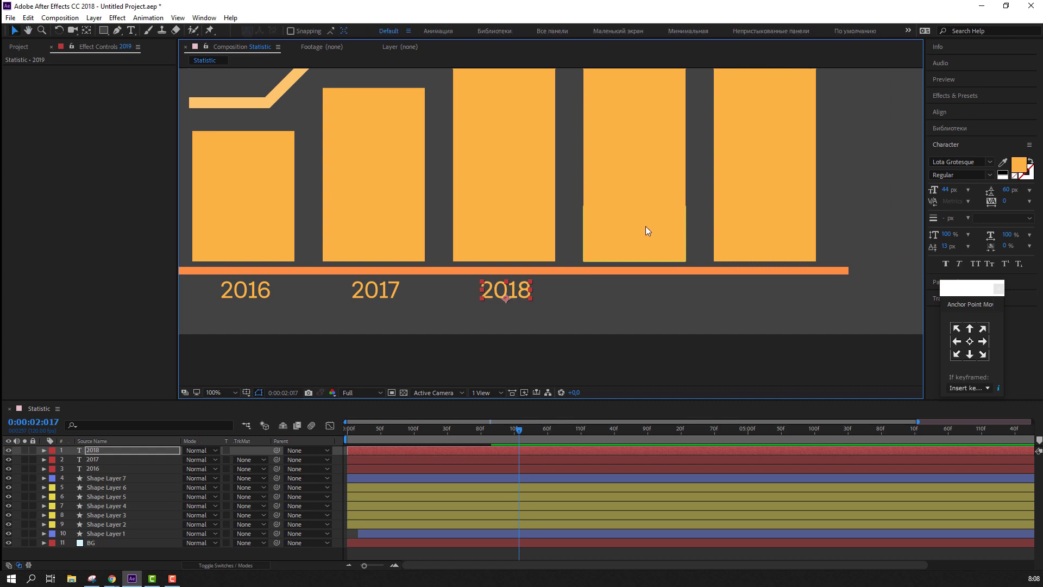
pyautogui.hotkey('ctrl', 'd')
pyautogui.hotkey('shift', 'Down')
pyautogui.hotkey('shift', 'Down')
pyautogui.hotkey('shift', 'Up')
pyautogui.hotkey('shift', 'Up')
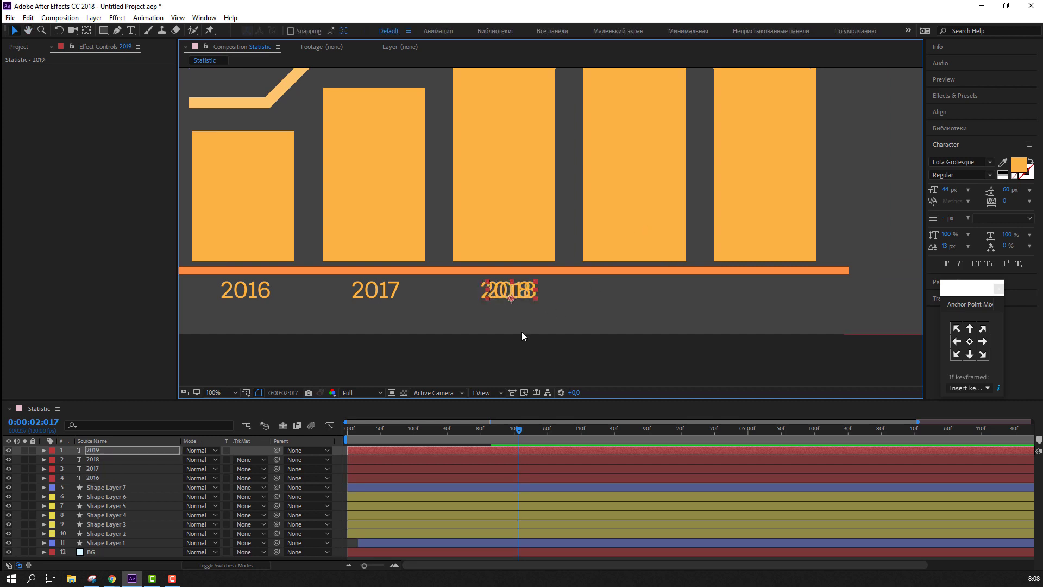
pyautogui.hotkey('shift', 'Right')
pyautogui.hotkey('shift', 'Right')
pyautogui.hotkey('shift', 'Right')
pyautogui.hotkey('shift', 'Right')
pyautogui.hotkey('shift', 'Right')
pyautogui.hotkey('shift', 'Right')
pyautogui.hotkey('shift', 'Right')
pyautogui.hotkey('shift', 'Right')
pyautogui.hotkey('shift', 'Right')
pyautogui.hotkey('shift', 'Right')
pyautogui.hotkey('shift', 'Right')
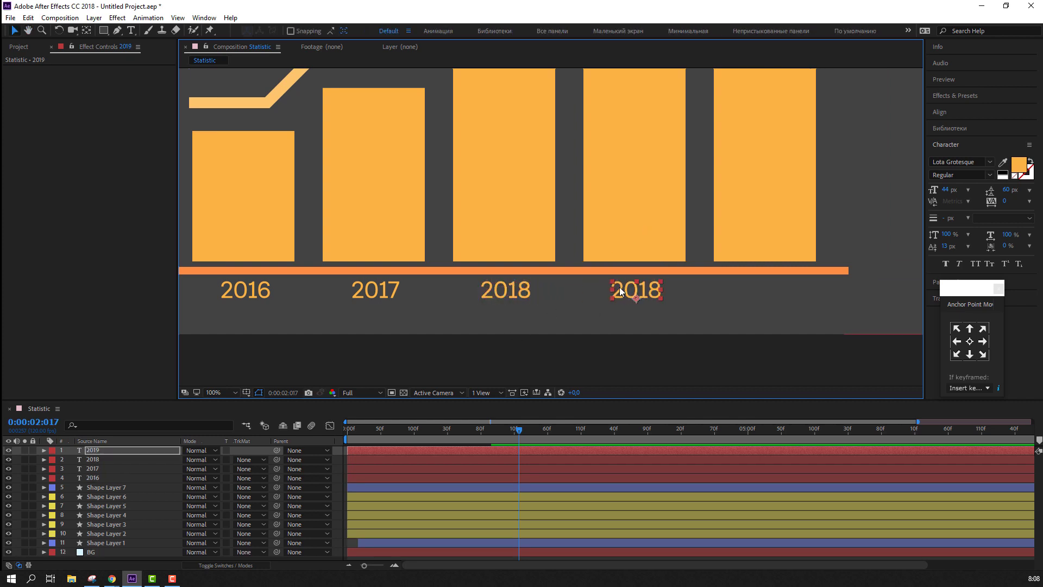
pyautogui.doubleClick(637, 289)
pyautogui.write('201')
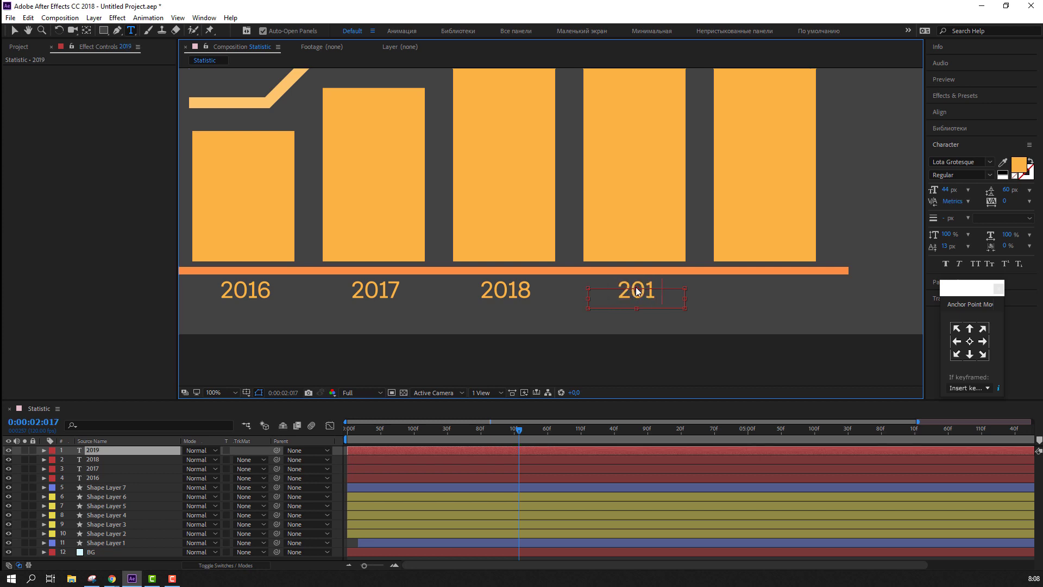
pyautogui.write('9')
pyautogui.click(15, 31)
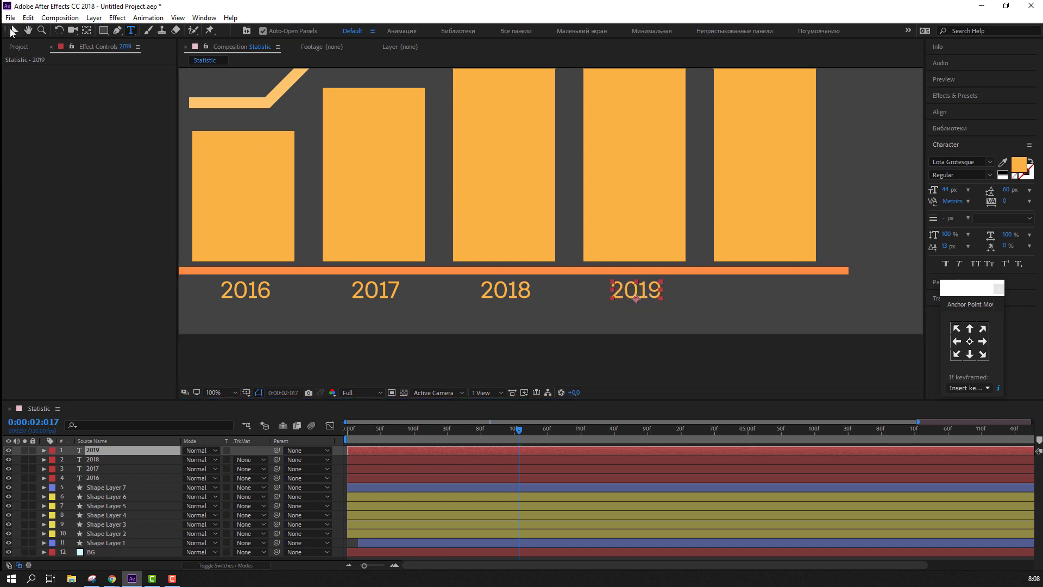
# - Duplicate the 2019 label, nudge it under the fifth bar, and retype it as 2020
pyautogui.click(87, 450)
pyautogui.hotkey('ctrl', 'd')
pyautogui.hotkey('shift', 'Right')
pyautogui.hotkey('shift', 'Right')
pyautogui.hotkey('shift', 'Right')
pyautogui.hotkey('shift', 'Right')
pyautogui.hotkey('shift', 'Right')
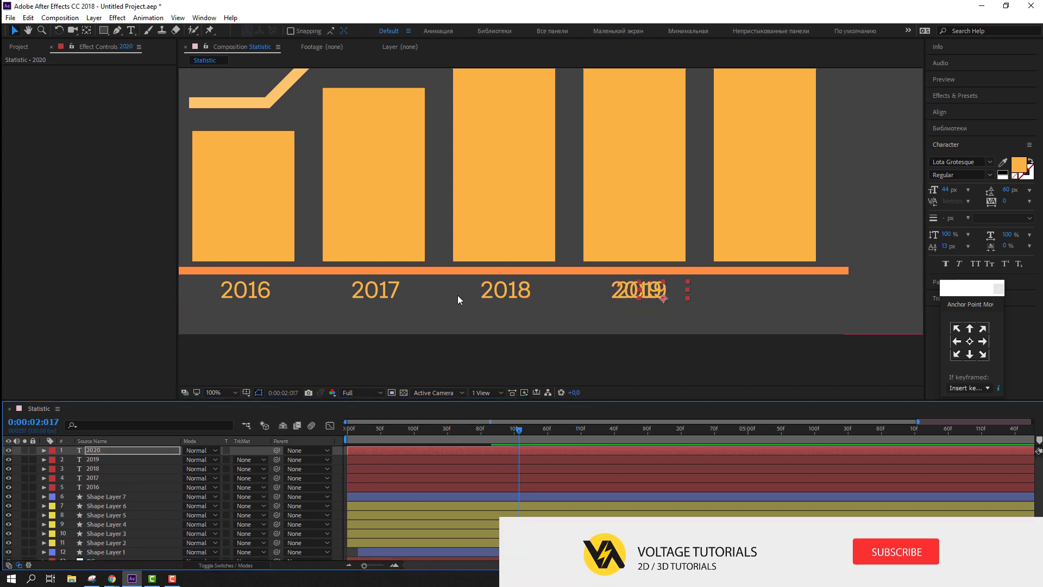
pyautogui.hotkey('shift', 'Right')
pyautogui.hotkey('shift', 'Right')
pyautogui.hotkey('shift', 'Right')
pyautogui.hotkey('shift', 'Right')
pyautogui.hotkey('shift', 'Right')
pyautogui.hotkey('shift', 'Right')
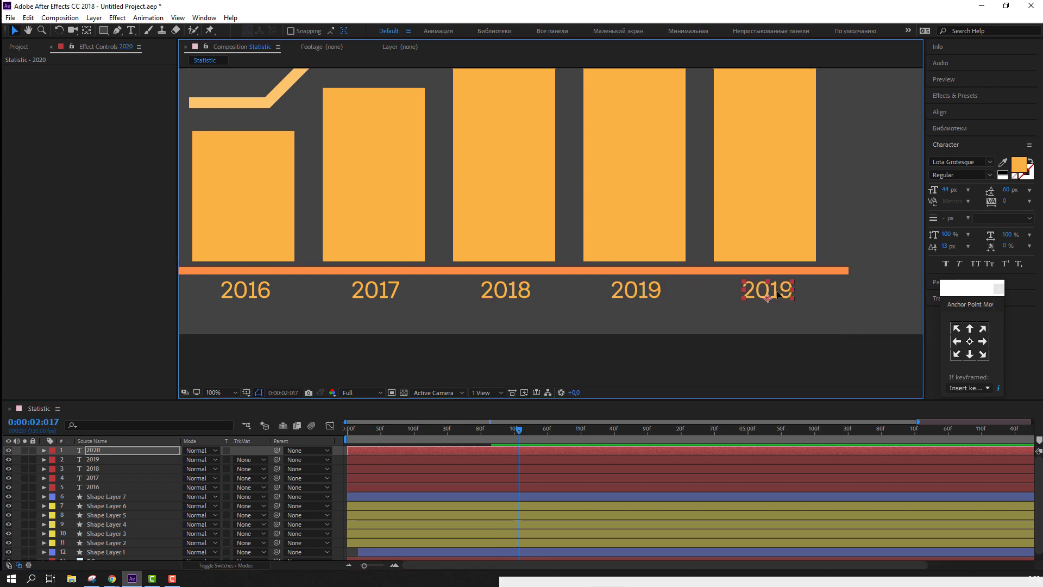
pyautogui.doubleClick(777, 292)
pyautogui.write('2020')
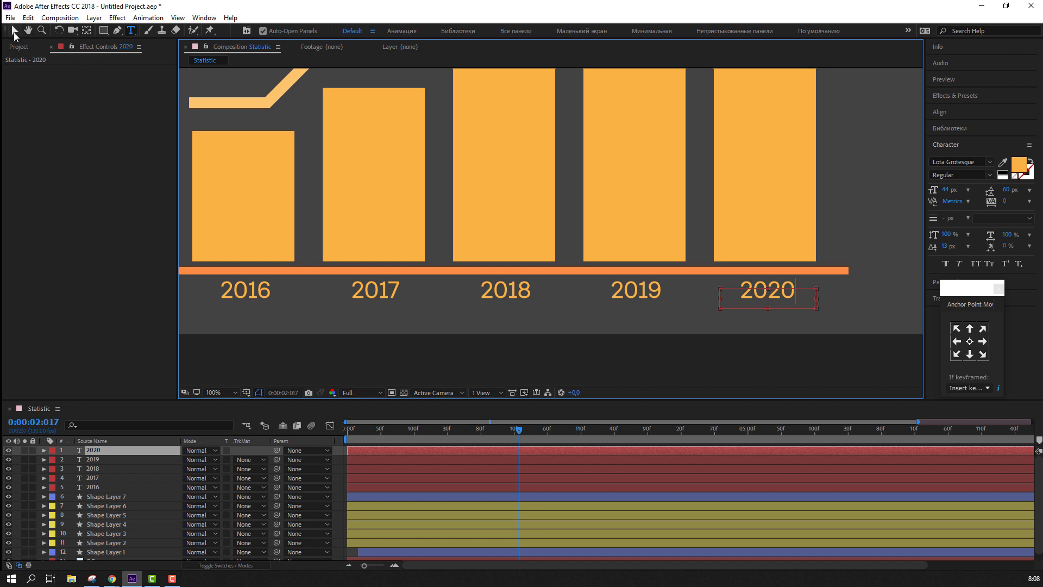
pyautogui.click(14, 32)
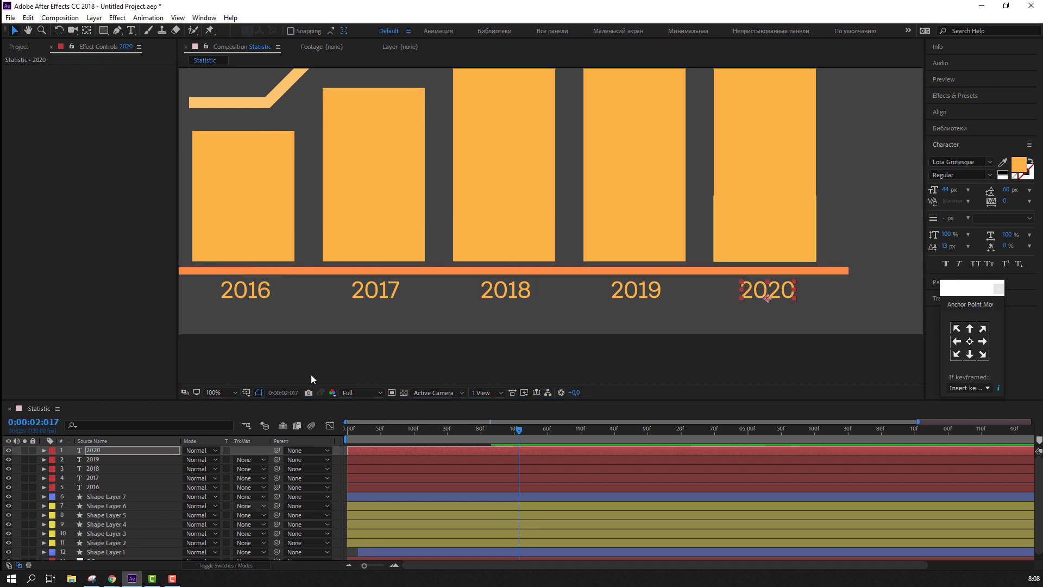
# - Select all five year labels, 2016 through 2020, and return to the first frame
pyautogui.press(',')
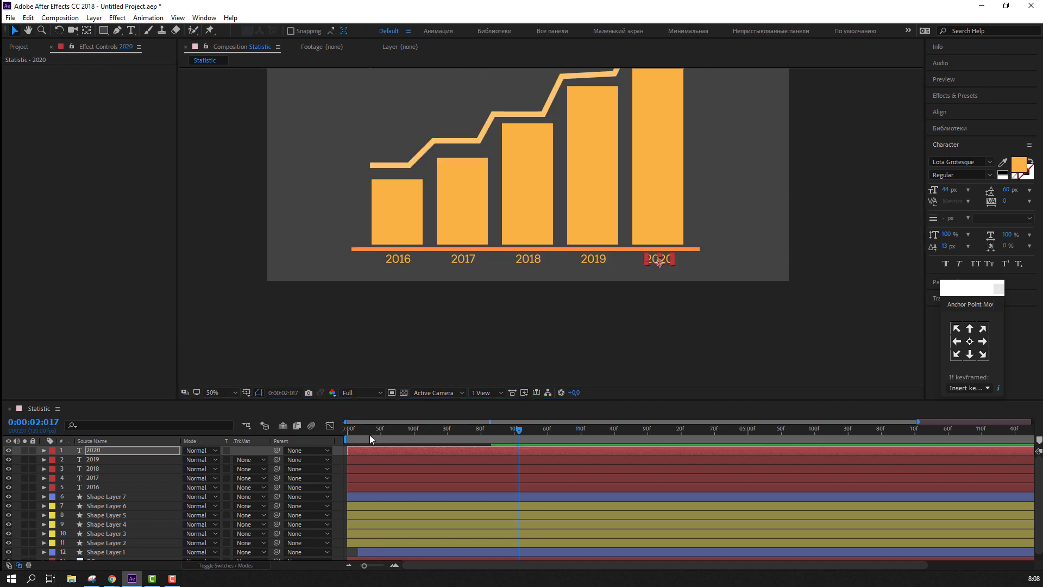
pyautogui.press('.')
pyautogui.moveTo(258, 351); pyautogui.dragTo(328, 350)
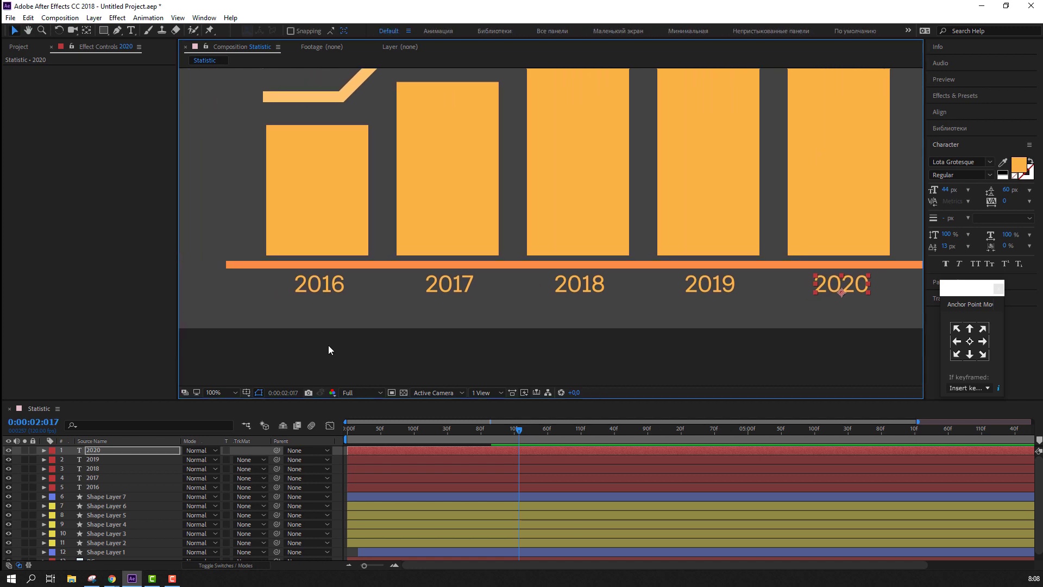
pyautogui.click(324, 291)
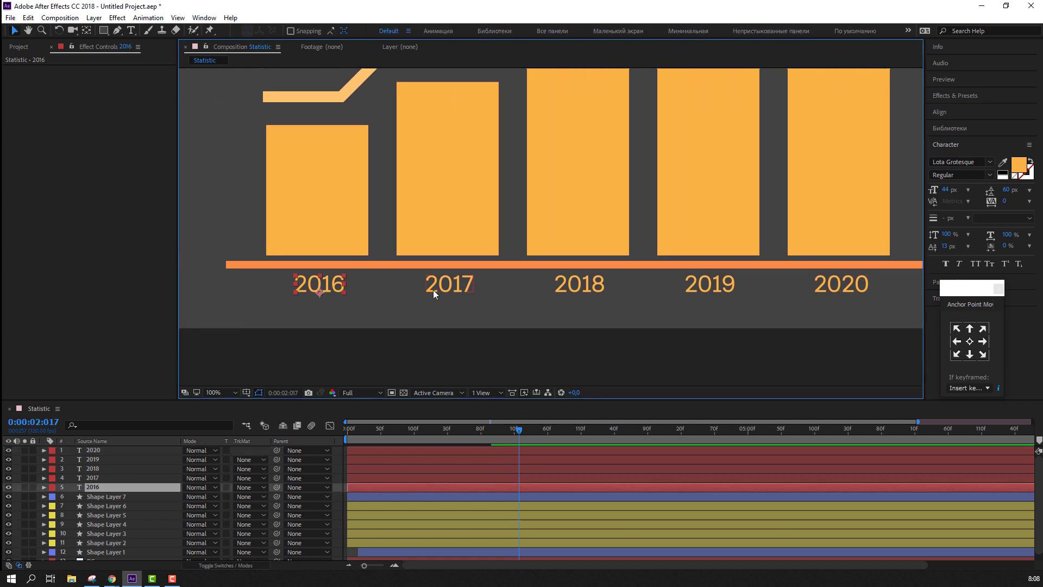
pyautogui.keyDown('shift'); pyautogui.click(446, 283); pyautogui.keyUp('shift')
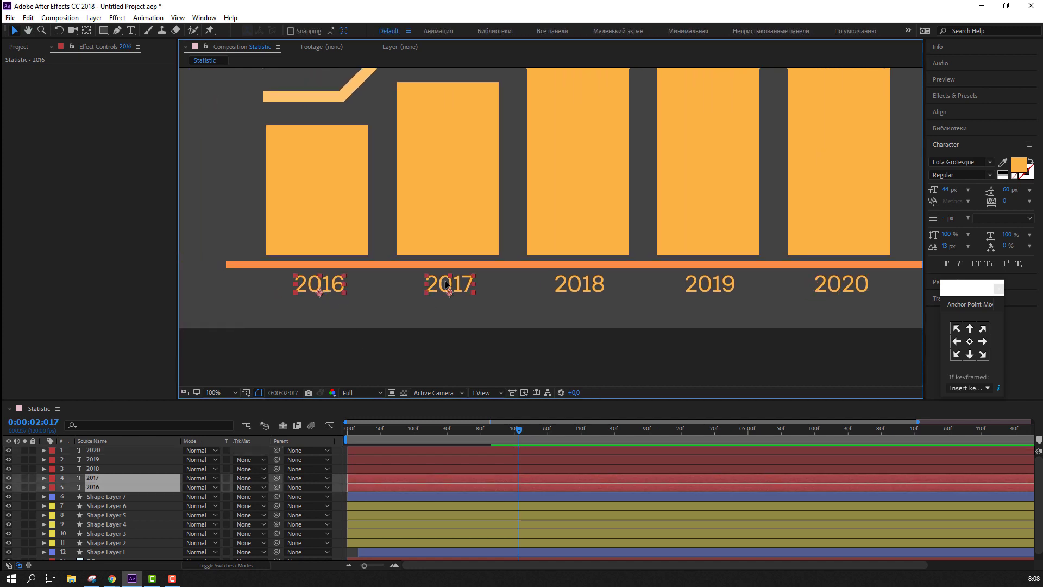
pyautogui.keyDown('shift'); pyautogui.click(588, 282); pyautogui.keyUp('shift')
pyautogui.keyDown('shift'); pyautogui.click(719, 283); pyautogui.keyUp('shift')
pyautogui.keyDown('shift'); pyautogui.click(829, 285); pyautogui.keyUp('shift')
pyautogui.click(398, 430)
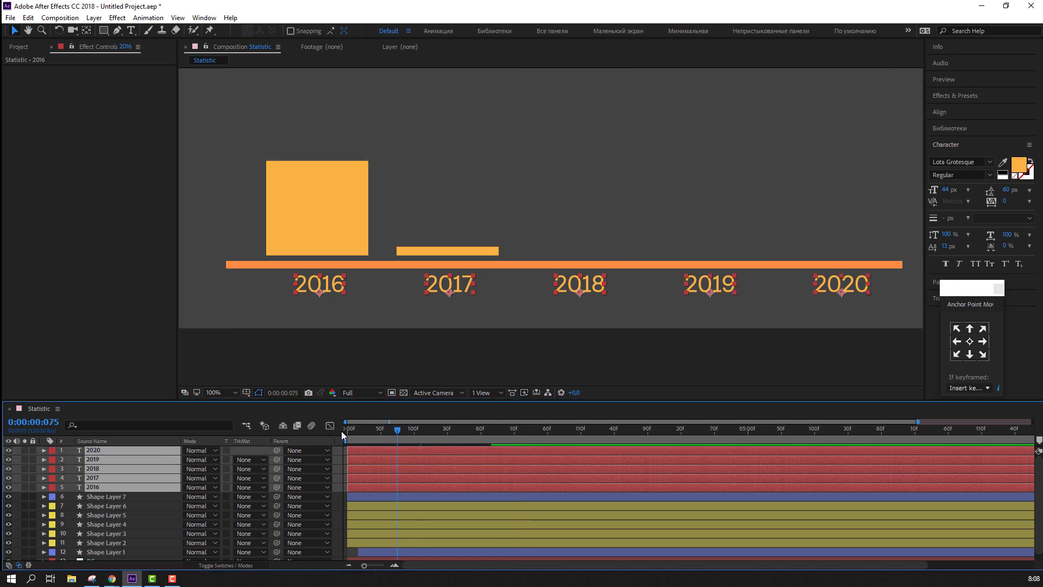
pyautogui.click(342, 433)
# - Keyframe the five labels' opacity so they fade in from 0% at the start, then preview
pyautogui.hotkey('alt', 'shift', 't')
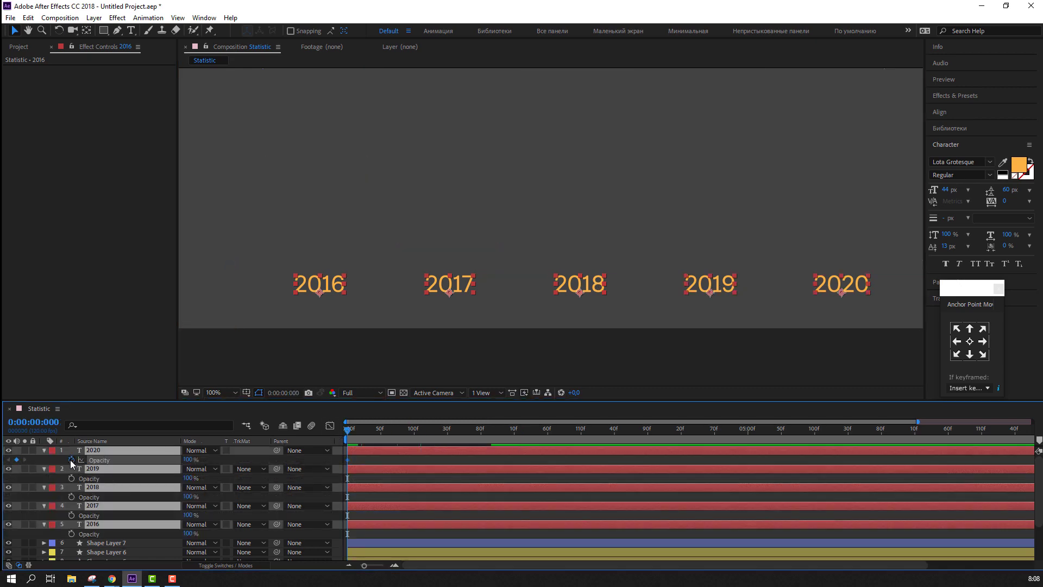
pyautogui.moveTo(357, 431); pyautogui.dragTo(405, 435)
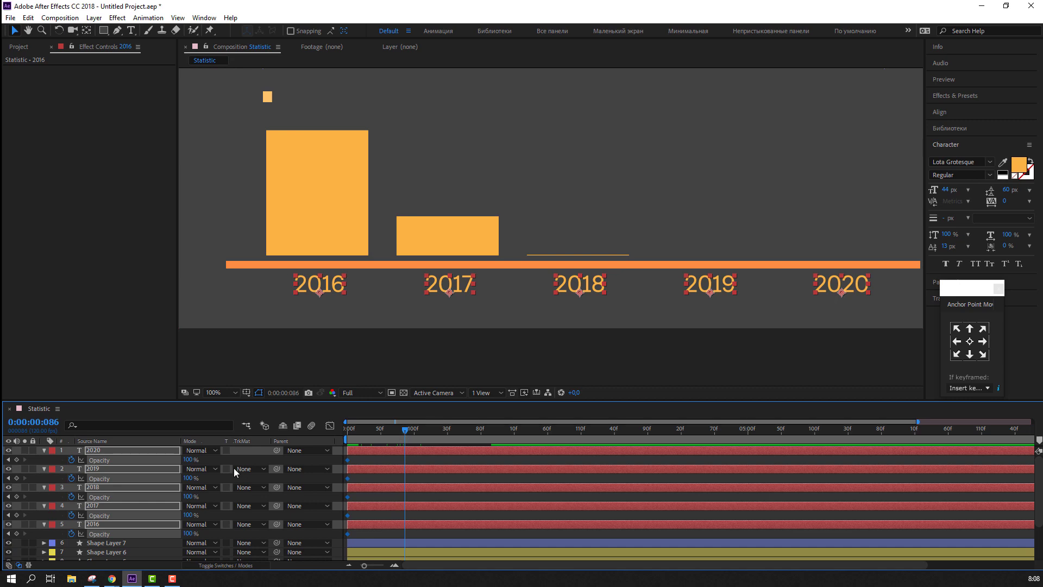
pyautogui.moveTo(348, 463); pyautogui.dragTo(400, 459)
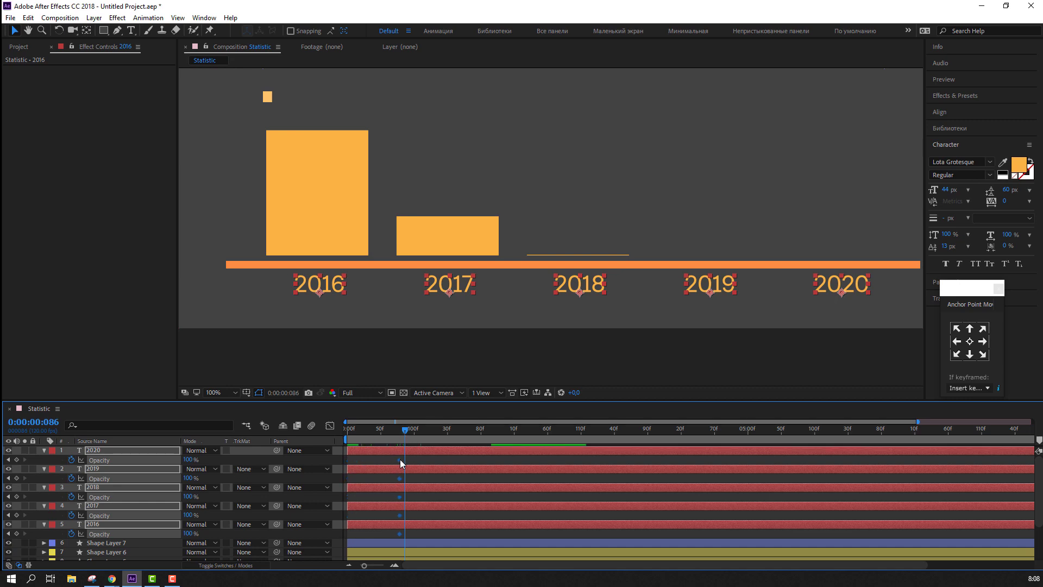
pyautogui.click(385, 430)
pyautogui.moveTo(354, 433); pyautogui.dragTo(197, 463)
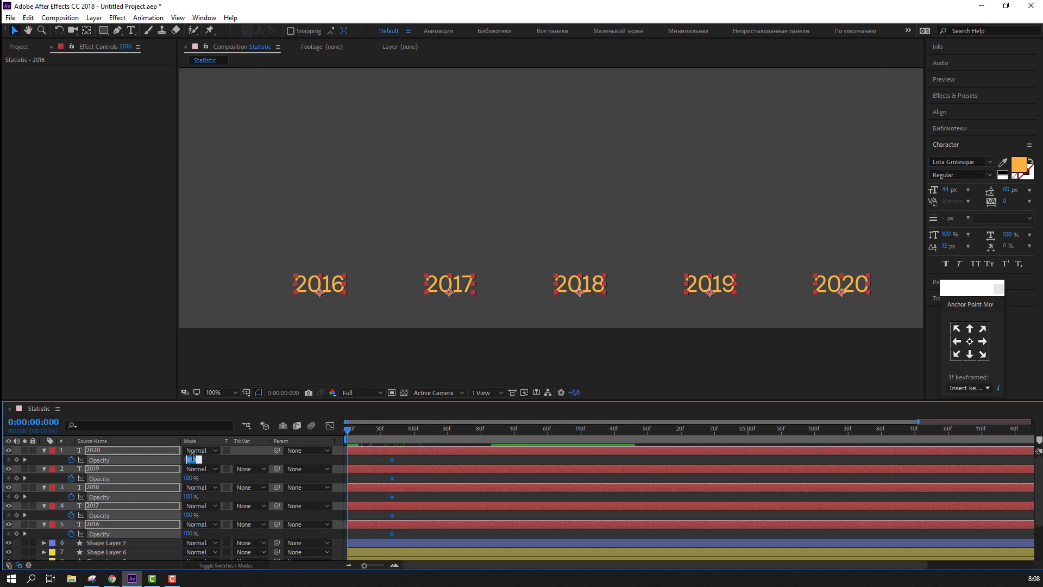
pyautogui.write('0')
pyautogui.press('Return')
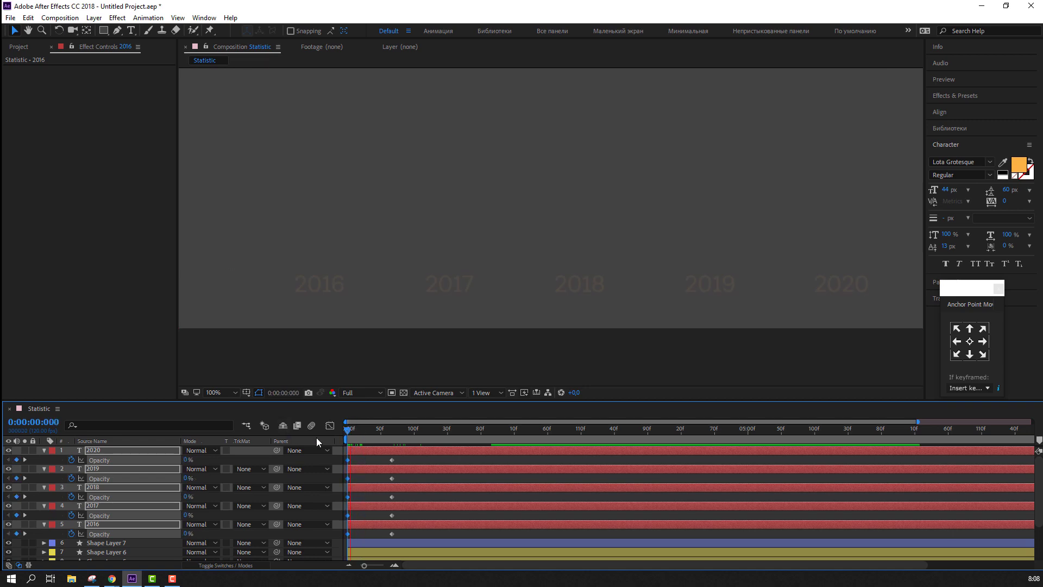
pyautogui.press('space')
# - Deselect the year labels and collapse the 2020 through 2016 label properties
pyautogui.click(399, 459)
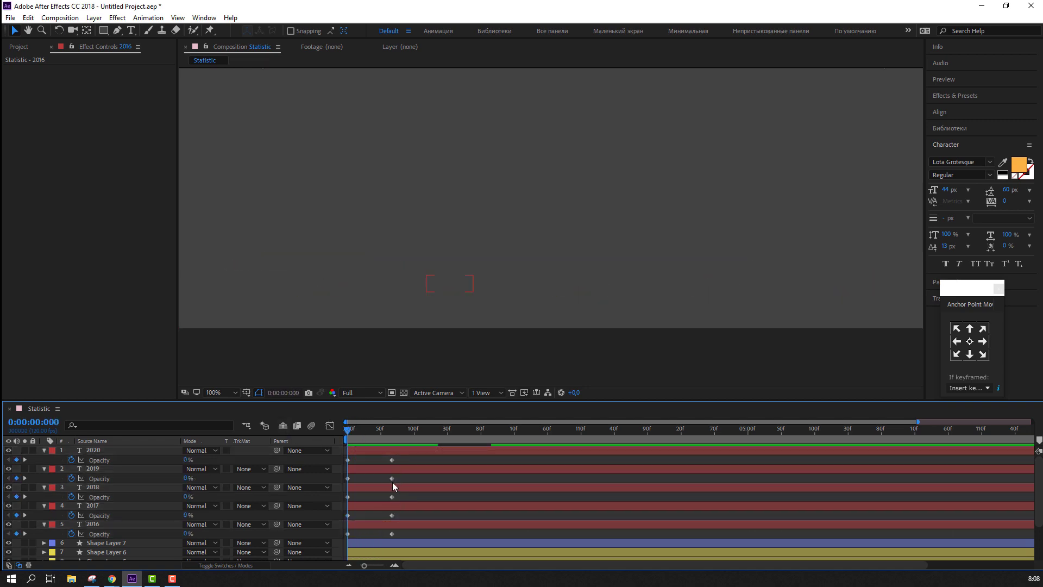
pyautogui.click(43, 450)
pyautogui.click(44, 460)
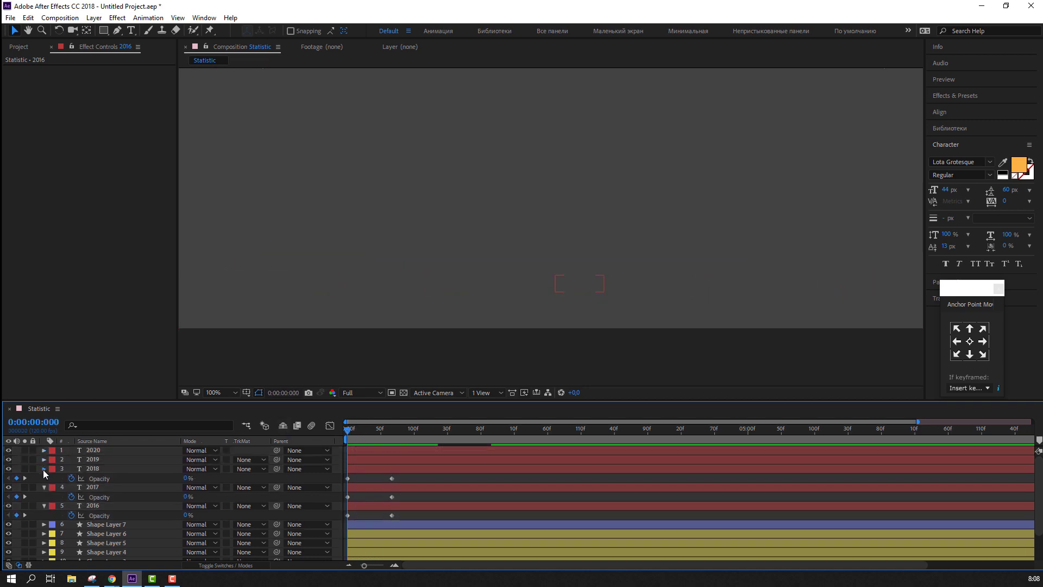
pyautogui.click(43, 469)
pyautogui.click(44, 477)
pyautogui.click(43, 487)
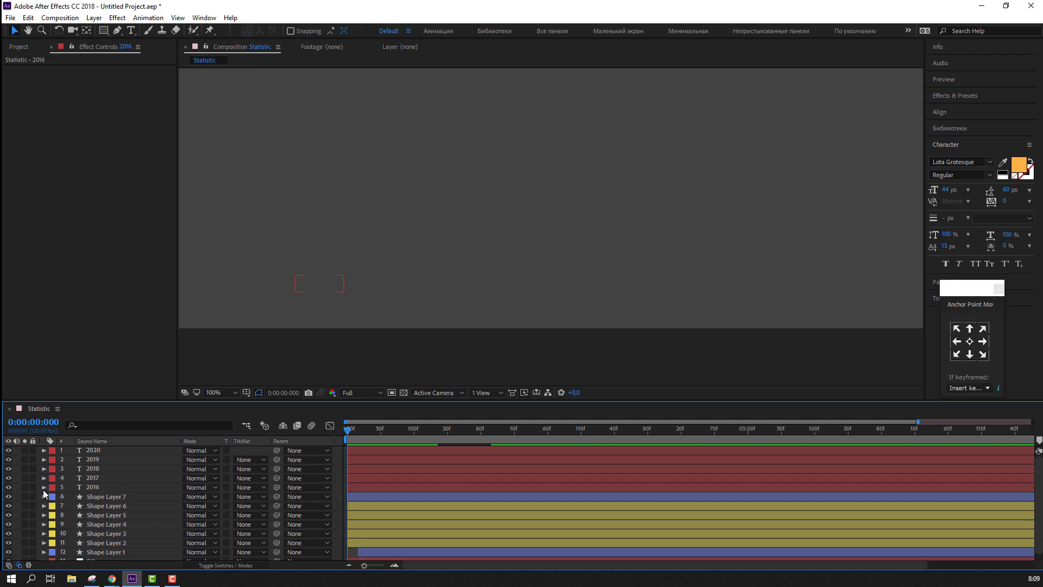
# - Offset the label layers in time, delaying 2016, 2017 and 2018 to follow the growing bars
pyautogui.click(97, 488)
pyautogui.click(356, 479)
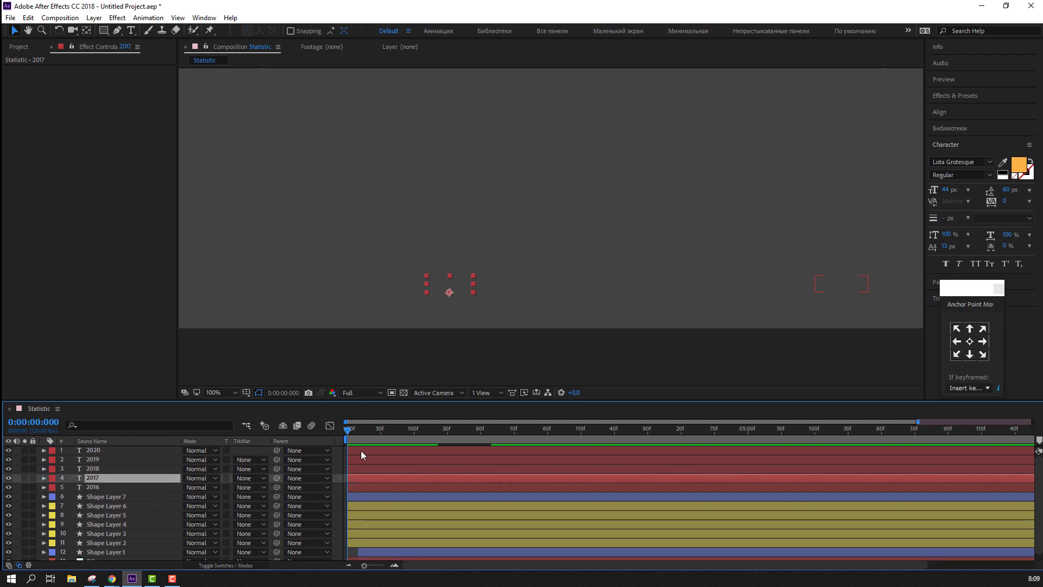
pyautogui.keyDown('shift'); pyautogui.click(361, 451); pyautogui.keyUp('shift')
pyautogui.moveTo(361, 478); pyautogui.dragTo(389, 478)
pyautogui.moveTo(350, 433)
pyautogui.mouseDown()
pyautogui.moveTo(400, 432)
pyautogui.moveTo(387, 429)
pyautogui.mouseUp()
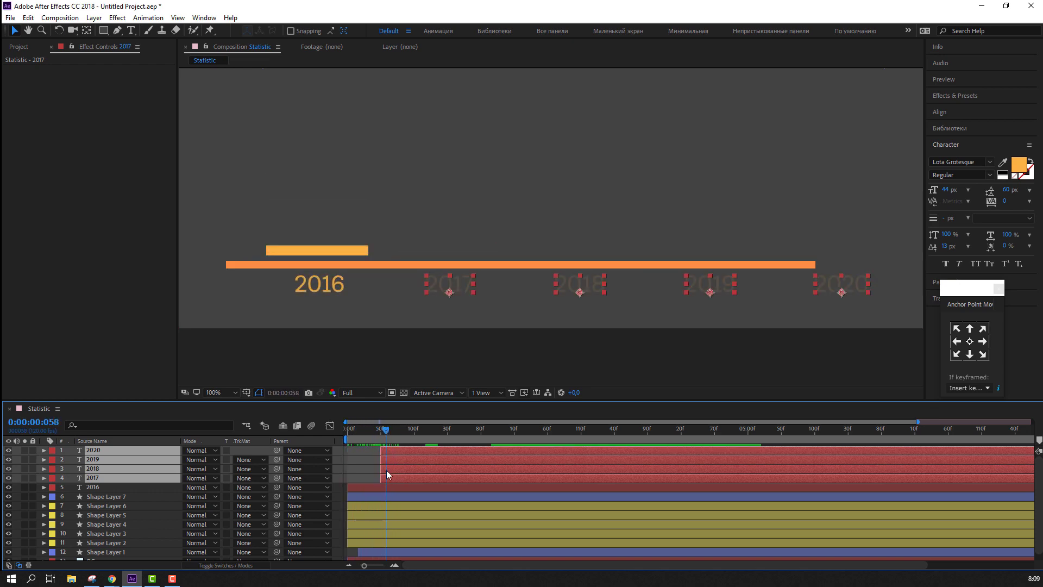
pyautogui.moveTo(362, 487); pyautogui.dragTo(393, 490)
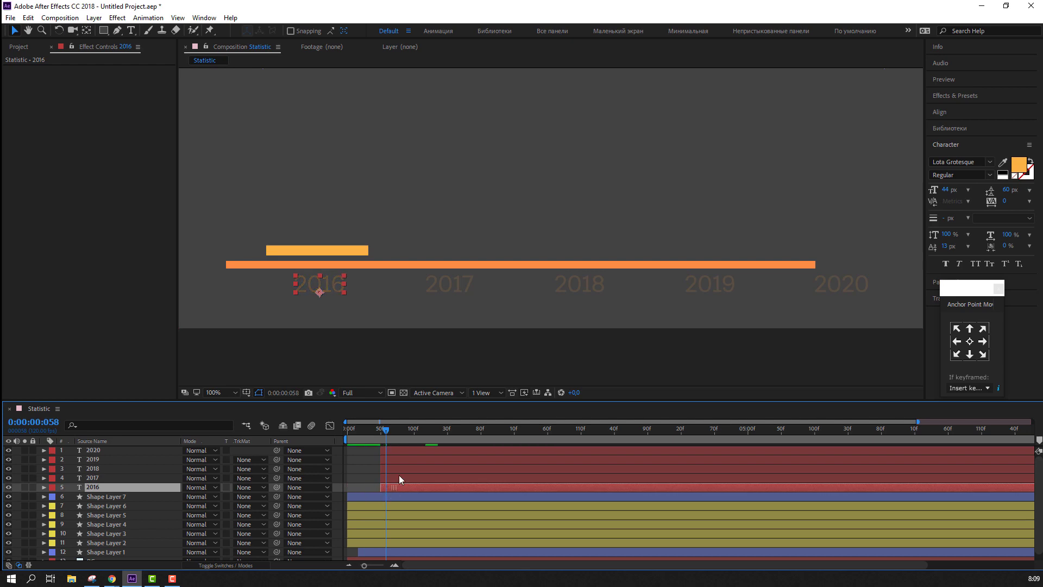
pyautogui.click(397, 429)
pyautogui.moveTo(392, 477); pyautogui.dragTo(415, 481)
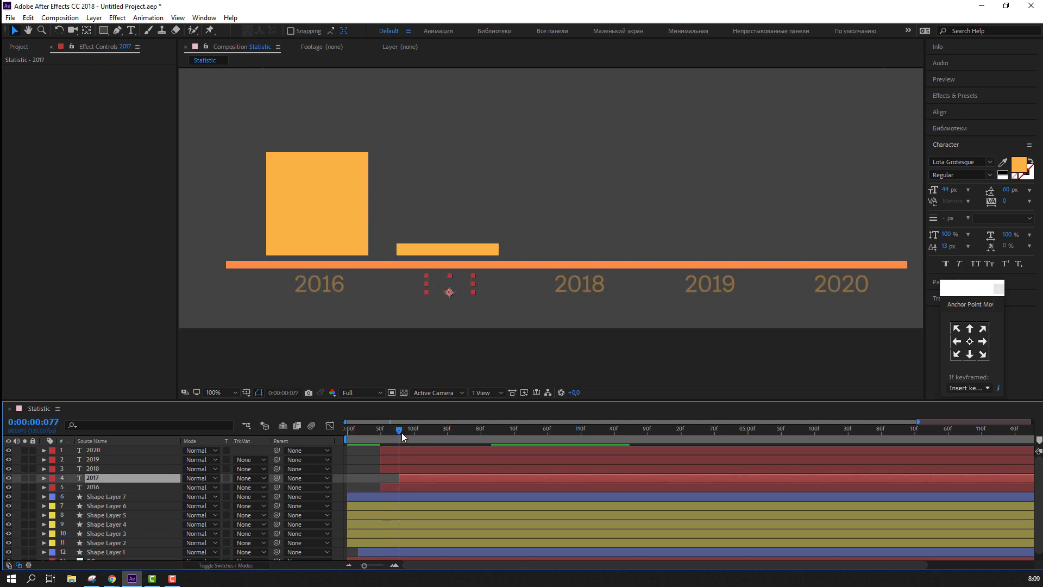
pyautogui.click(417, 429)
pyautogui.moveTo(403, 469)
pyautogui.mouseDown()
pyautogui.moveTo(448, 471)
pyautogui.moveTo(445, 459)
pyautogui.moveTo(478, 432)
pyautogui.mouseUp()
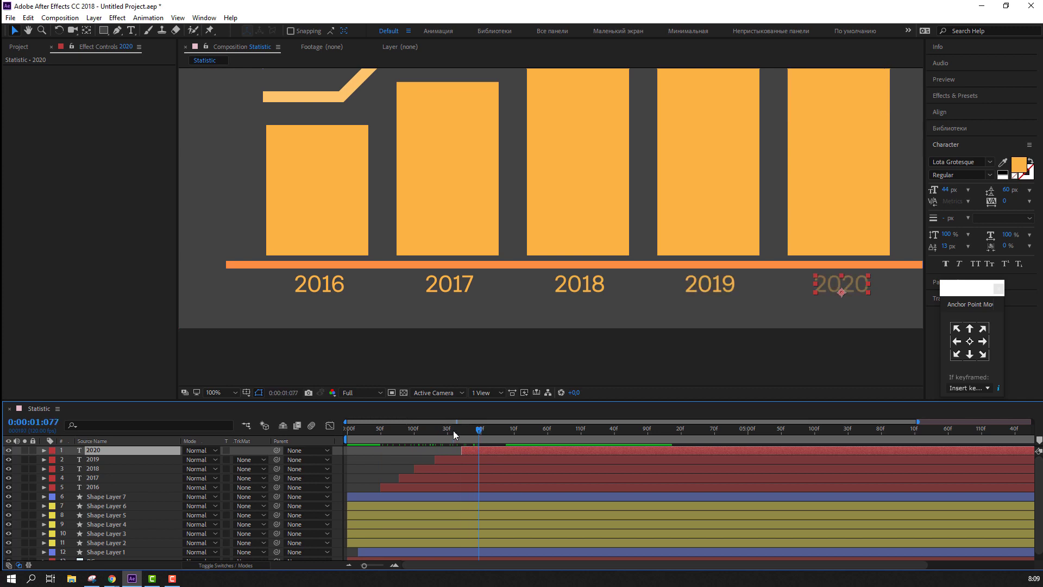
# - With the viewer set to Fit, nudge the 2019 layer slightly later and play the chart back
pyautogui.click(233, 392)
pyautogui.click(242, 209)
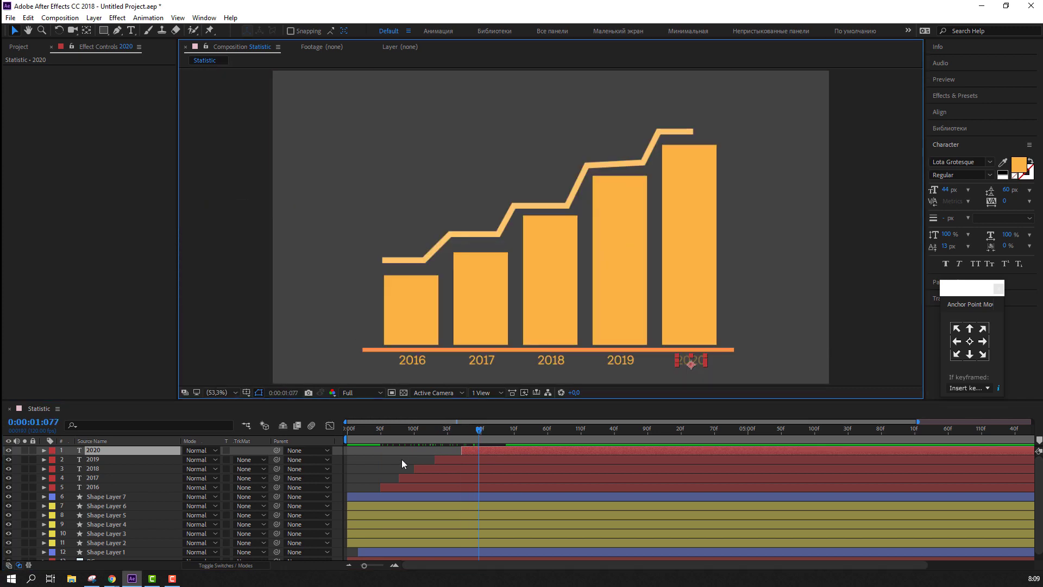
pyautogui.moveTo(441, 461); pyautogui.dragTo(444, 461)
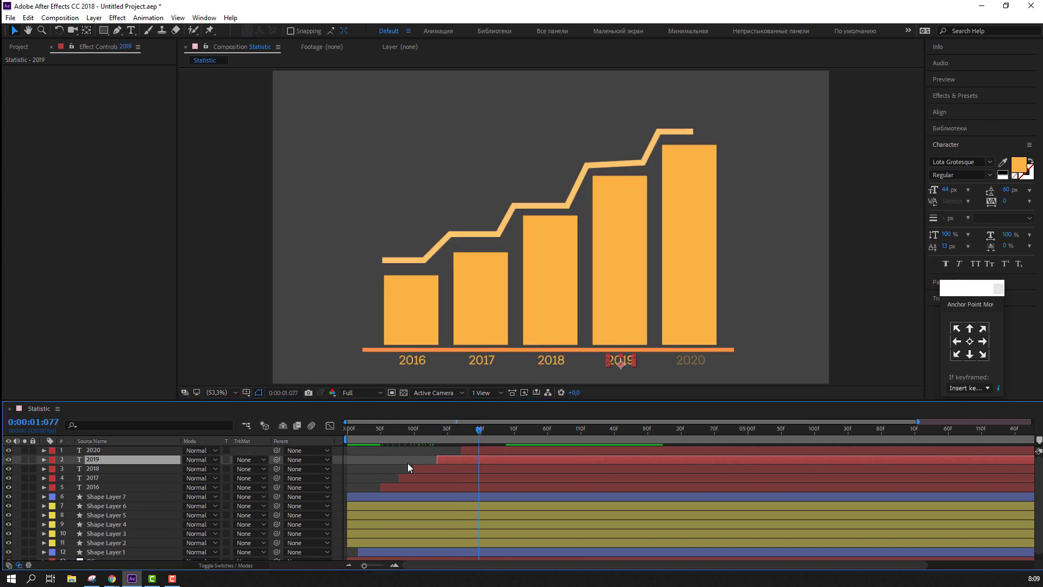
pyautogui.press('space')
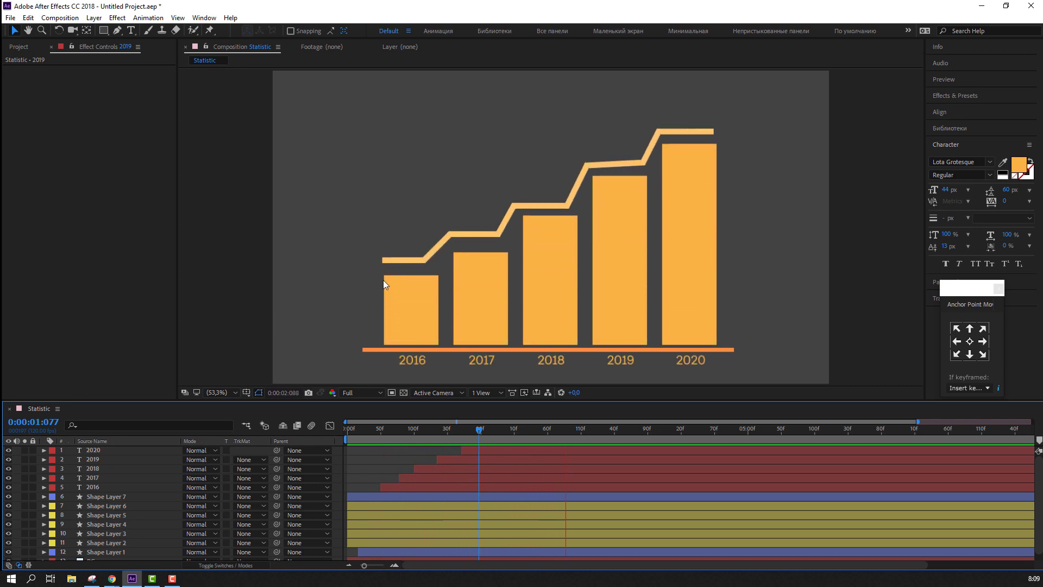
pyautogui.press(',')
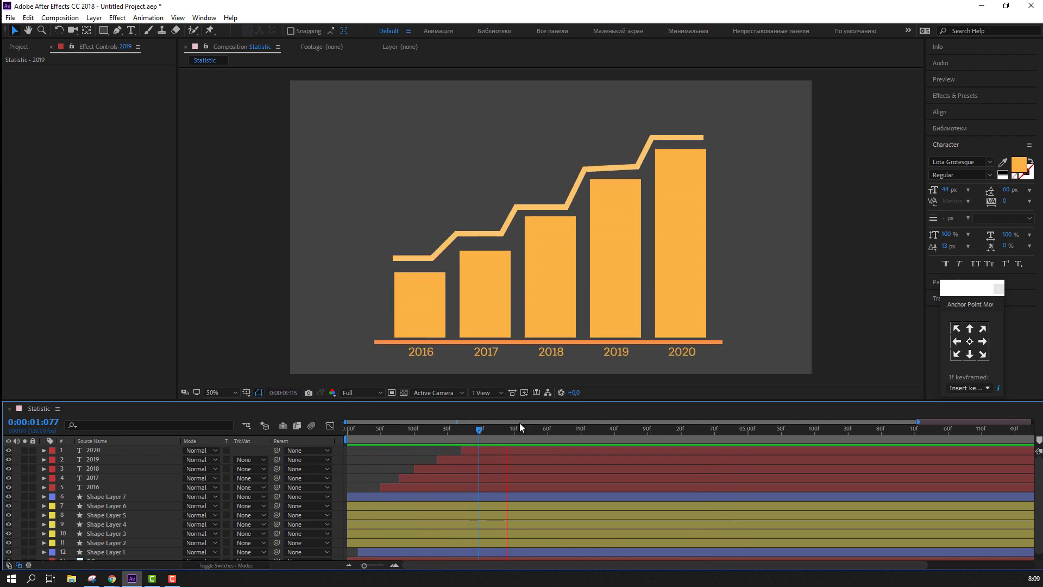
pyautogui.click(481, 429)
# - On Shape Layer 7, drag two corner vertices of the stepped orange line to reshape it
pyautogui.click(637, 168)
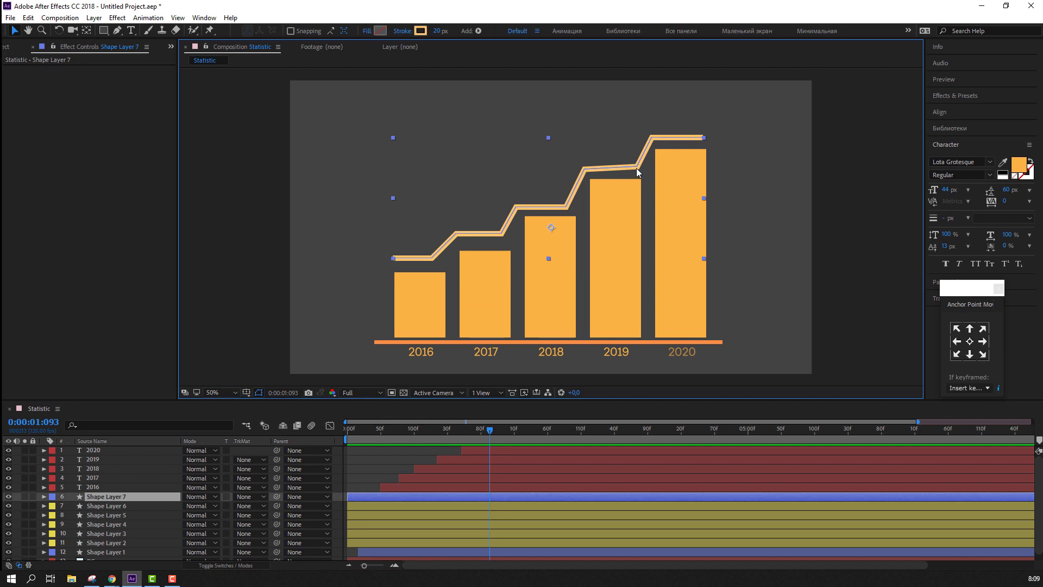
pyautogui.scroll(4, 637, 168)
pyautogui.scroll(-2, 612, 221)
pyautogui.moveTo(590, 240); pyautogui.dragTo(339, 315)
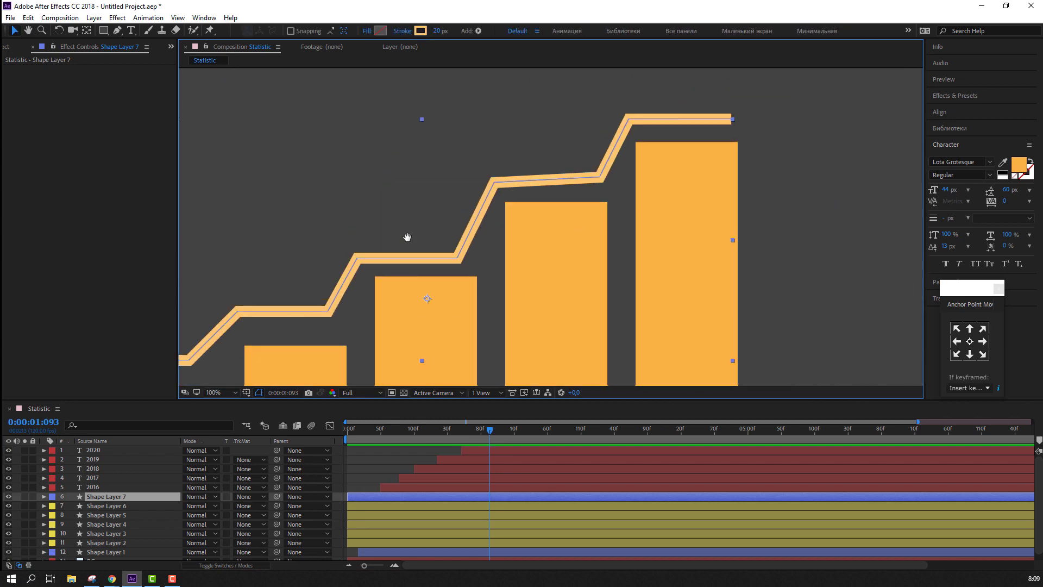
pyautogui.click(116, 30)
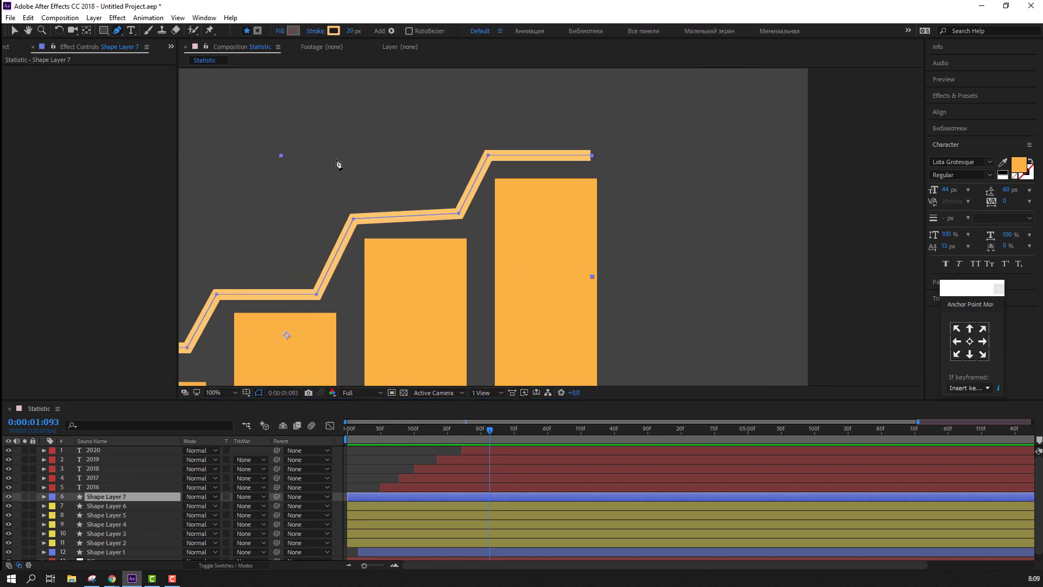
pyautogui.moveTo(458, 215); pyautogui.dragTo(465, 219)
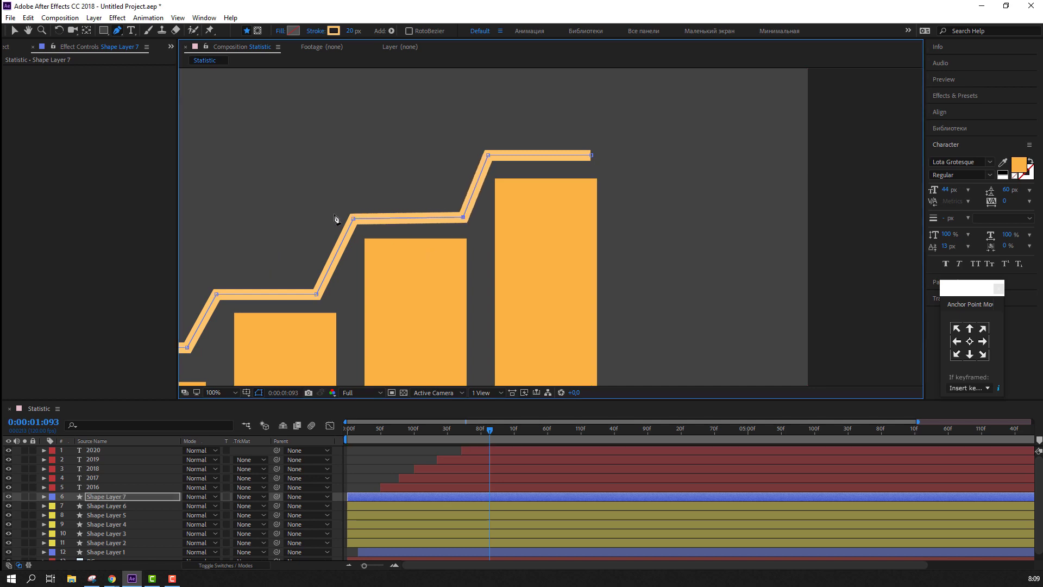
pyautogui.moveTo(352, 219); pyautogui.dragTo(358, 219)
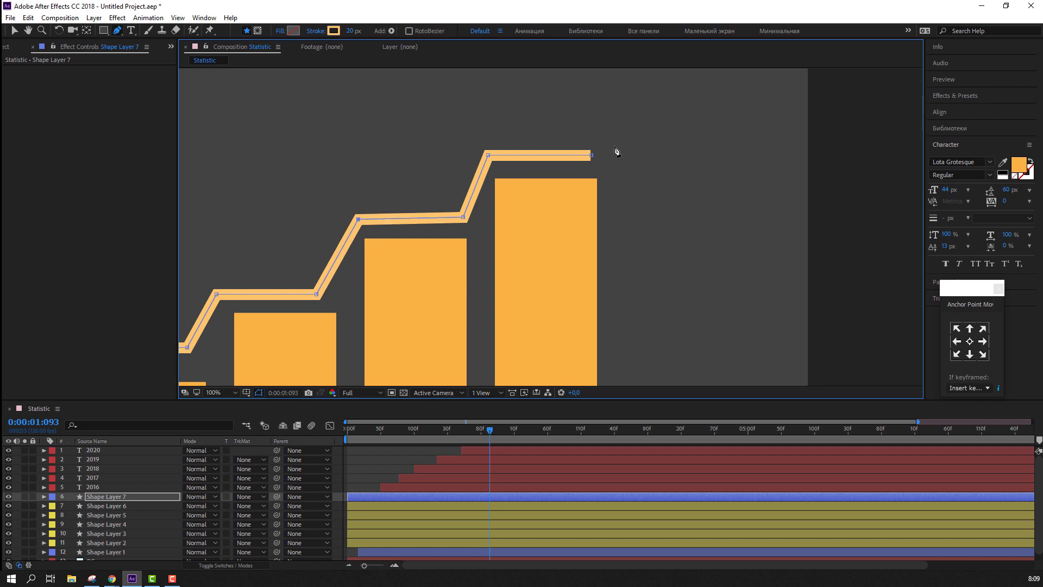
pyautogui.click(17, 34)
# - Deselect the line, recentre the view at 50%, and preview the animation from the start
pyautogui.click(397, 462)
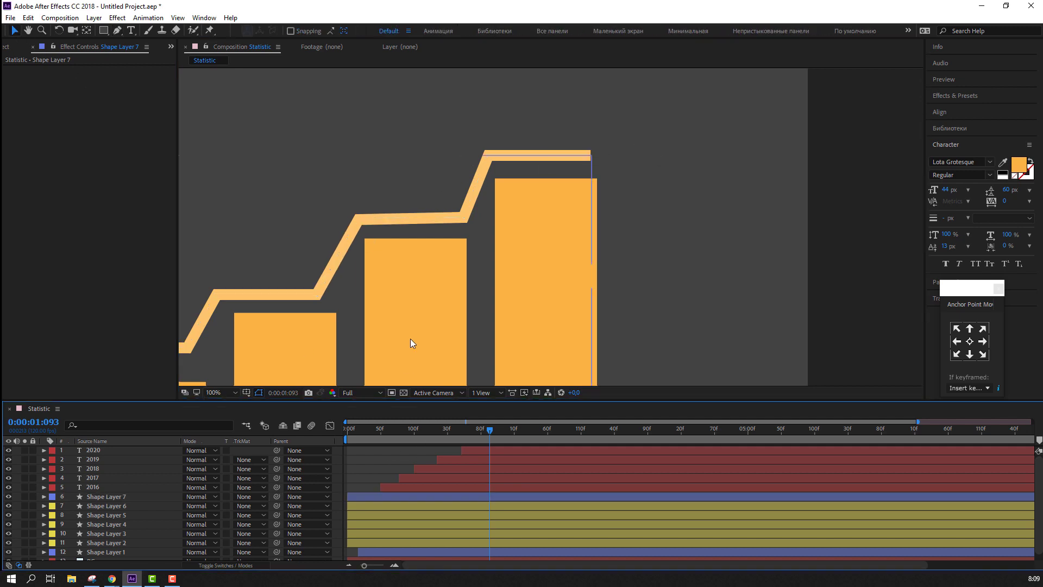
pyautogui.scroll(-2, 411, 336)
pyautogui.press('h')
pyautogui.moveTo(223, 345)
pyautogui.mouseDown()
pyautogui.moveTo(299, 255)
pyautogui.moveTo(288, 279)
pyautogui.mouseUp()
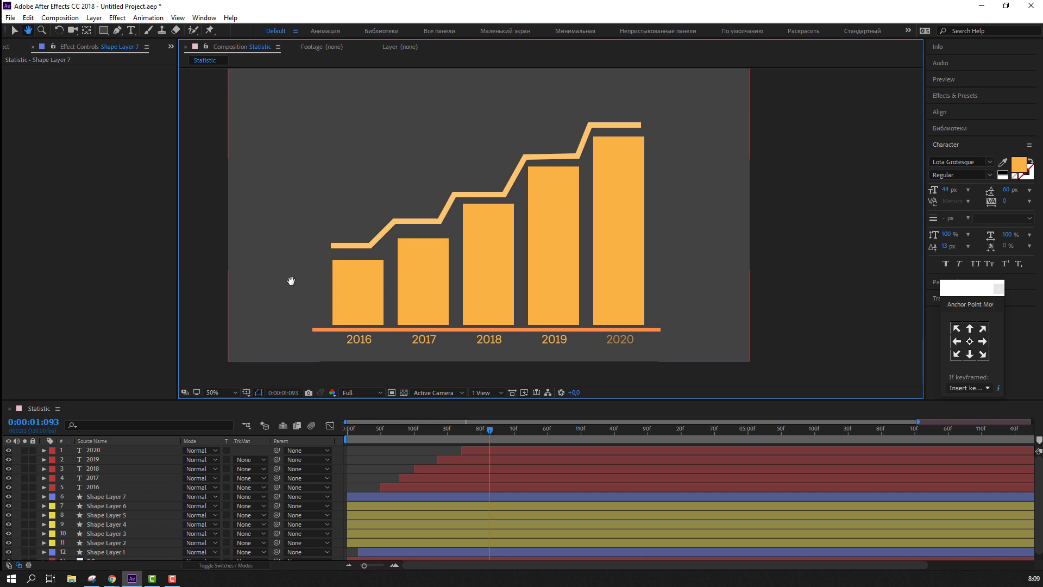
pyautogui.press('v')
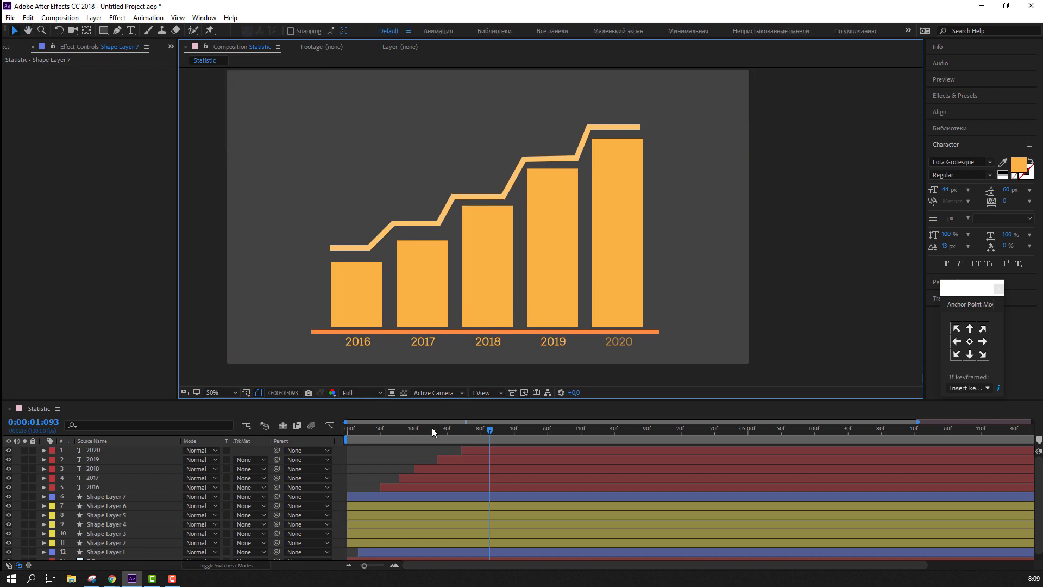
pyautogui.press('space')
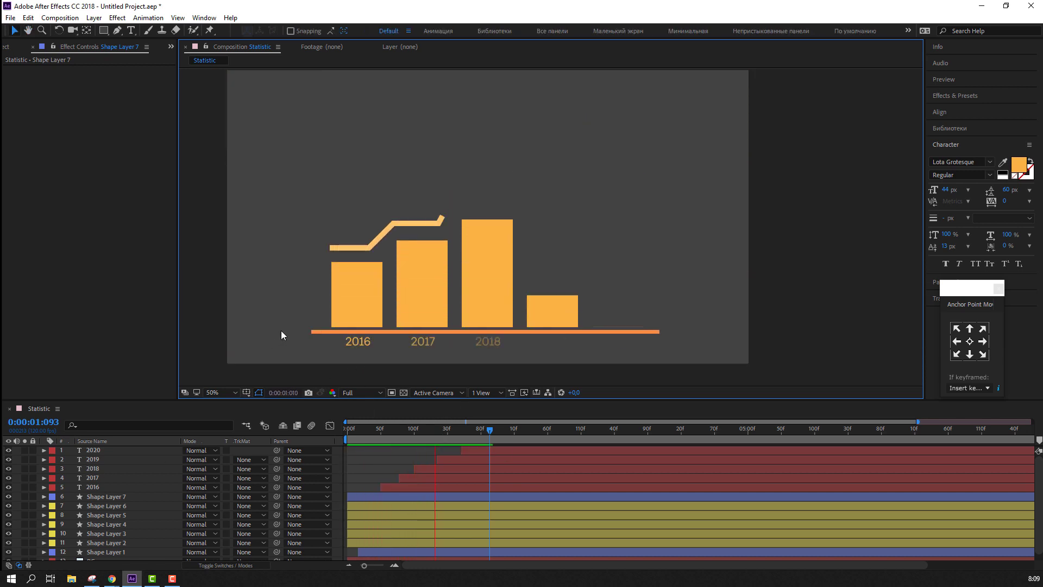
pyautogui.press(',')
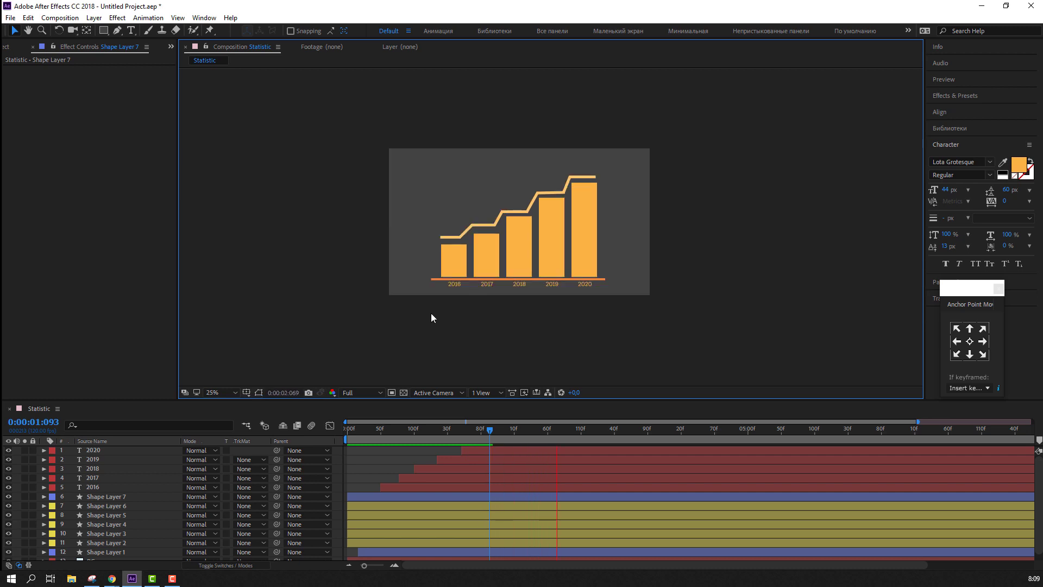
pyautogui.press('.')
pyautogui.press('space')
pyautogui.scroll(-1, 181, 510)
# - Change the BG layer's Fill colour to the near-black grey 2B2B2B
pyautogui.click(90, 554)
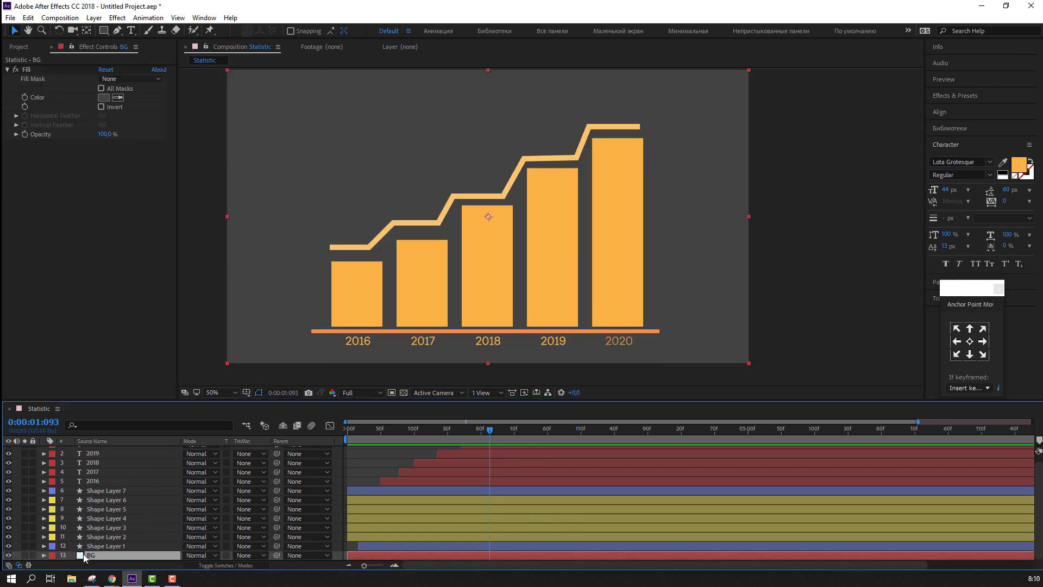
pyautogui.click(103, 97)
pyautogui.click(107, 431)
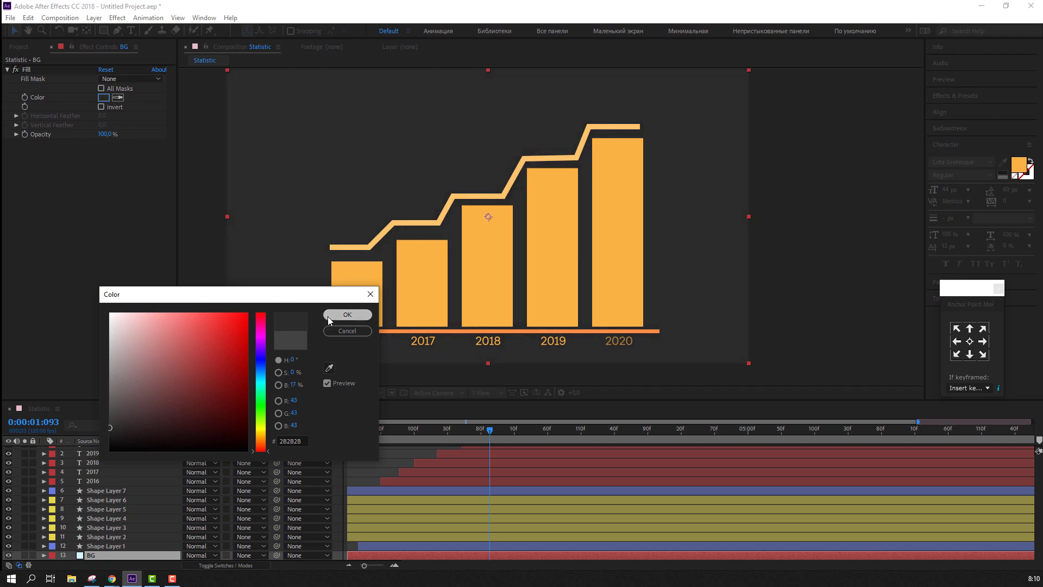
pyautogui.click(347, 315)
# - Set the viewer magnification to Fit and play the animation
pyautogui.press(',')
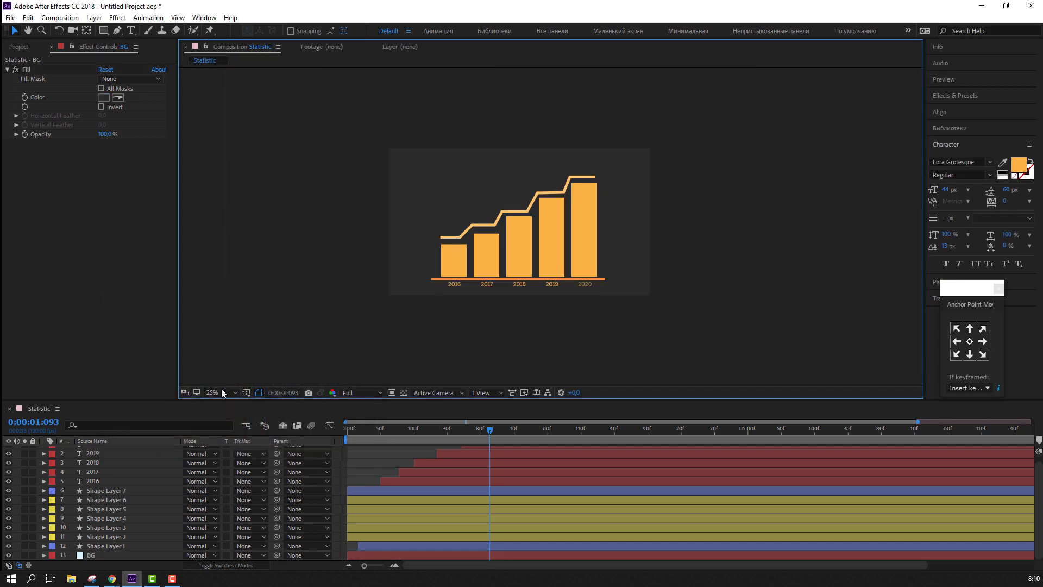
pyautogui.click(220, 393)
pyautogui.click(240, 212)
pyautogui.press('space')
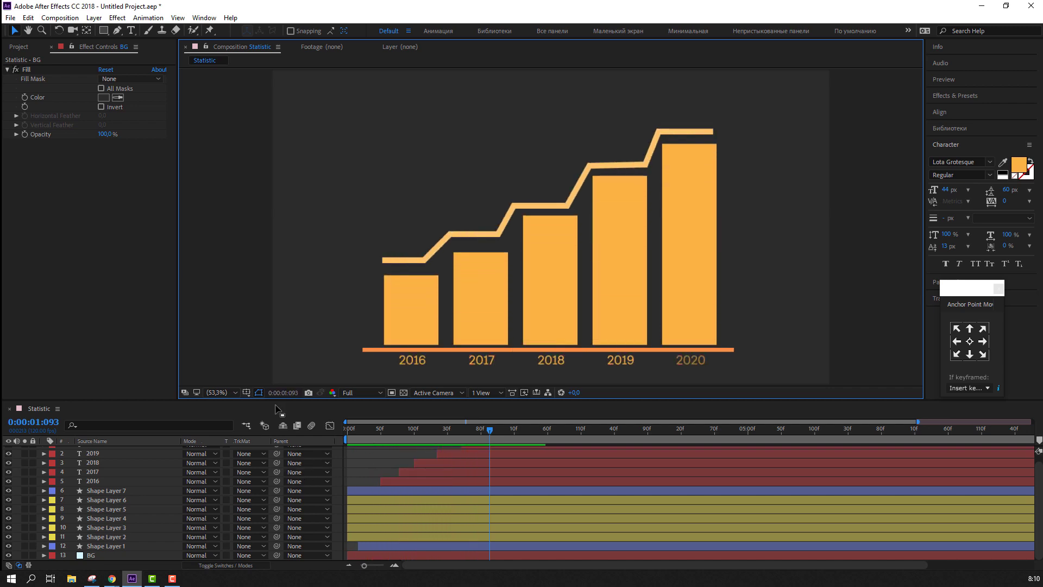
# - Turn on the Motion Blur switches for layers 1–7 and enable composition motion blur
pyautogui.moveTo(279, 400); pyautogui.dragTo(278, 325)
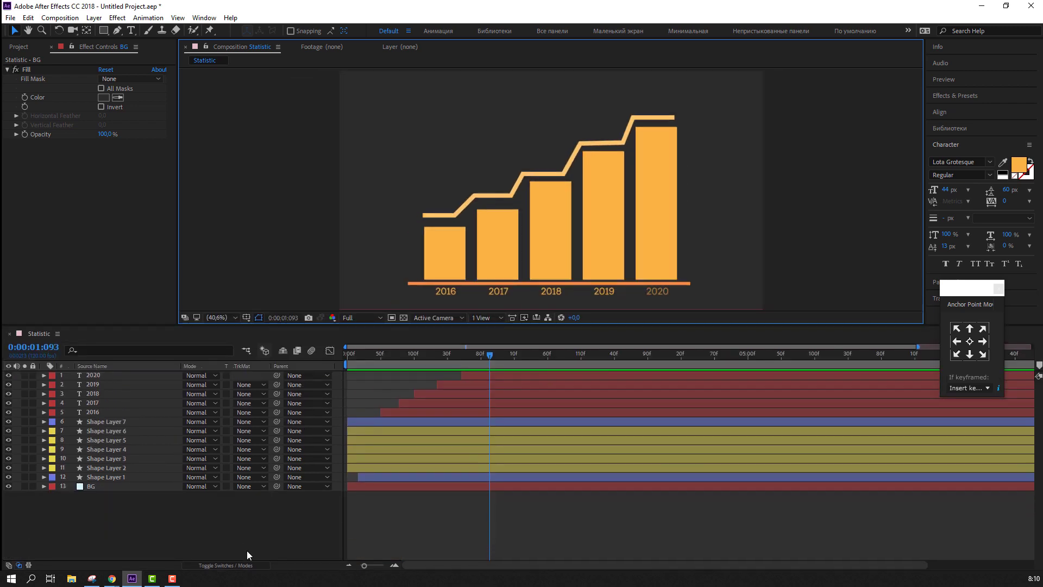
pyautogui.click(245, 564)
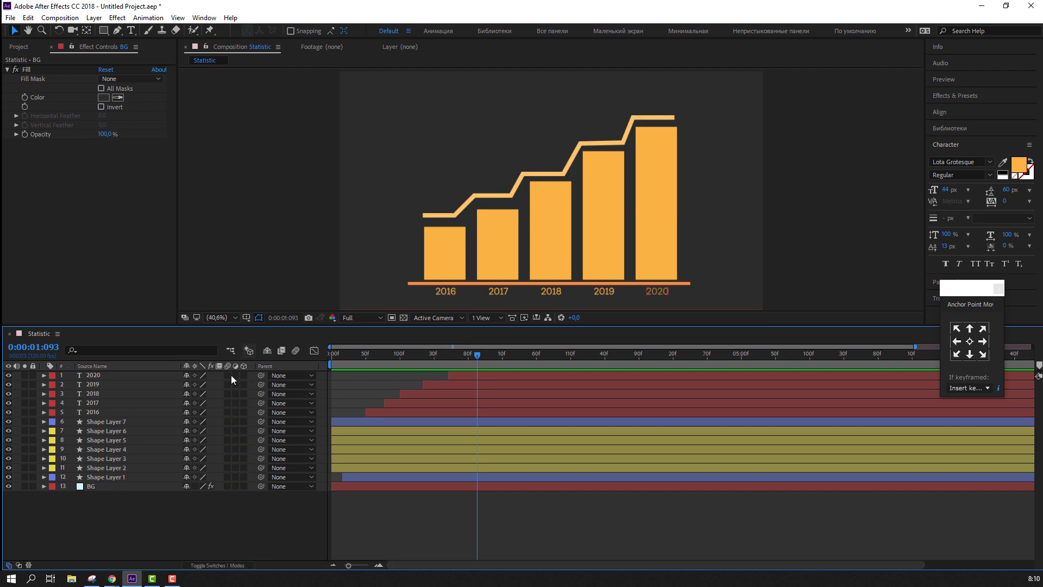
pyautogui.moveTo(229, 375); pyautogui.dragTo(226, 449)
pyautogui.click(295, 350)
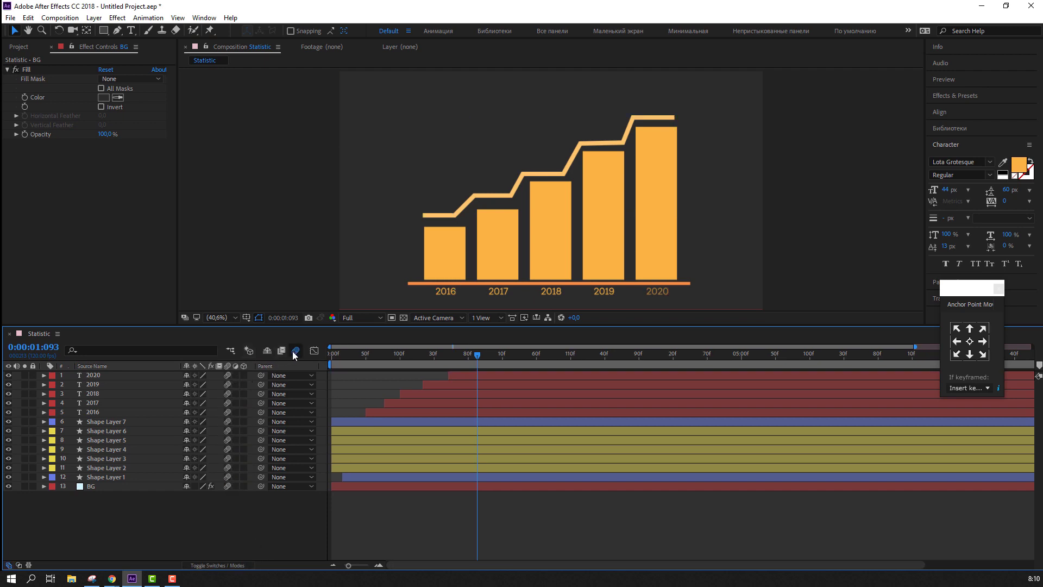
# - Return to the start and preview the motion-blurred chart animation twice
pyautogui.moveTo(394, 324); pyautogui.dragTo(395, 358)
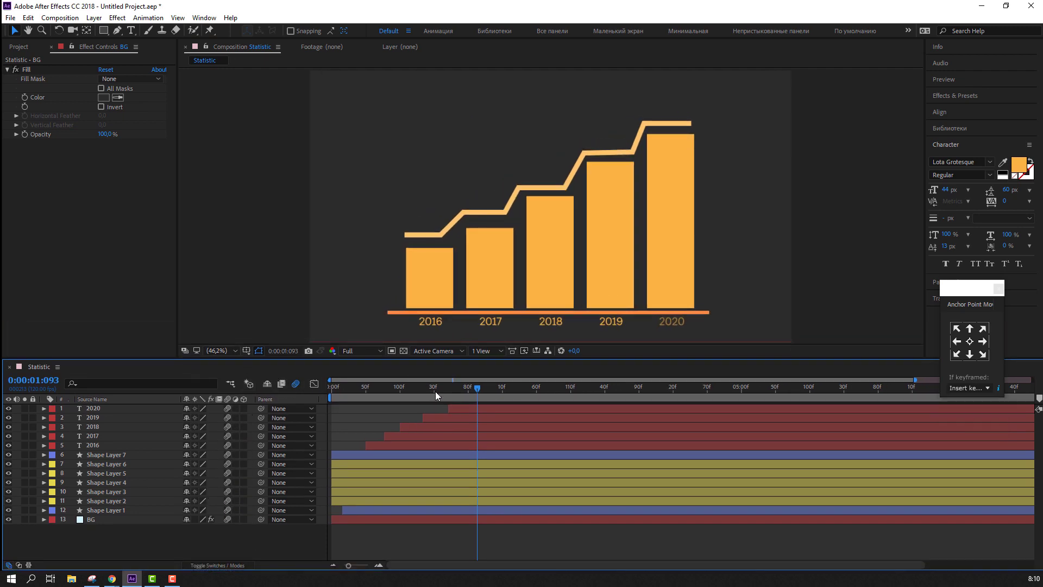
pyautogui.moveTo(438, 397); pyautogui.dragTo(332, 396)
pyautogui.press('space')
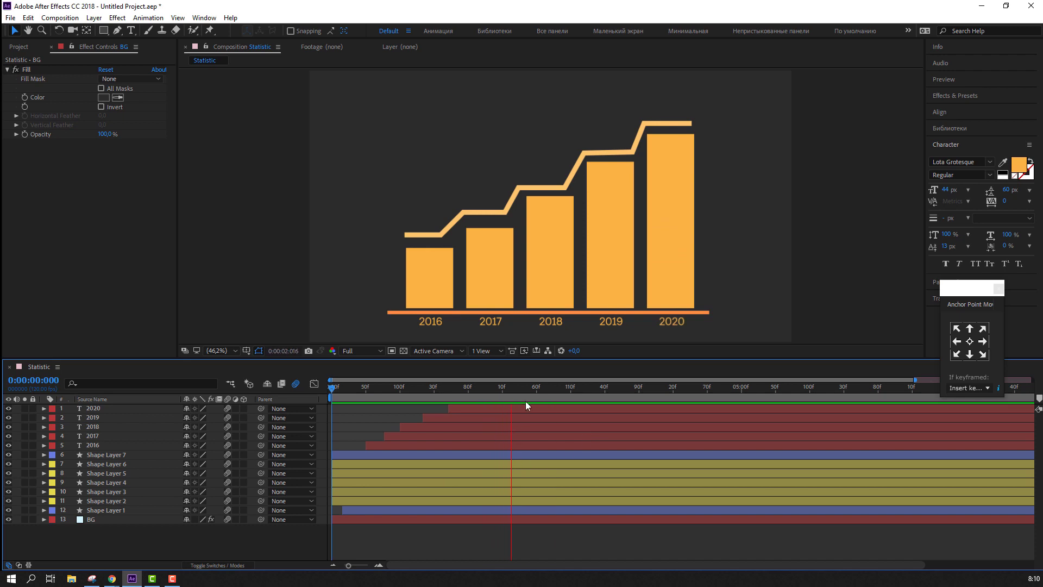
pyautogui.click(536, 391)
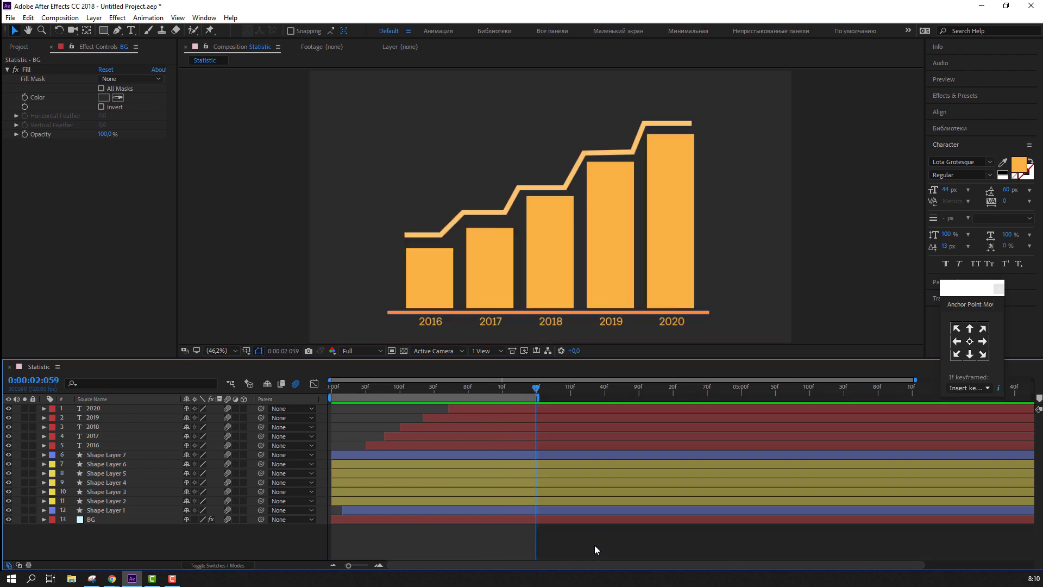
pyautogui.press('space')
pyautogui.click(507, 391)
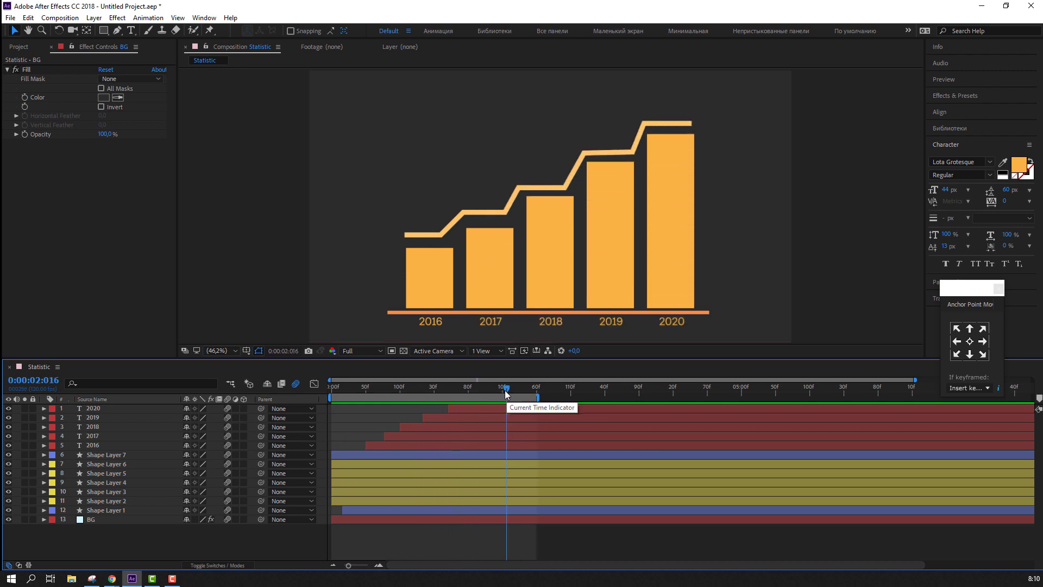